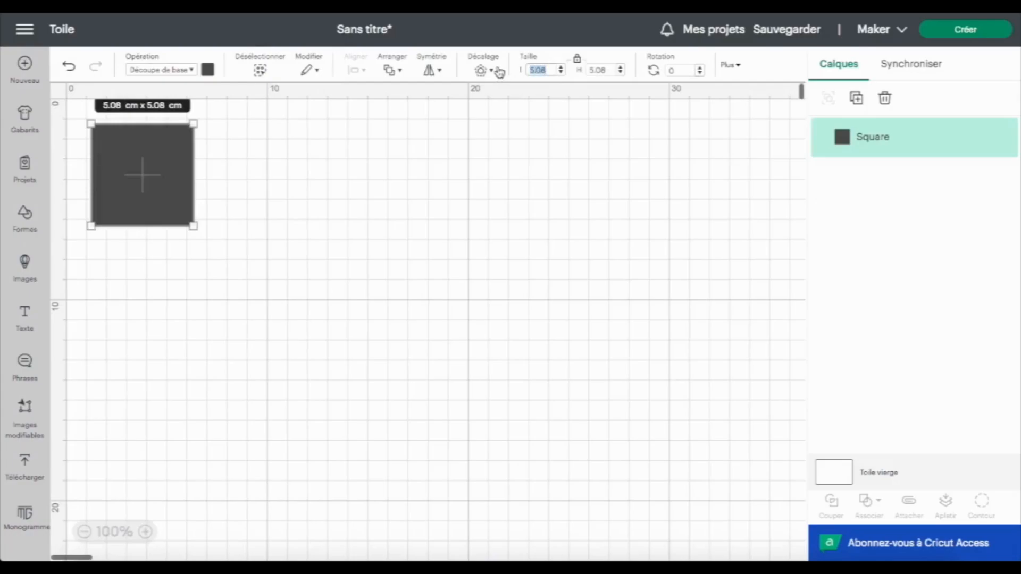
Resize the square to 25 × 25 cm and move it to about x 9.3, y 2.4 cm on the canvas
{"action": "type", "text": "25"}
{"action": "key", "text": "Return"}
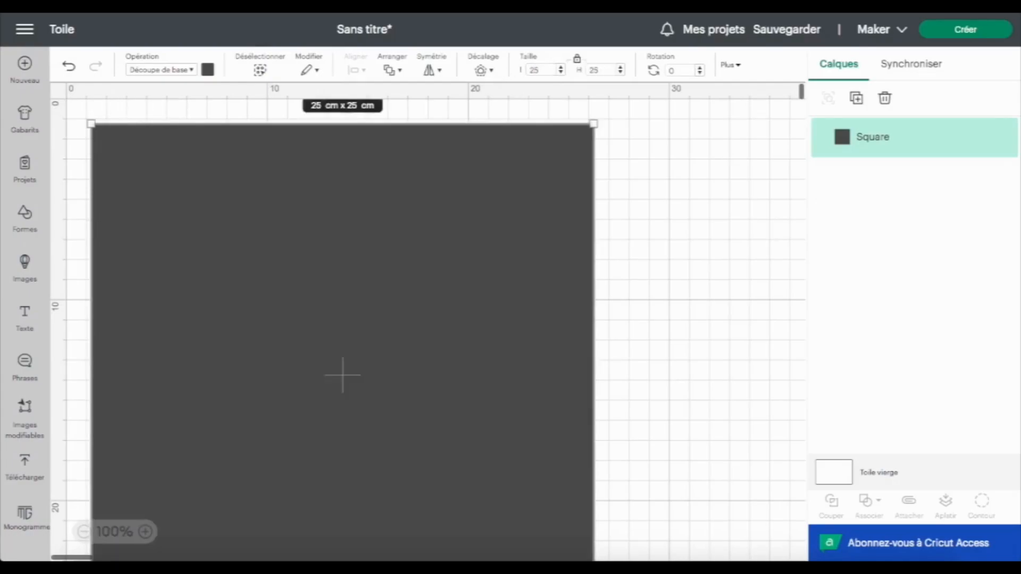
{"action": "left_click_drag", "start_coordinate": [509, 230], "coordinate": [542, 202]}
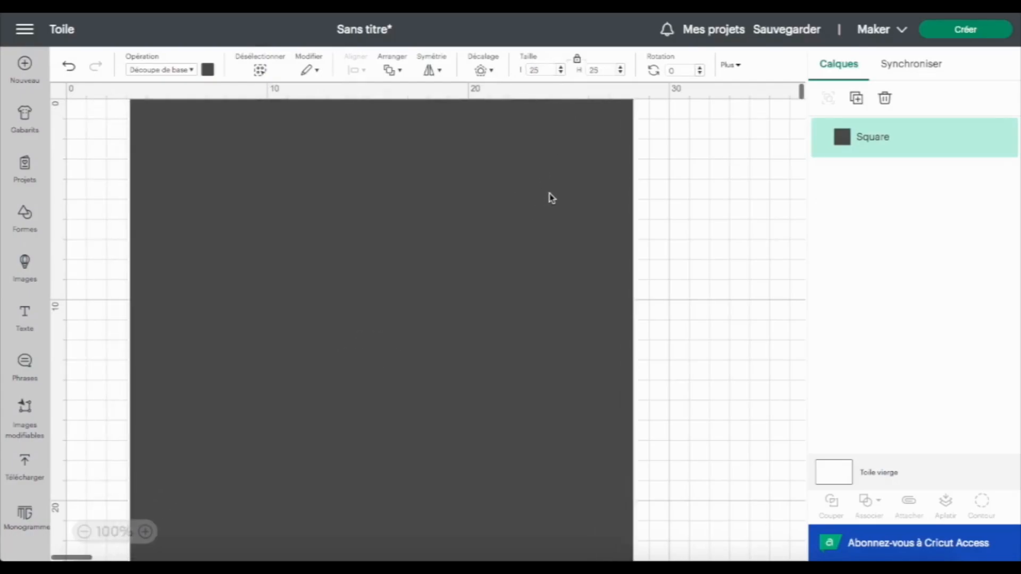
{"action": "left_click", "coordinate": [84, 532]}
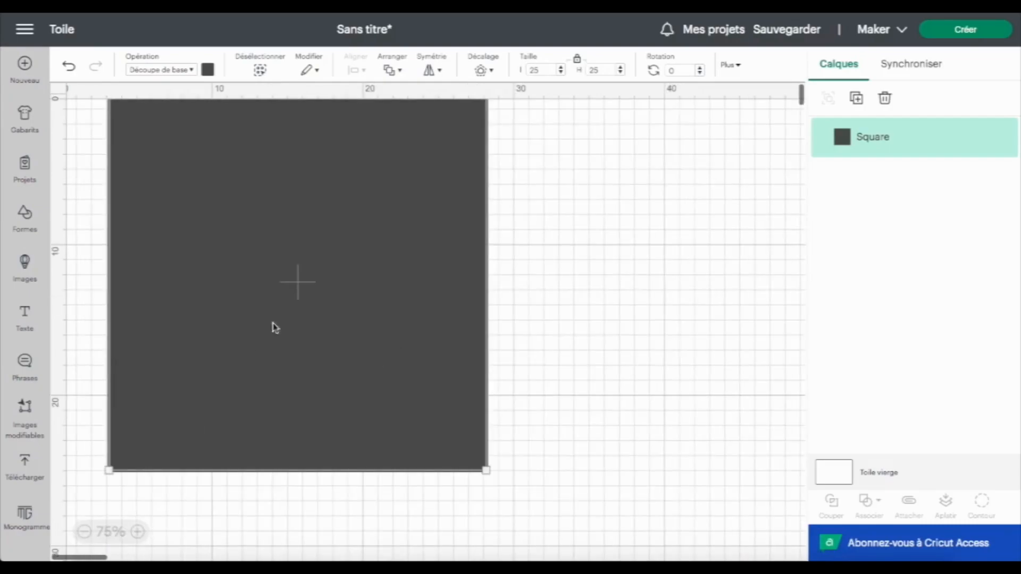
{"action": "left_click_drag", "start_coordinate": [221, 269], "coordinate": [318, 303]}
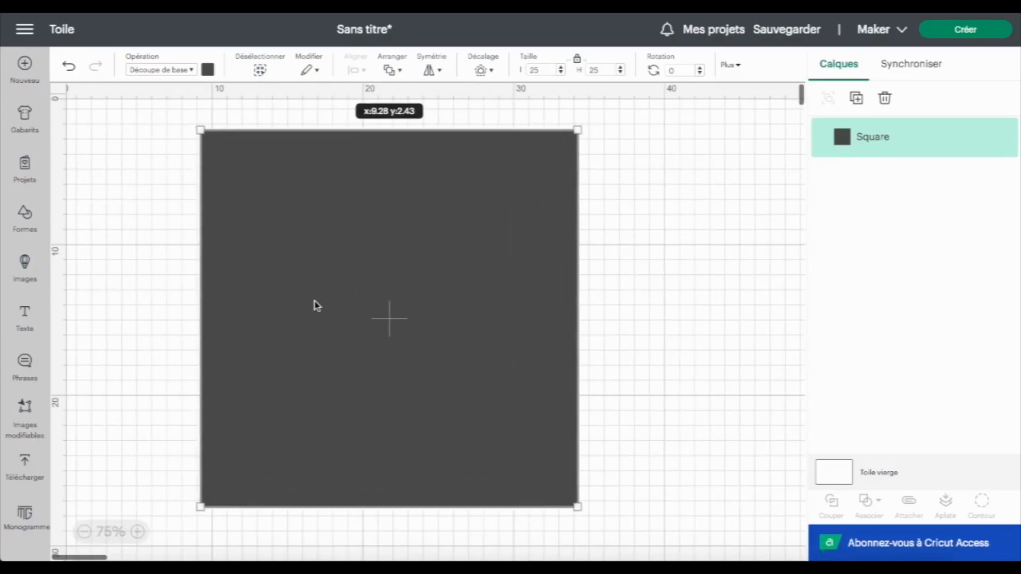
Insert a circle from the basic shapes and place it over the square
{"action": "left_click", "coordinate": [24, 217]}
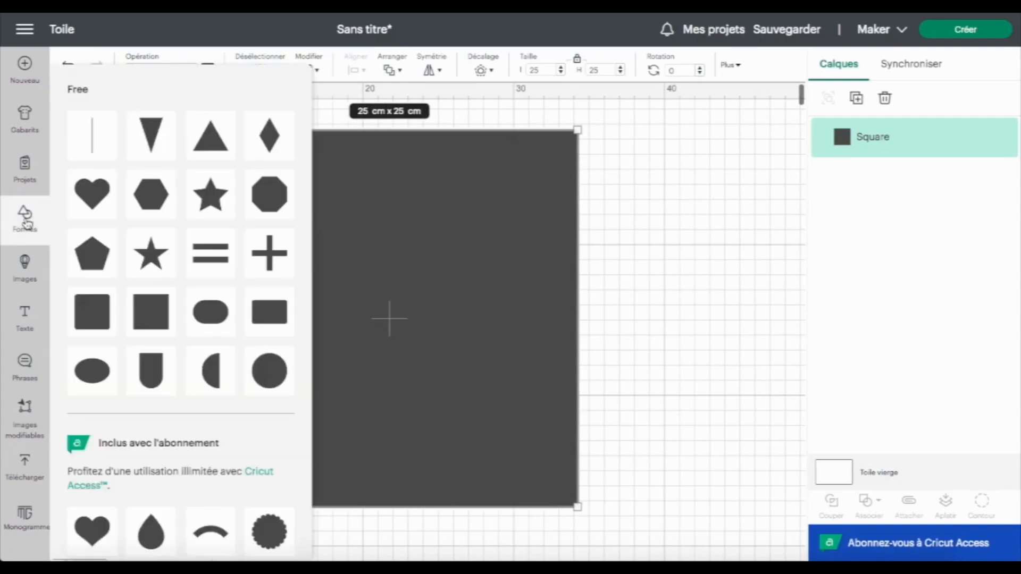
{"action": "left_click", "coordinate": [267, 367]}
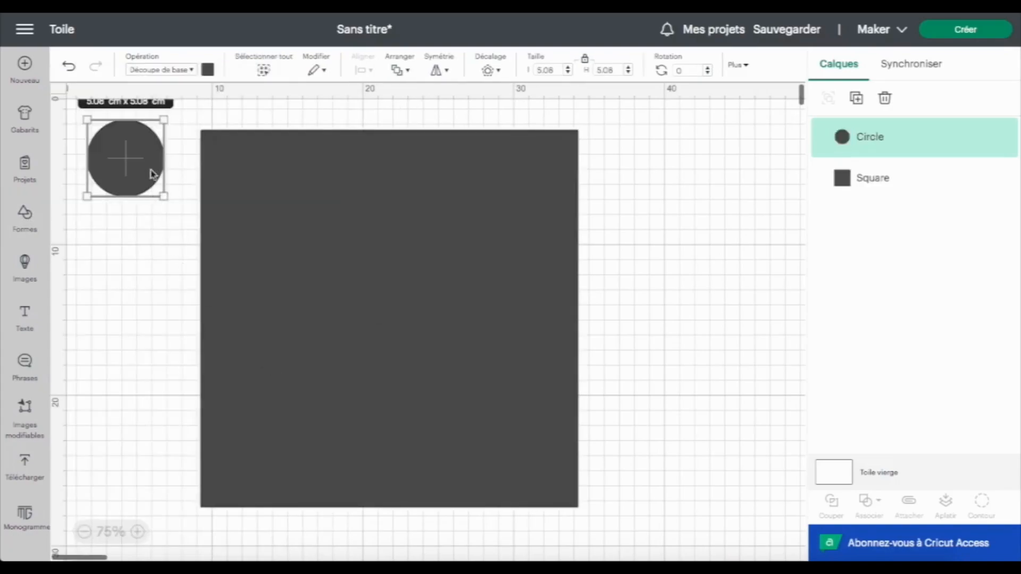
{"action": "left_click_drag", "start_coordinate": [141, 174], "coordinate": [399, 309]}
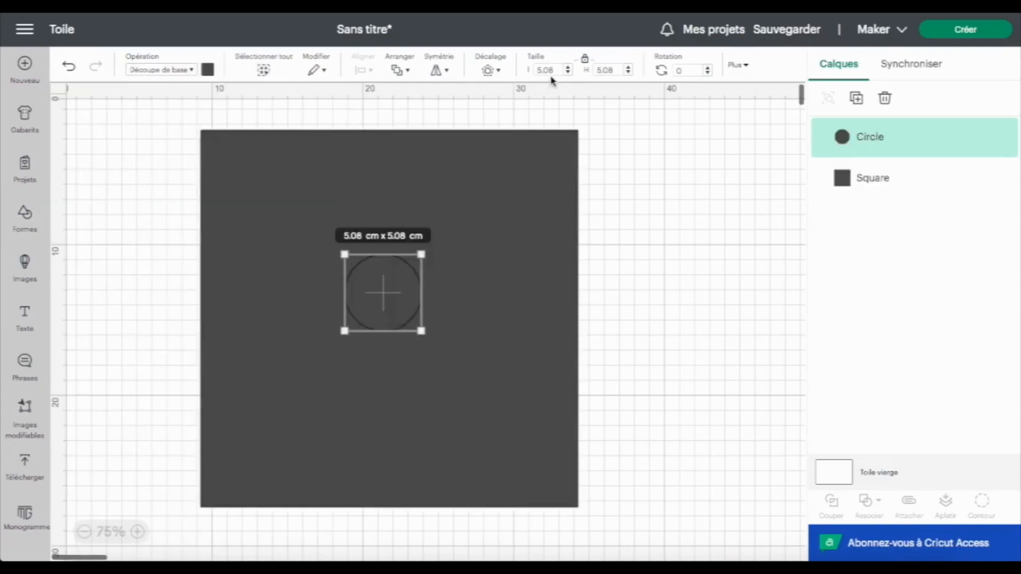
Set the circle's width to 21 cm and reposition it over the square
{"action": "left_click", "coordinate": [546, 69]}
{"action": "type", "text": "21"}
{"action": "key", "text": "Return"}
{"action": "left_click_drag", "start_coordinate": [479, 275], "coordinate": [432, 216]}
Select both shapes, centre them, and subtract the circle from the square
{"action": "left_click_drag", "start_coordinate": [177, 130], "coordinate": [348, 304]}
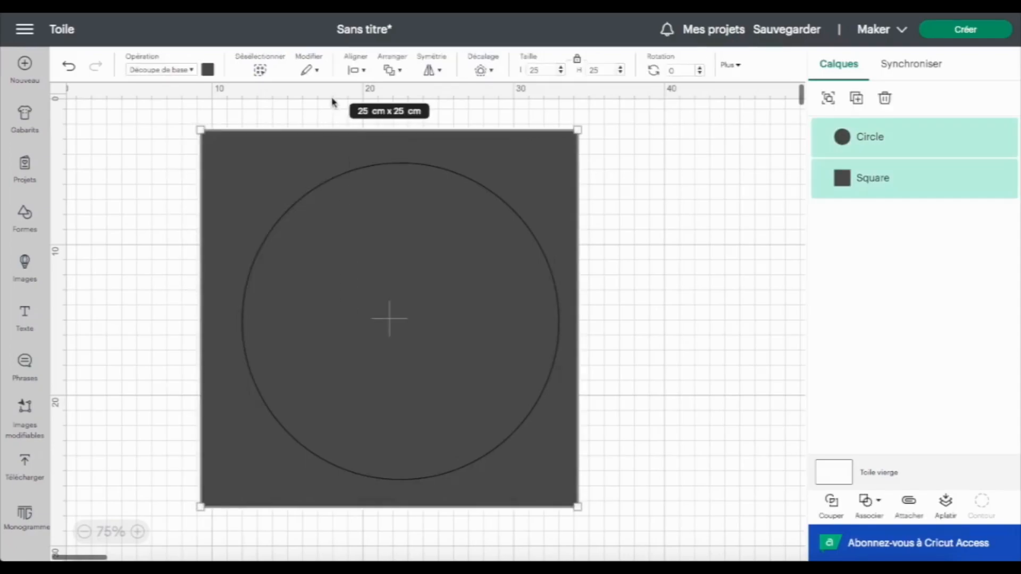
{"action": "left_click", "coordinate": [356, 69]}
{"action": "left_click", "coordinate": [376, 220]}
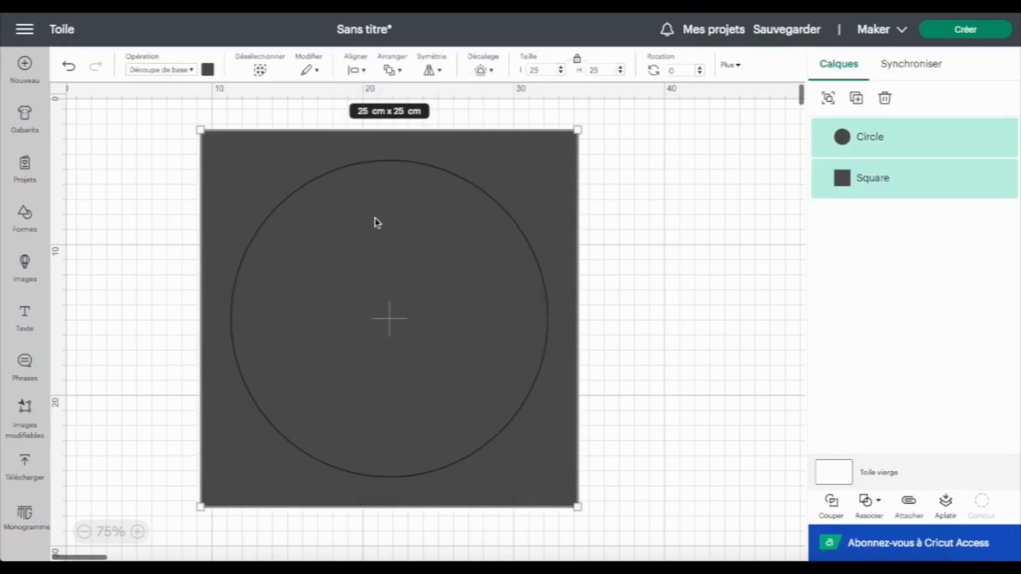
{"action": "left_click", "coordinate": [878, 502]}
{"action": "left_click", "coordinate": [896, 440]}
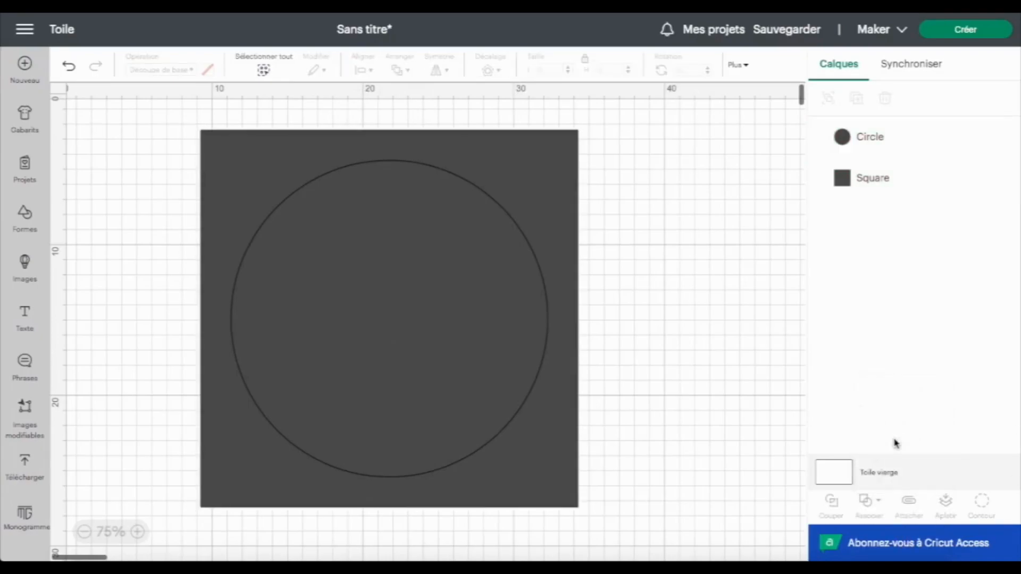
Colour the cut-out square white and rename its layer group CALQUE 1
{"action": "left_click", "coordinate": [214, 69]}
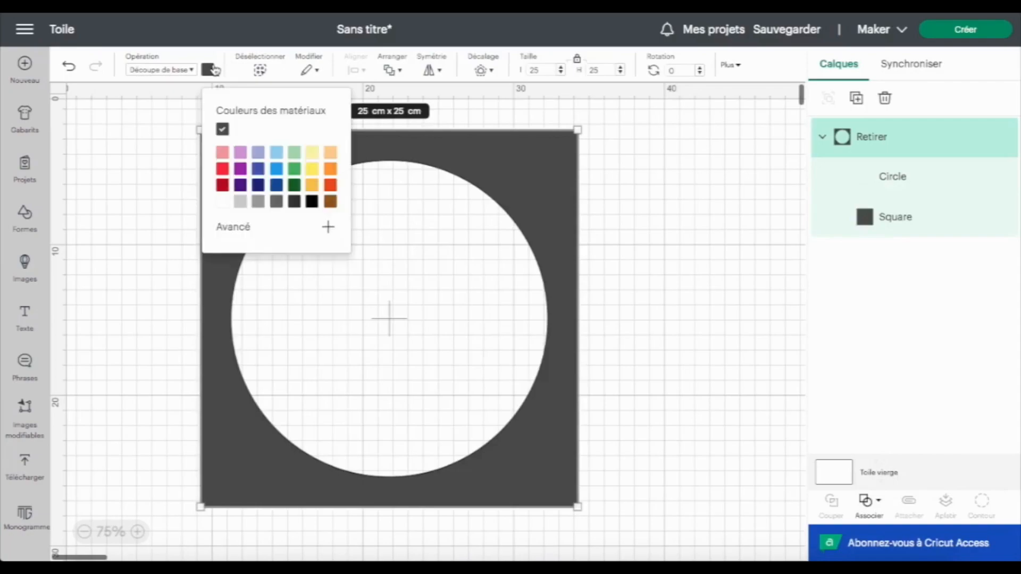
{"action": "left_click", "coordinate": [219, 202]}
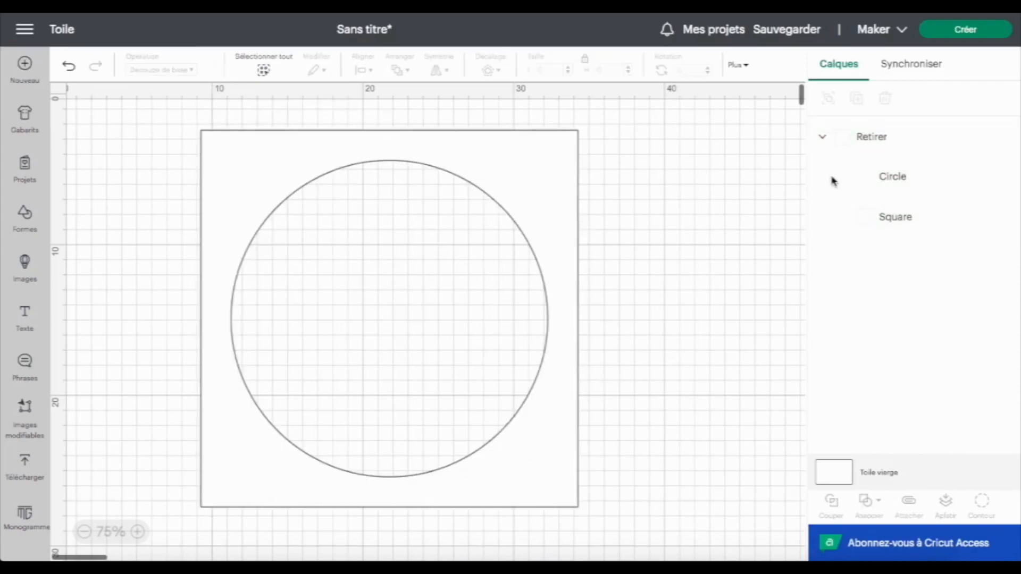
{"action": "left_click", "coordinate": [867, 139]}
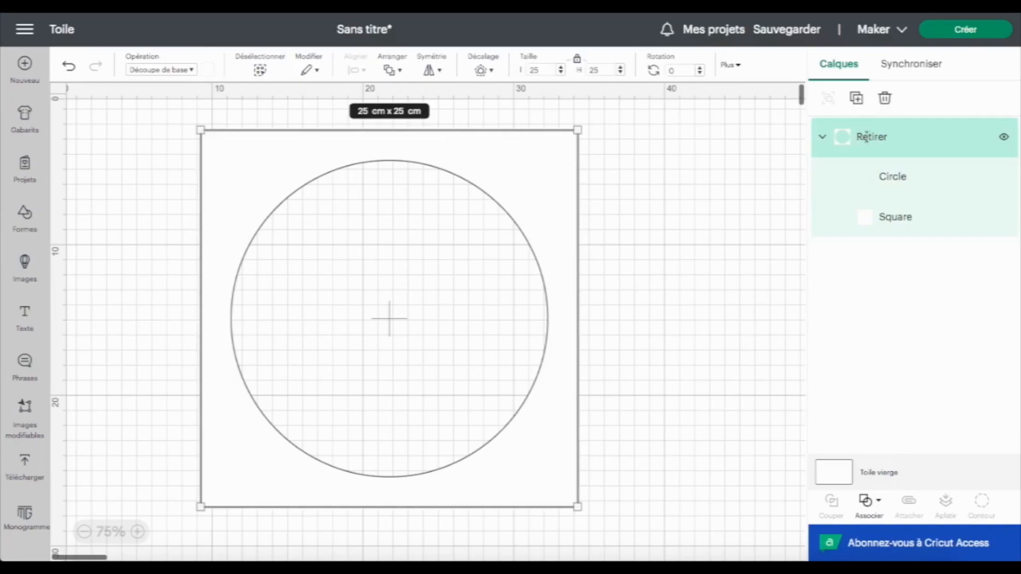
{"action": "double_click", "coordinate": [867, 137]}
{"action": "type", "text": "CALQUE 1"}
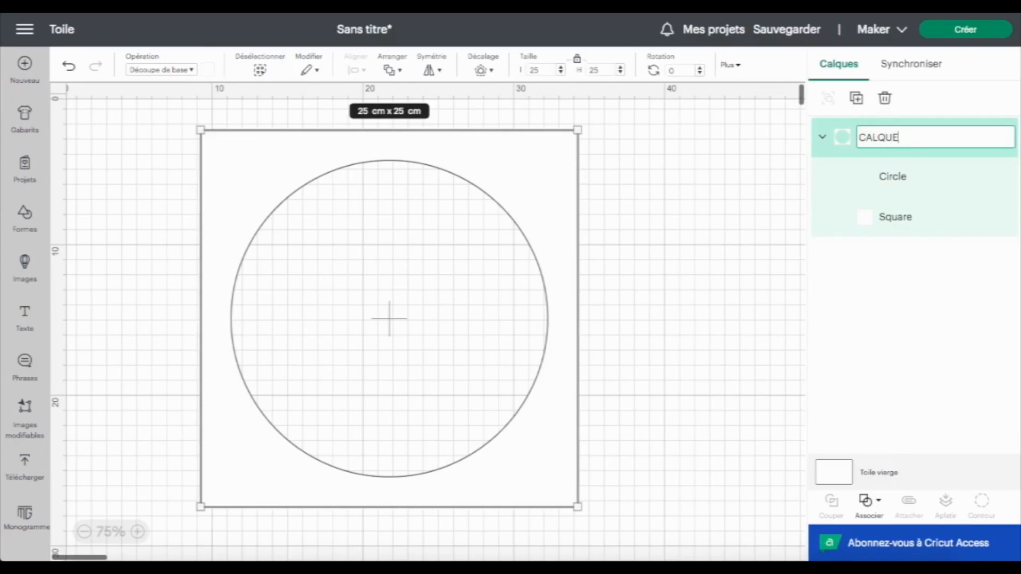
Duplicate the CALQUE 1 group and rename the copy CALQUE 2
{"action": "left_click", "coordinate": [856, 97]}
{"action": "left_click_drag", "start_coordinate": [907, 138], "coordinate": [905, 138]}
{"action": "left_click", "coordinate": [905, 138]}
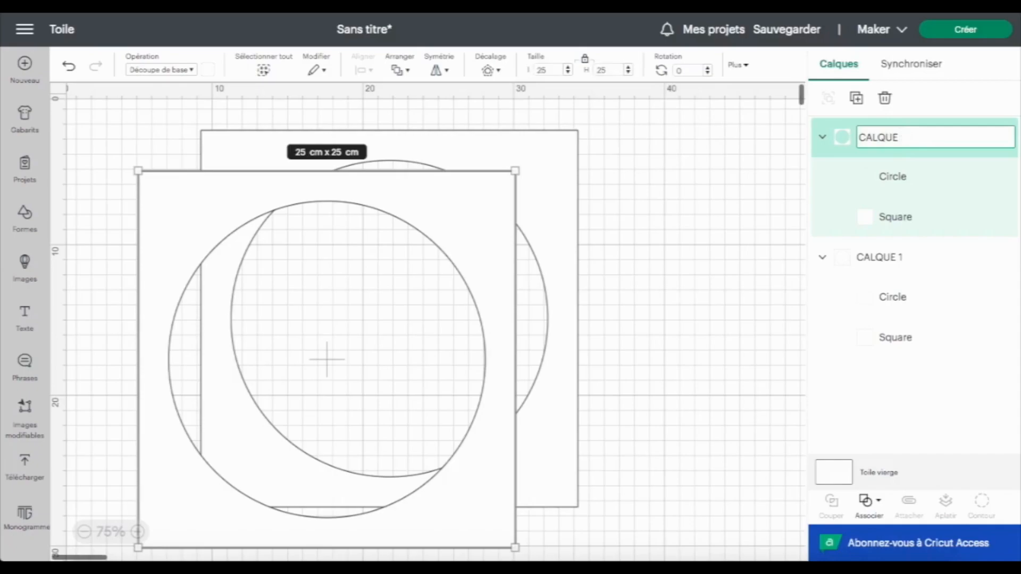
{"action": "key", "text": "Return"}
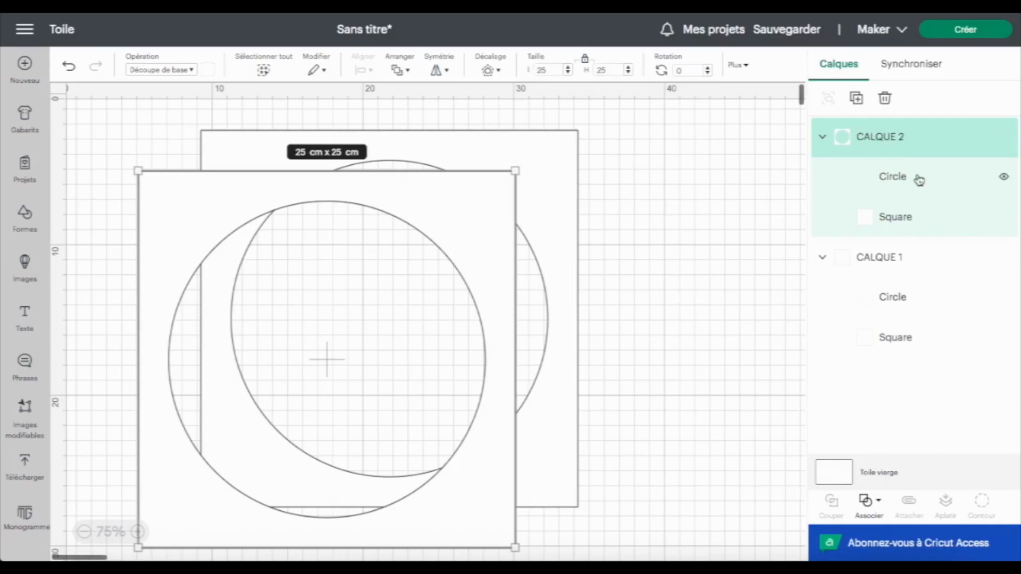
Set the size of CALQUE 2's circle to 17 cm
{"action": "left_click", "coordinate": [920, 181]}
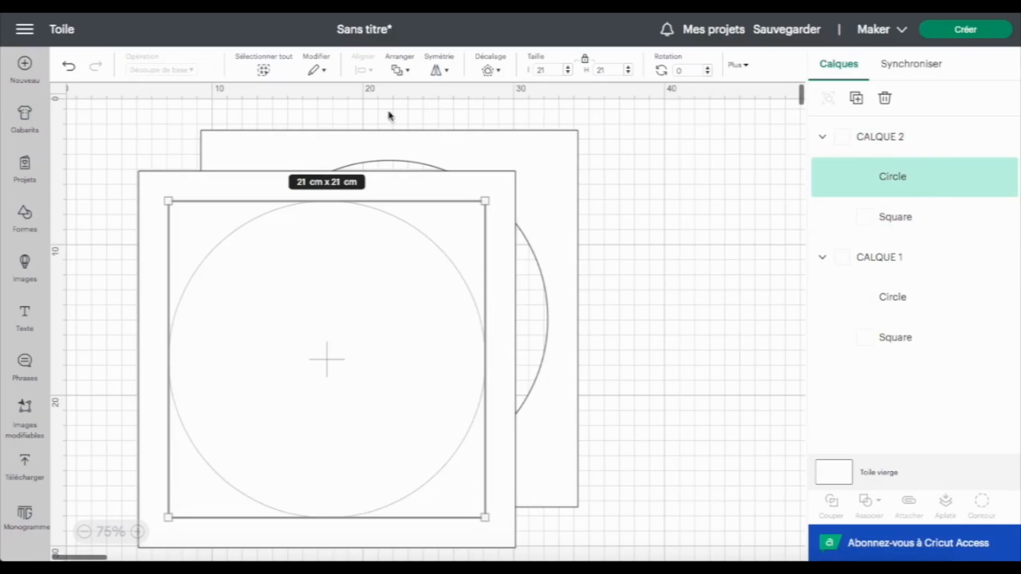
{"action": "double_click", "coordinate": [542, 69]}
{"action": "type", "text": "1"}
{"action": "left_click", "coordinate": [900, 178]}
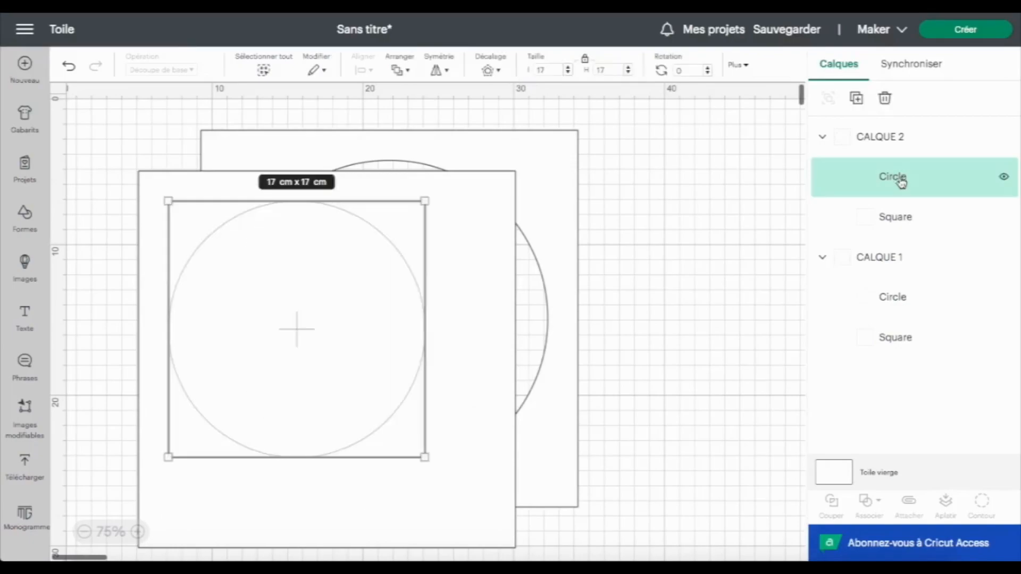
Select CALQUE 2's circle and square together and centre them
{"action": "left_click", "coordinate": [898, 230], "text": "shift"}
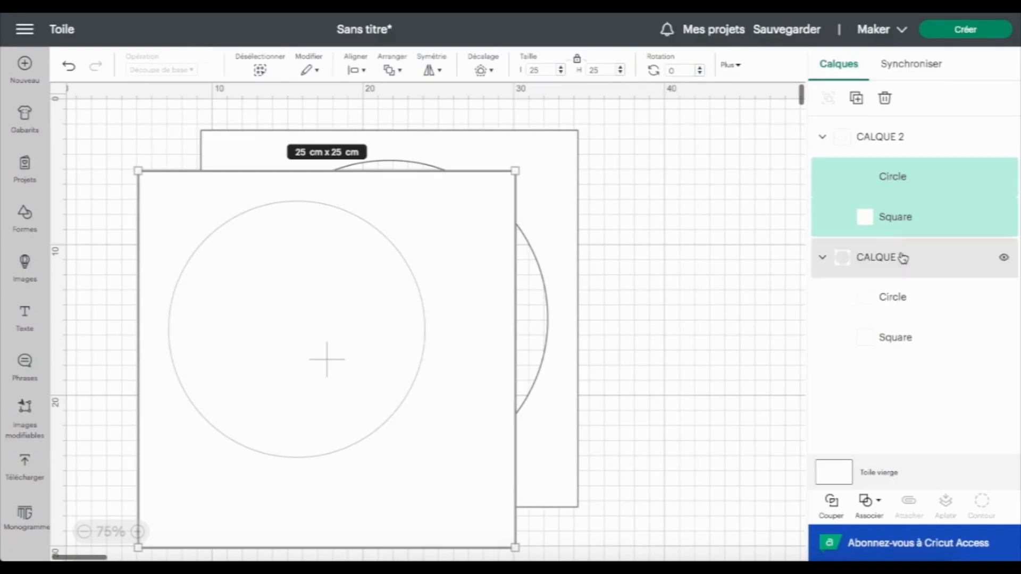
{"action": "left_click", "coordinate": [364, 71]}
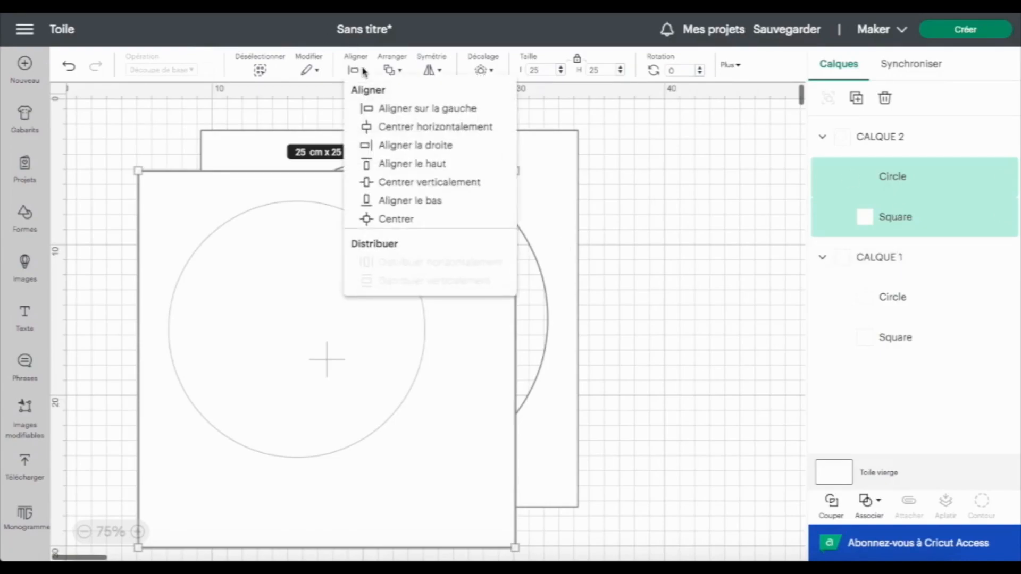
{"action": "left_click", "coordinate": [403, 222]}
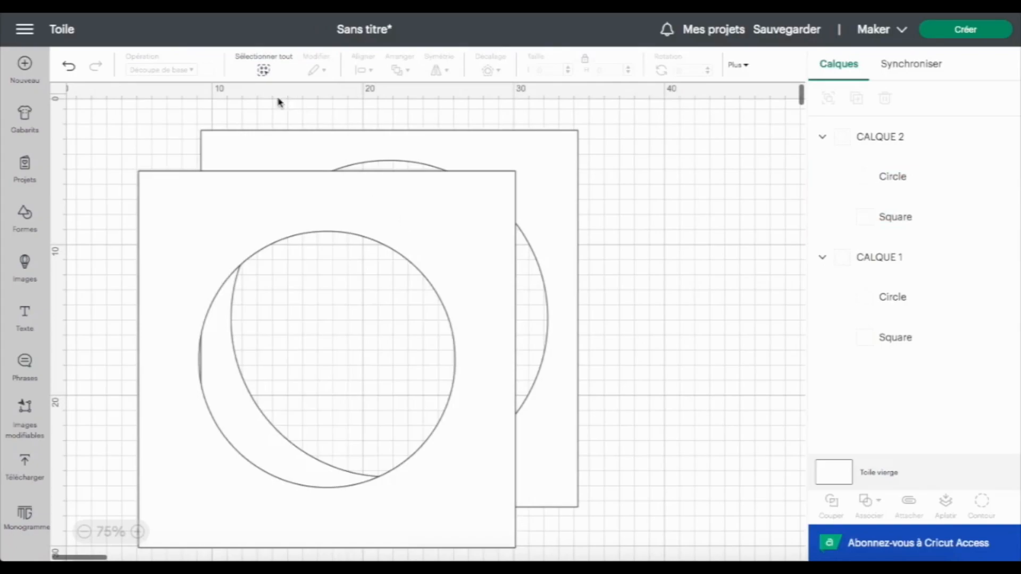
Colour the CALQUE 2 group blue
{"action": "left_click", "coordinate": [169, 201]}
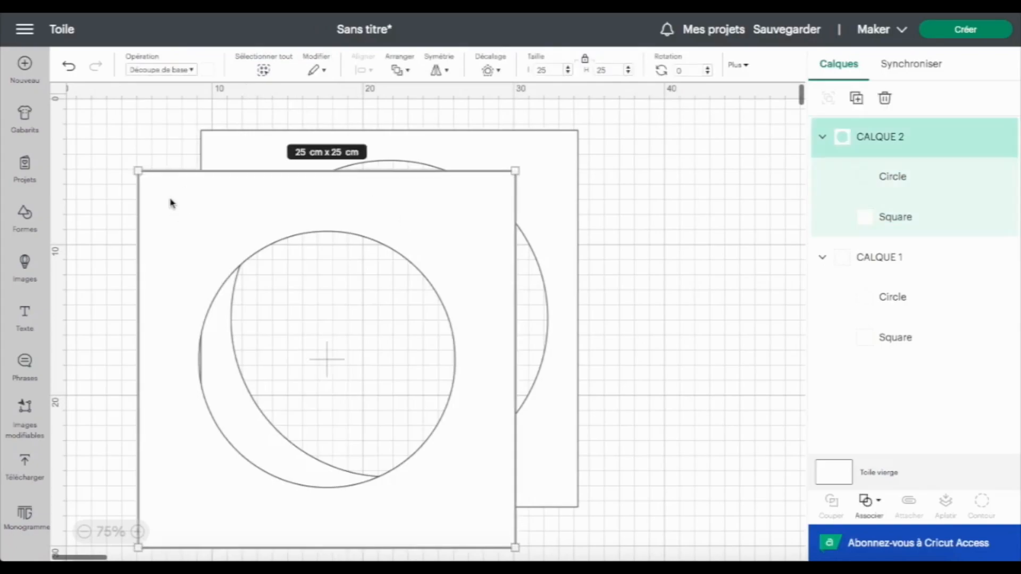
{"action": "left_click", "coordinate": [207, 70]}
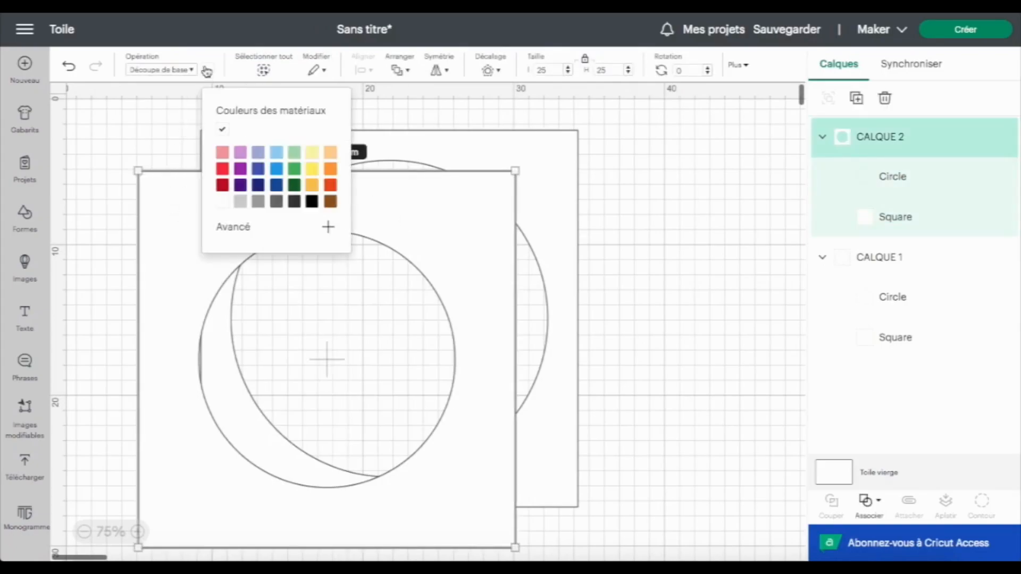
{"action": "left_click", "coordinate": [276, 167]}
Move CALQUE 2 onto CALQUE 1 and send it to the back
{"action": "left_click_drag", "start_coordinate": [166, 376], "coordinate": [227, 331]}
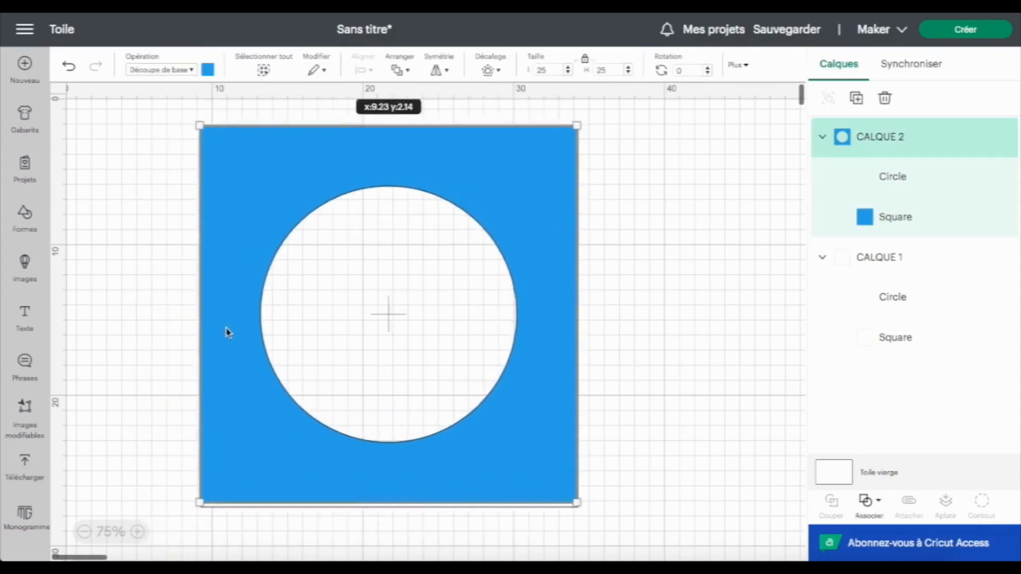
{"action": "left_click", "coordinate": [400, 70]}
{"action": "left_click", "coordinate": [420, 151]}
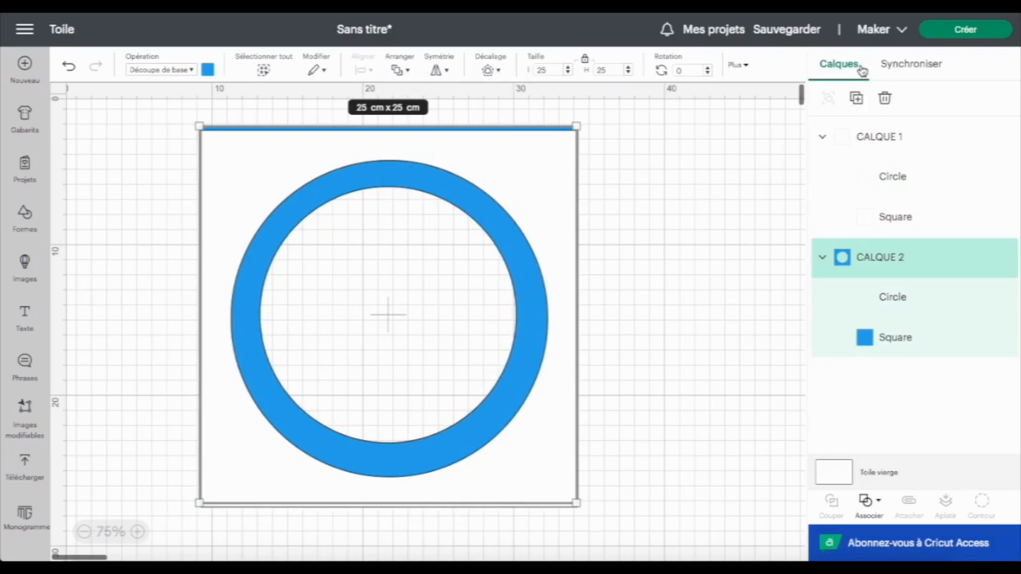
Duplicate CALQUE 2 and rename the copy CALQUE 3
{"action": "left_click", "coordinate": [856, 98]}
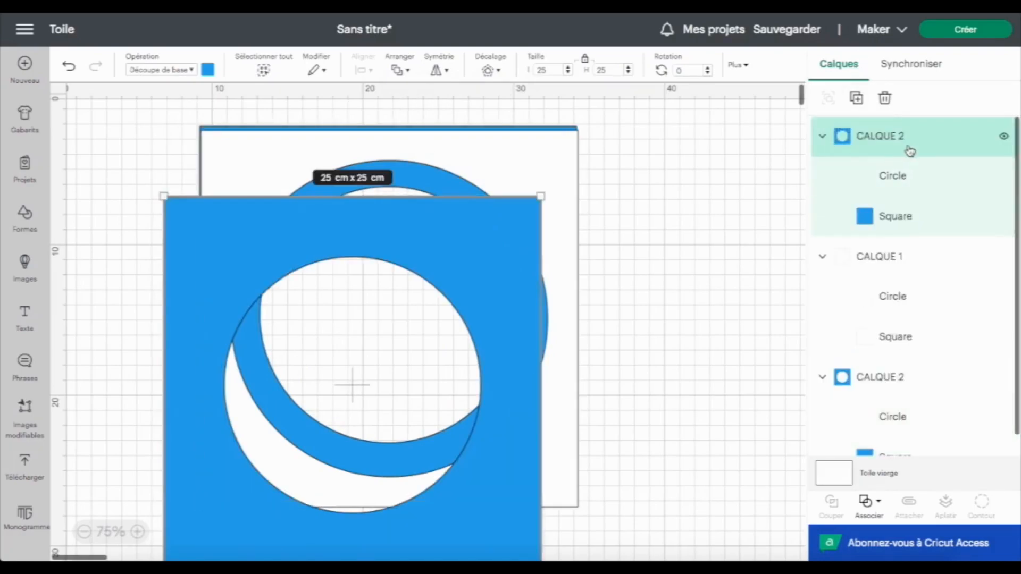
{"action": "double_click", "coordinate": [908, 137]}
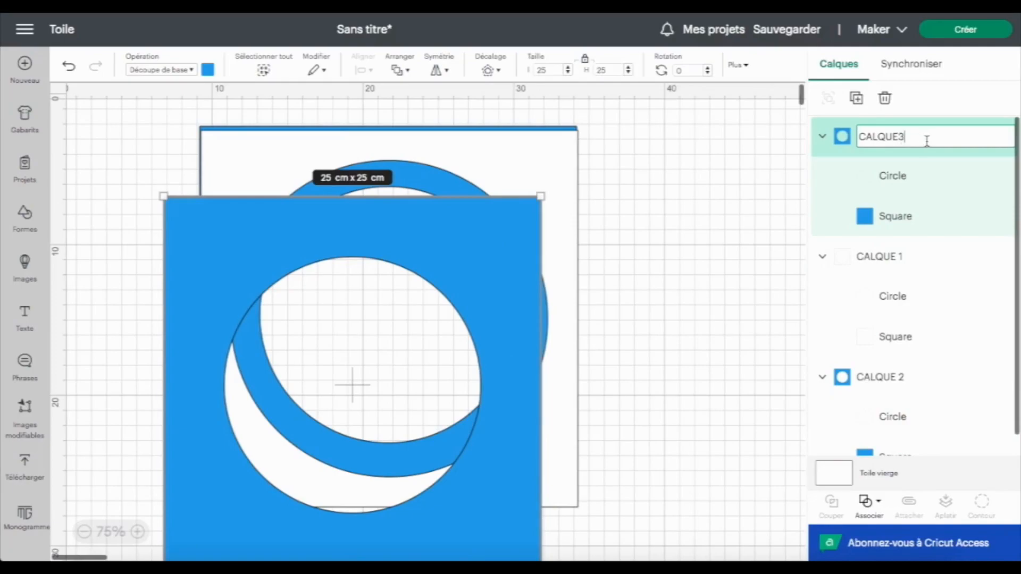
{"action": "type", "text": "3"}
Set the size of CALQUE 3's circle to 13 cm
{"action": "left_click", "coordinate": [515, 260]}
{"action": "left_click", "coordinate": [924, 188]}
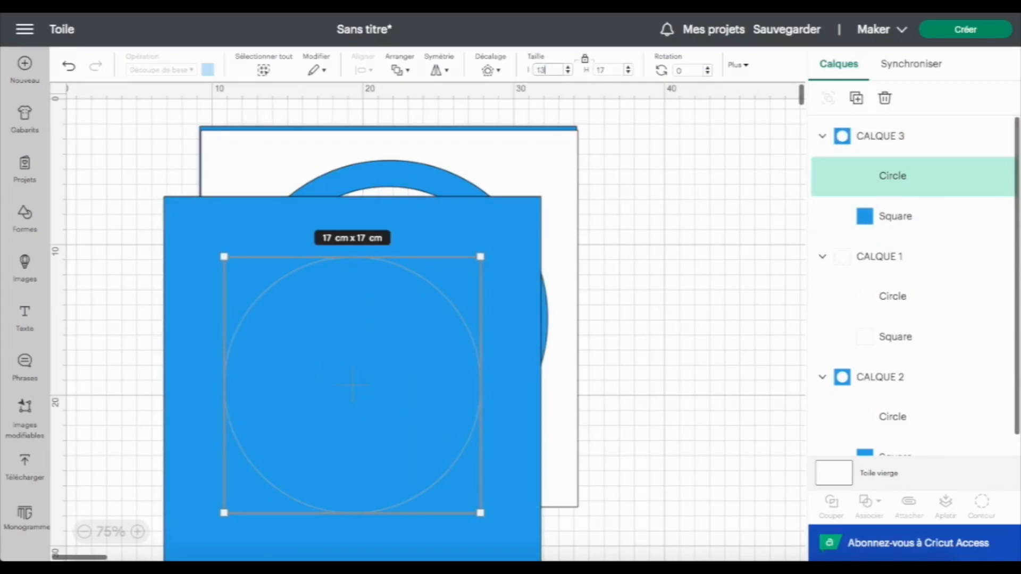
{"action": "key", "text": "Return"}
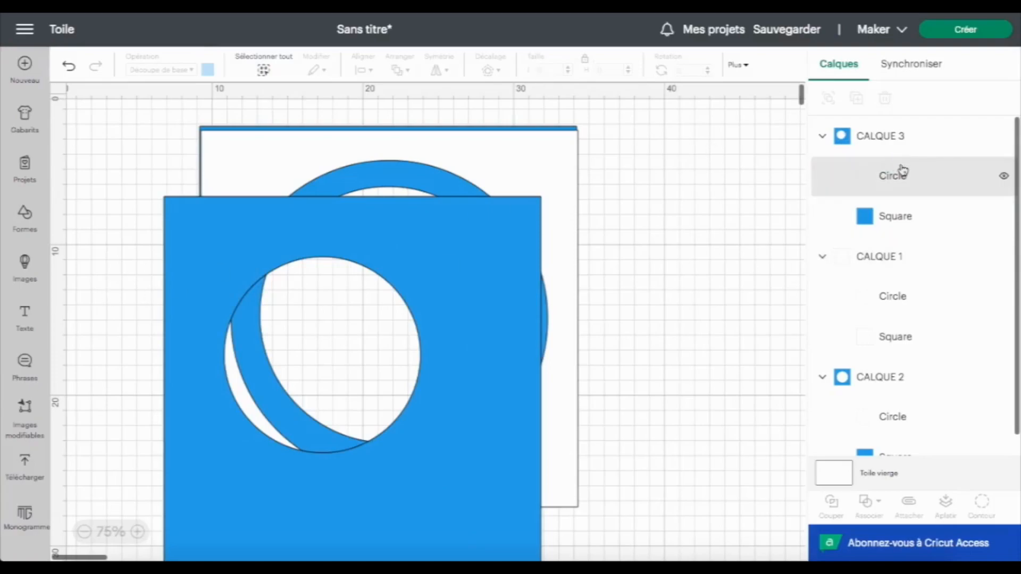
Select CALQUE 3's circle and square together and centre them
{"action": "left_click", "coordinate": [901, 173]}
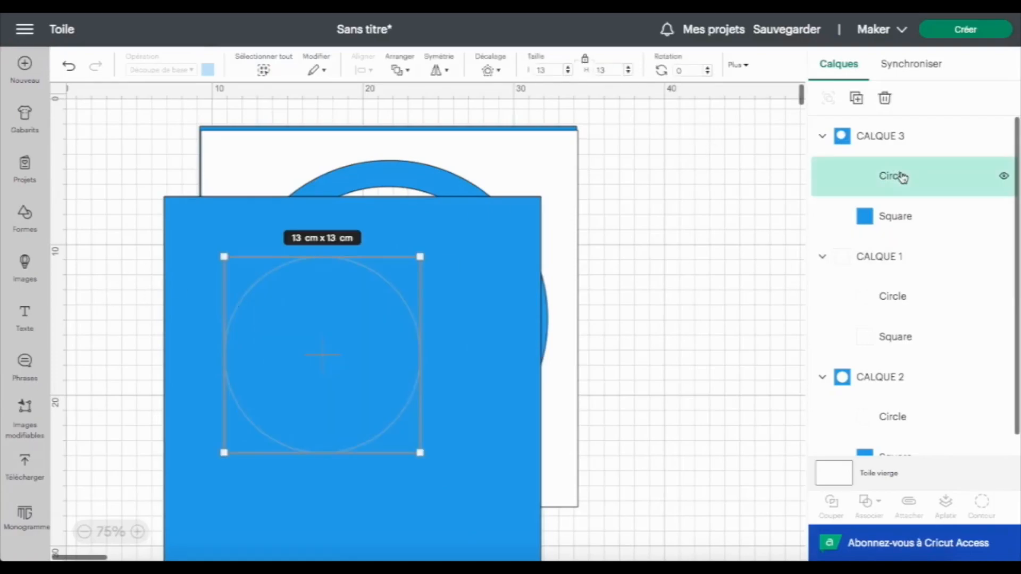
{"action": "left_click", "coordinate": [912, 222], "text": "shift"}
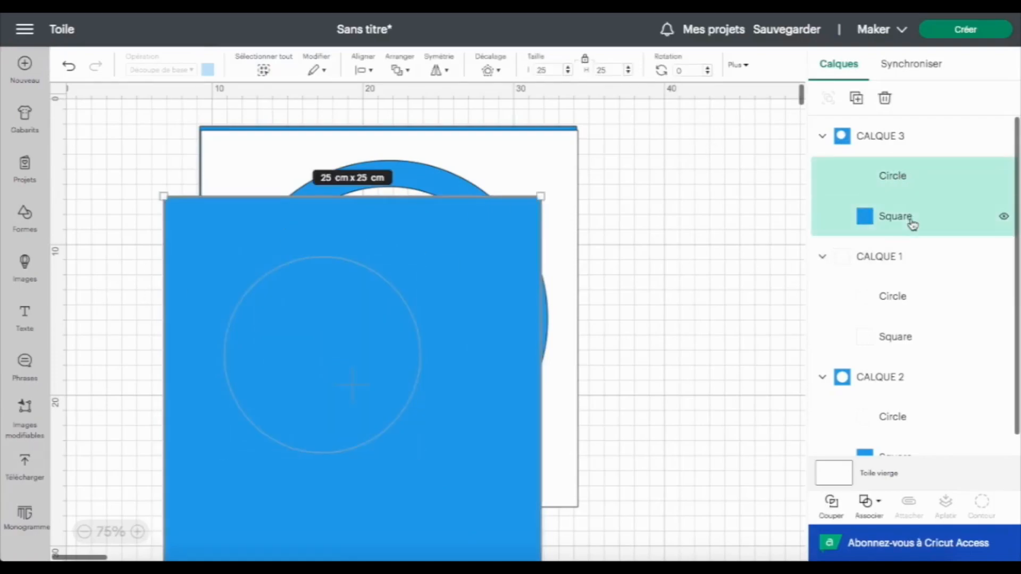
{"action": "left_click", "coordinate": [374, 70]}
{"action": "left_click", "coordinate": [390, 222]}
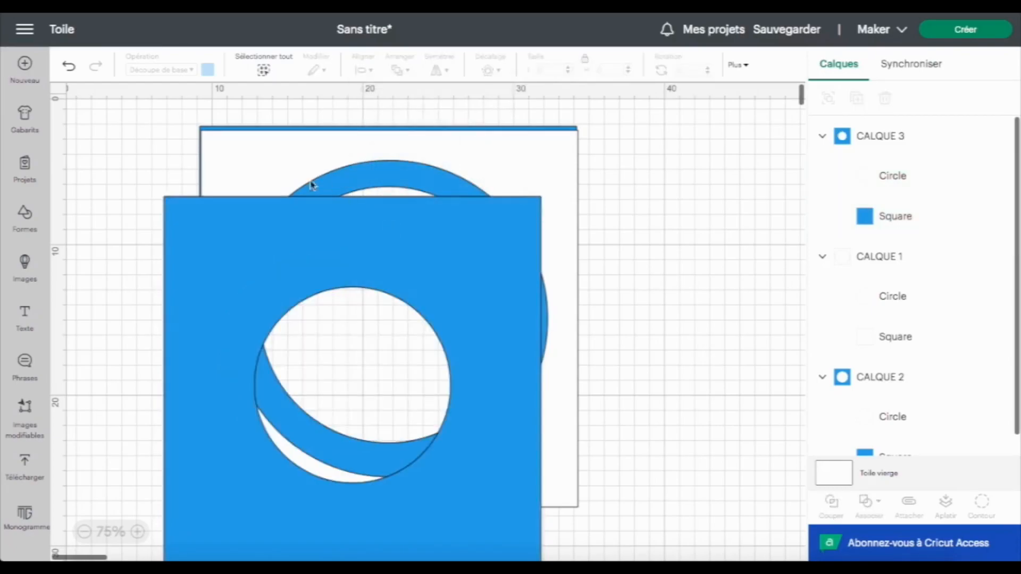
Colour the CALQUE 3 group light blue
{"action": "left_click", "coordinate": [242, 223]}
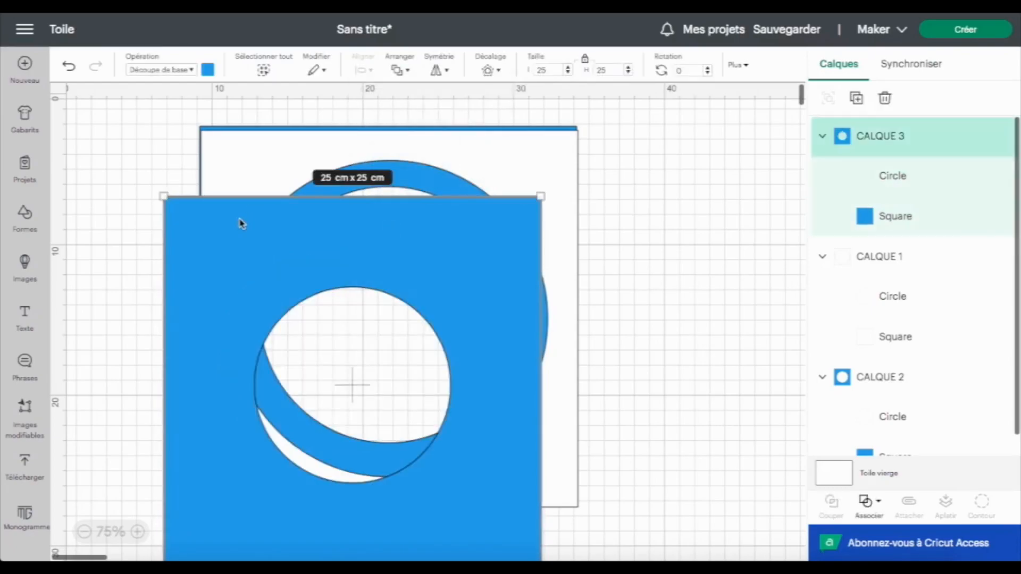
{"action": "left_click", "coordinate": [208, 69]}
{"action": "left_click", "coordinate": [276, 153]}
Move the CALQUE 3 group onto the stacked squares and send it to the back
{"action": "left_click_drag", "start_coordinate": [213, 338], "coordinate": [244, 269]}
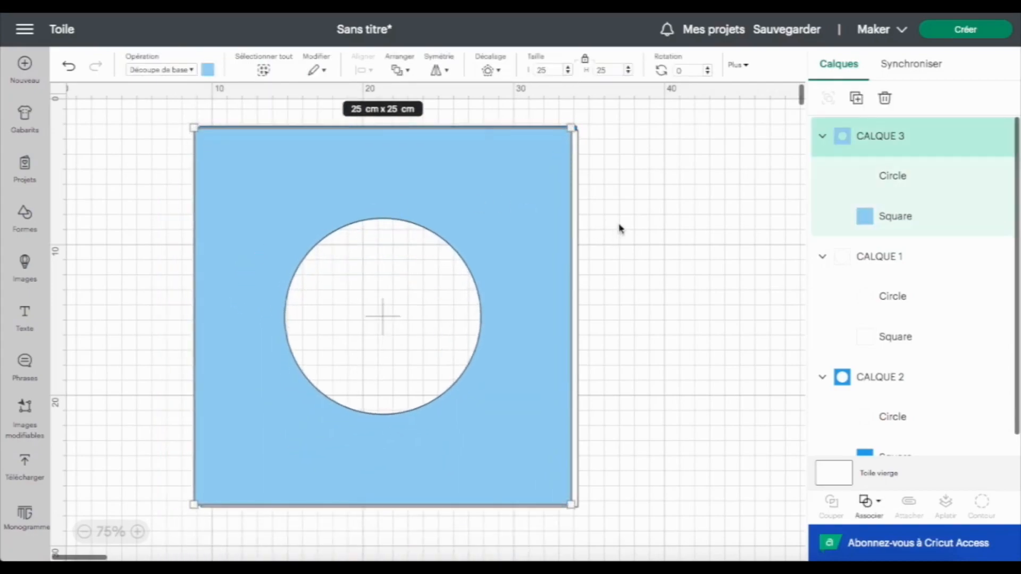
{"action": "left_click", "coordinate": [400, 70]}
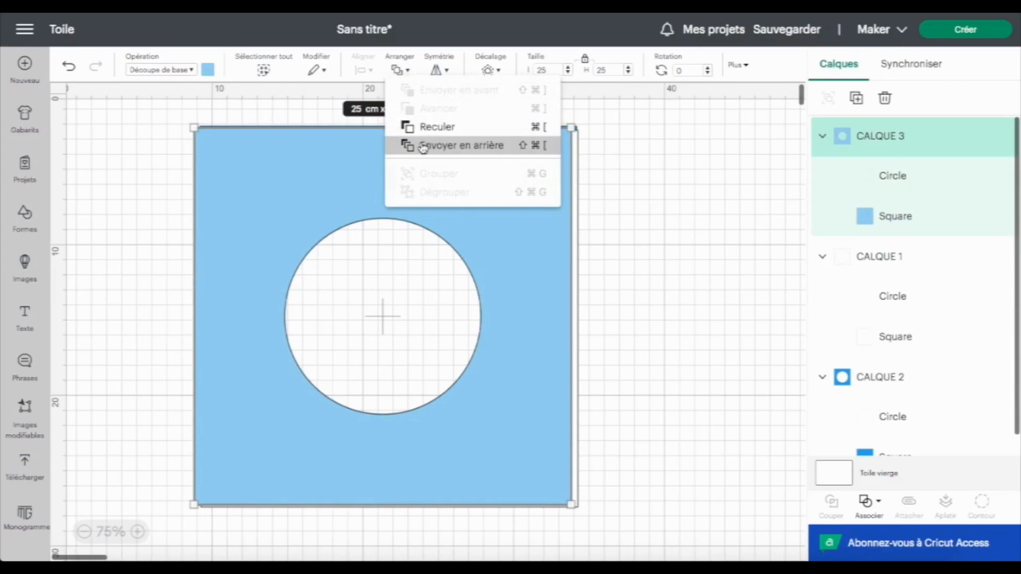
{"action": "left_click", "coordinate": [423, 146]}
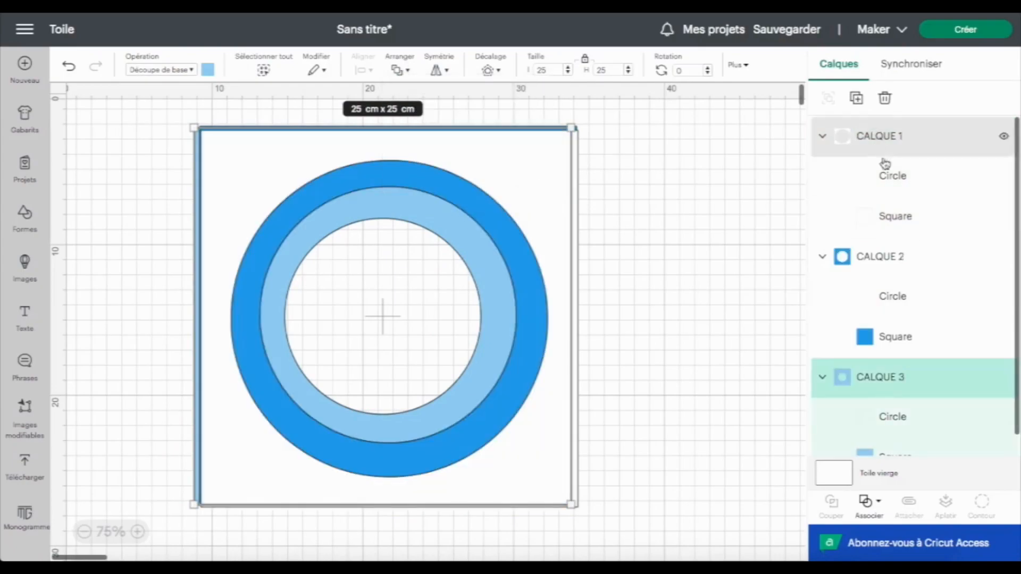
Duplicate CALQUE 3 and rename the copy CALQUE 4
{"action": "left_click", "coordinate": [857, 106]}
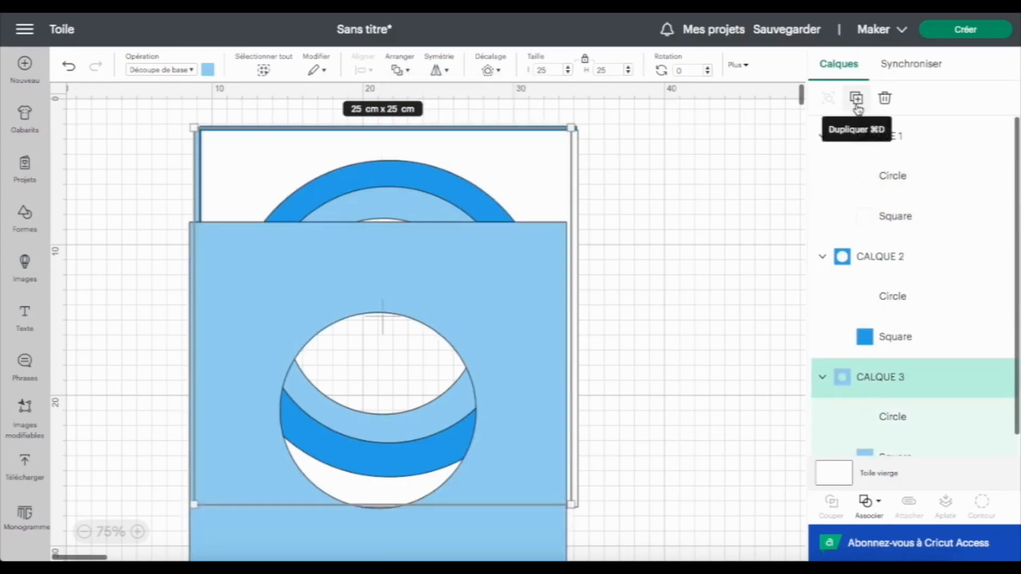
{"action": "double_click", "coordinate": [907, 139]}
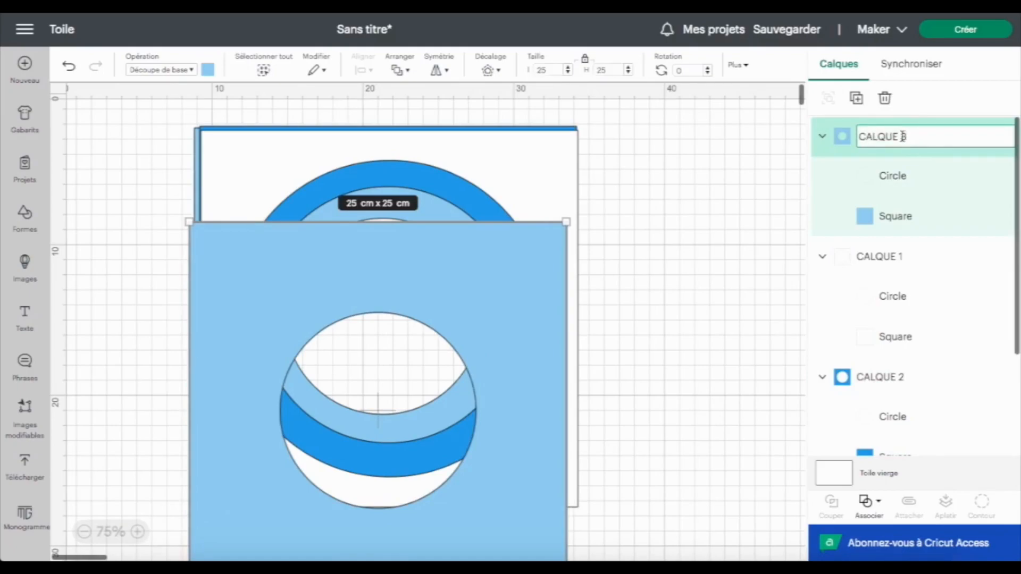
{"action": "key", "text": "Return"}
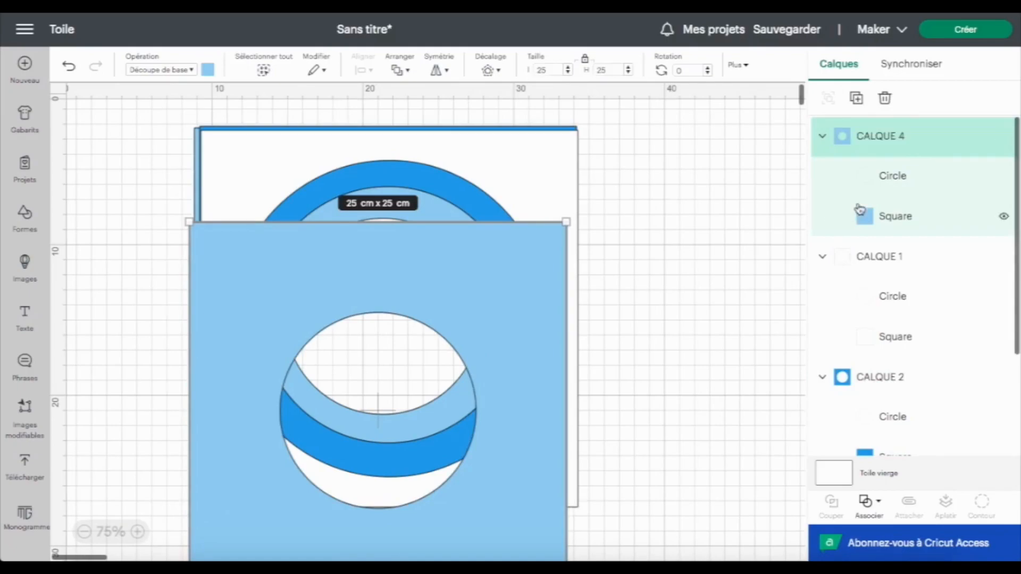
Set the size of CALQUE 4's circle to 9 cm
{"action": "left_click", "coordinate": [891, 178]}
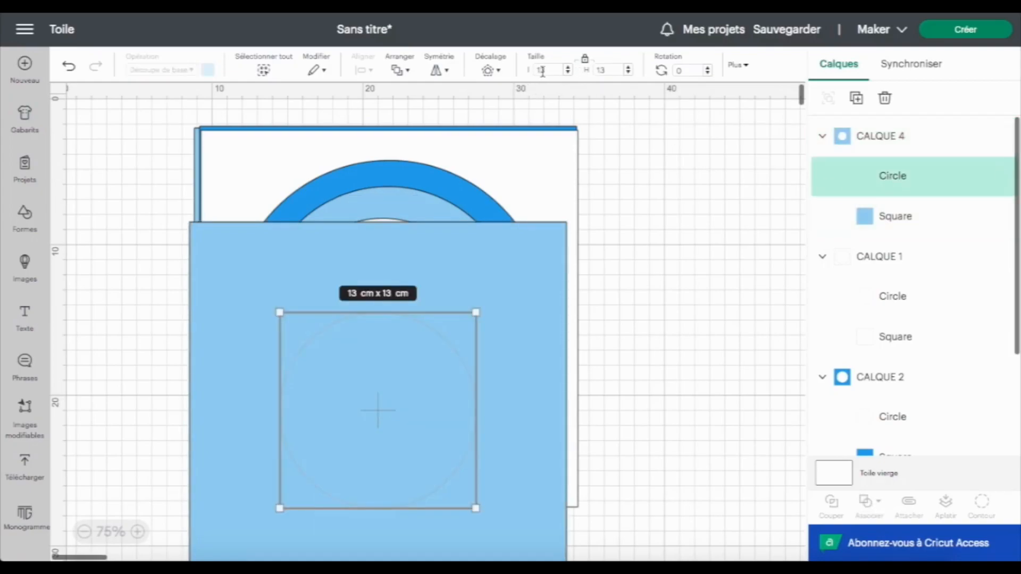
{"action": "left_click_drag", "start_coordinate": [545, 72], "coordinate": [528, 74]}
{"action": "type", "text": "9"}
{"action": "key", "text": "Return"}
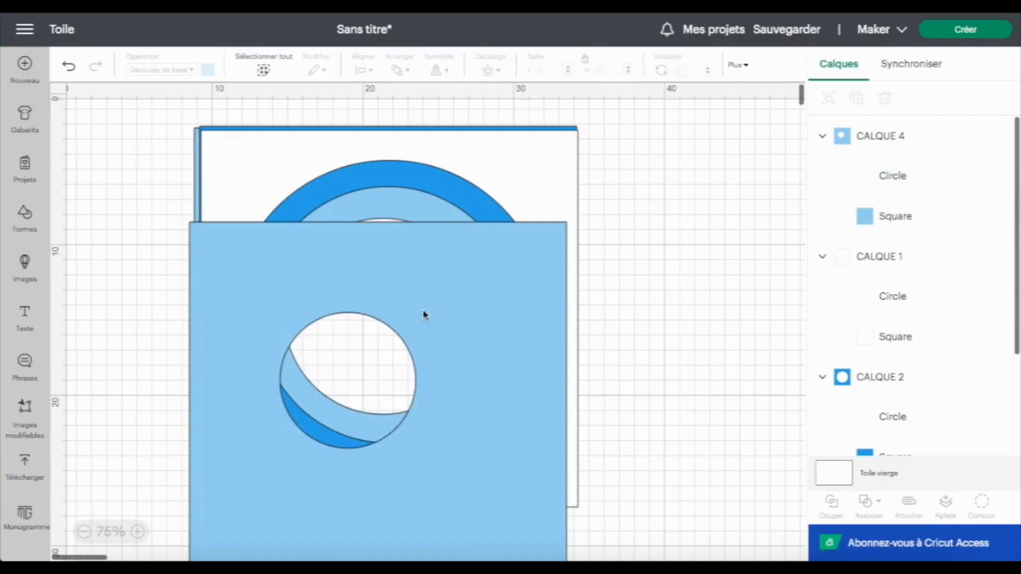
Select CALQUE 4's circle and square together and centre them
{"action": "left_click", "coordinate": [913, 169]}
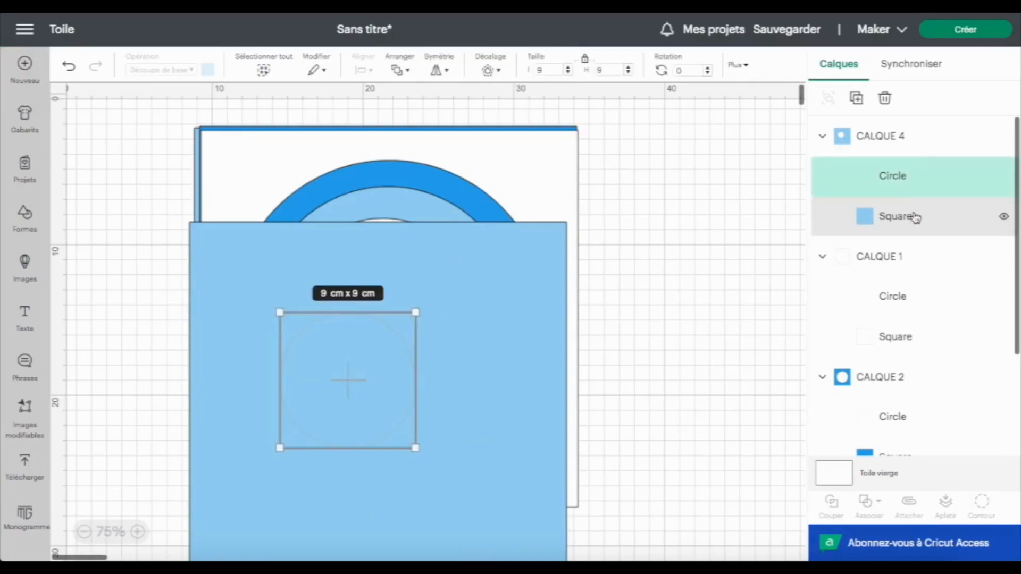
{"action": "left_click", "coordinate": [913, 222], "text": "shift"}
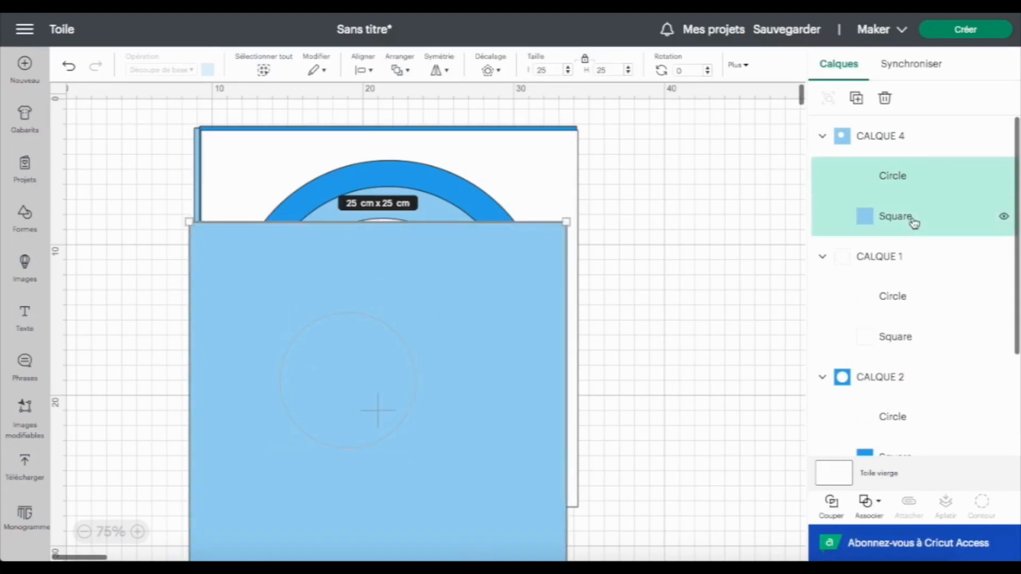
{"action": "left_click", "coordinate": [374, 71]}
{"action": "left_click", "coordinate": [417, 220]}
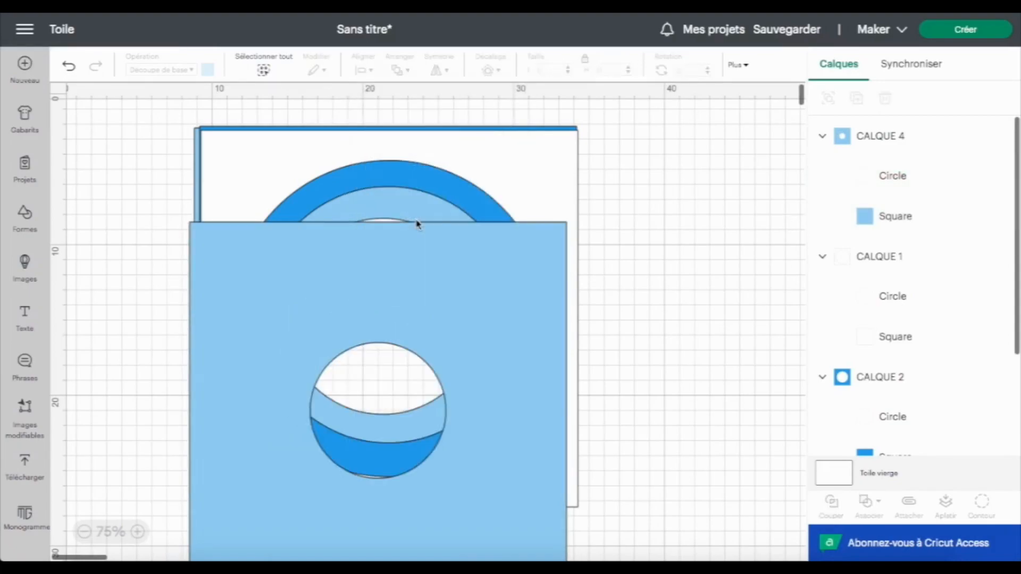
Move the CALQUE 4 group onto the stack and colour it dark blue
{"action": "left_click_drag", "start_coordinate": [240, 368], "coordinate": [251, 285]}
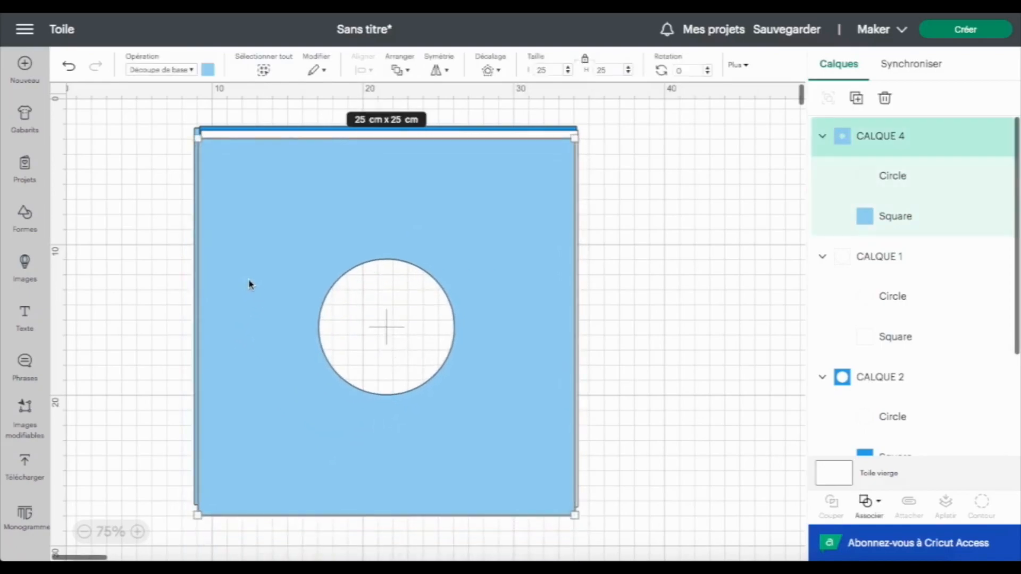
{"action": "left_click", "coordinate": [208, 70]}
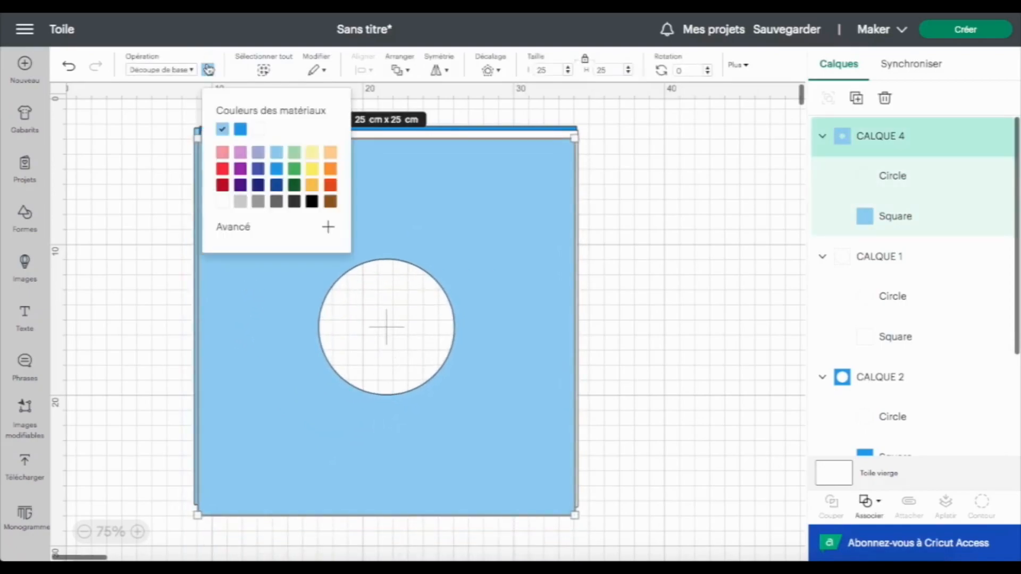
{"action": "left_click", "coordinate": [259, 186]}
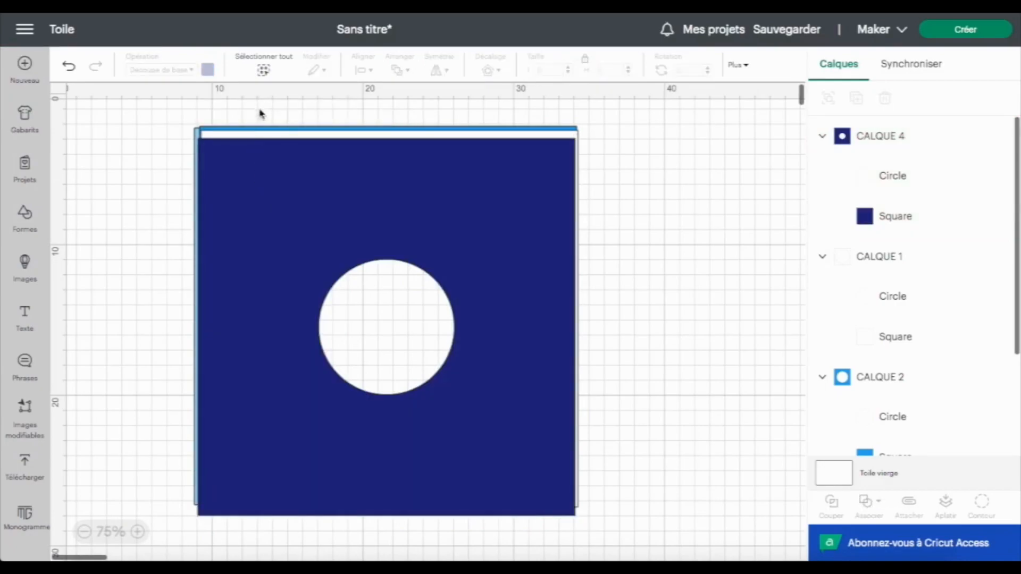
Send the CALQUE 4 group to the back of the stack
{"action": "left_click", "coordinate": [268, 186]}
{"action": "left_click", "coordinate": [407, 72]}
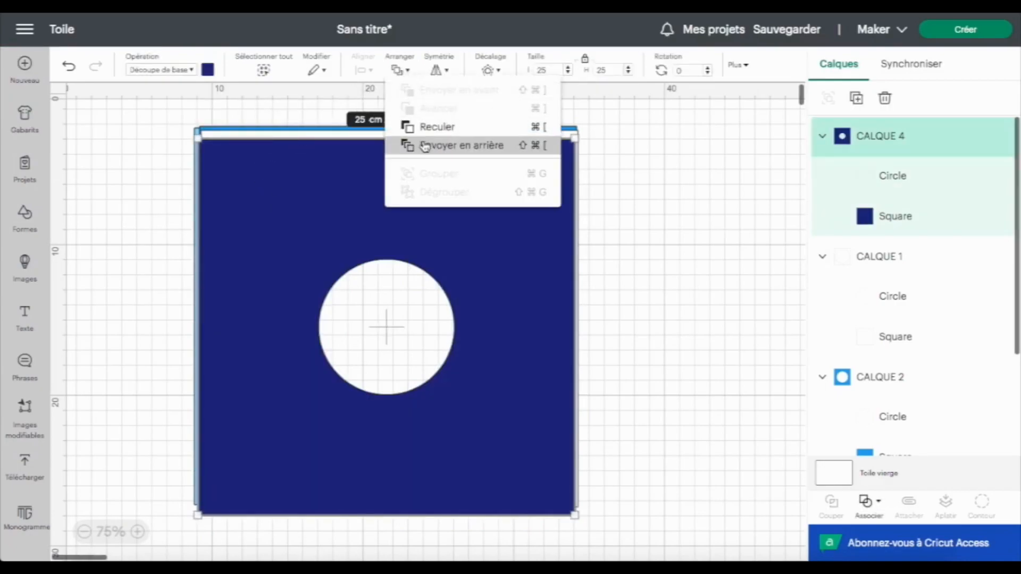
{"action": "left_click", "coordinate": [424, 142]}
Select all the stacked layer groups and centre them on each other
{"action": "left_click_drag", "start_coordinate": [172, 129], "coordinate": [259, 218]}
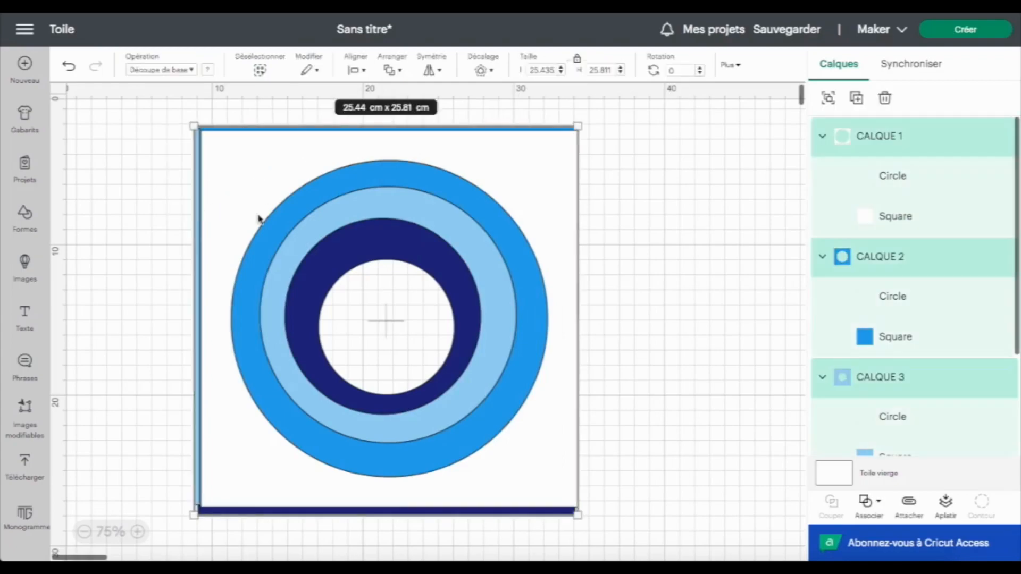
{"action": "left_click", "coordinate": [361, 74]}
{"action": "left_click", "coordinate": [375, 218]}
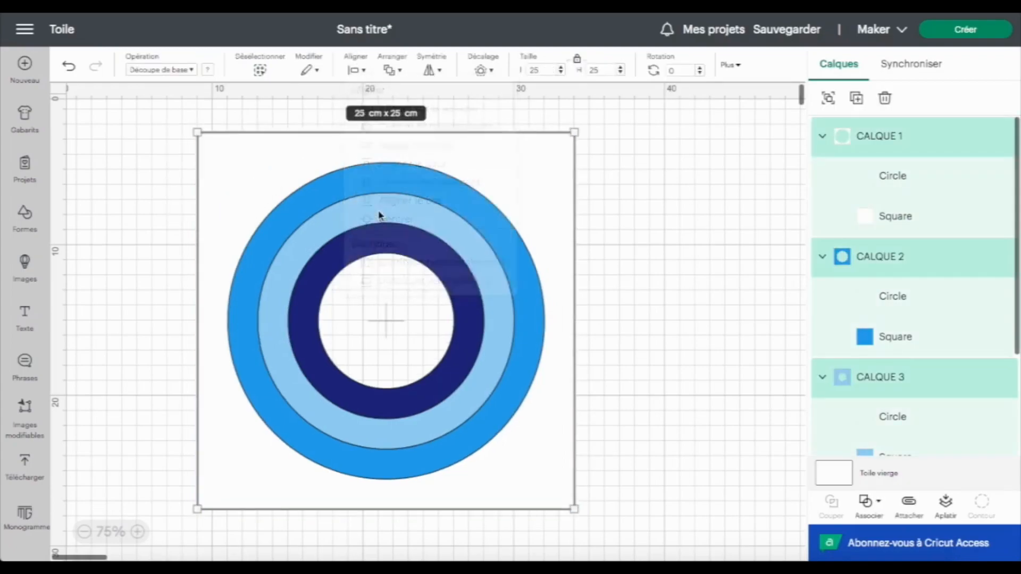
{"action": "left_click", "coordinate": [190, 466]}
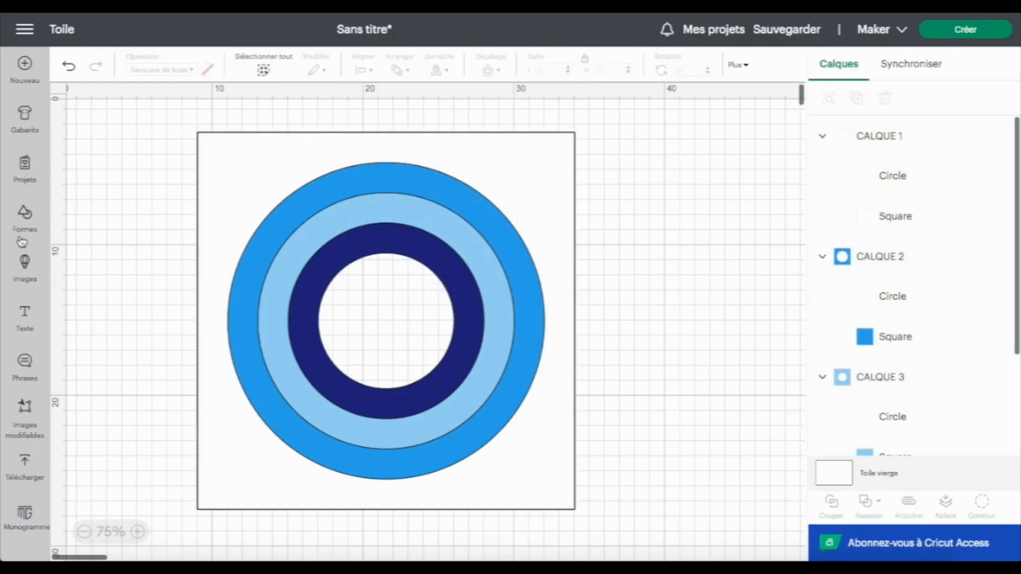
Add a text object containing a first name and move it over the bottom of the circles
{"action": "left_click", "coordinate": [25, 318]}
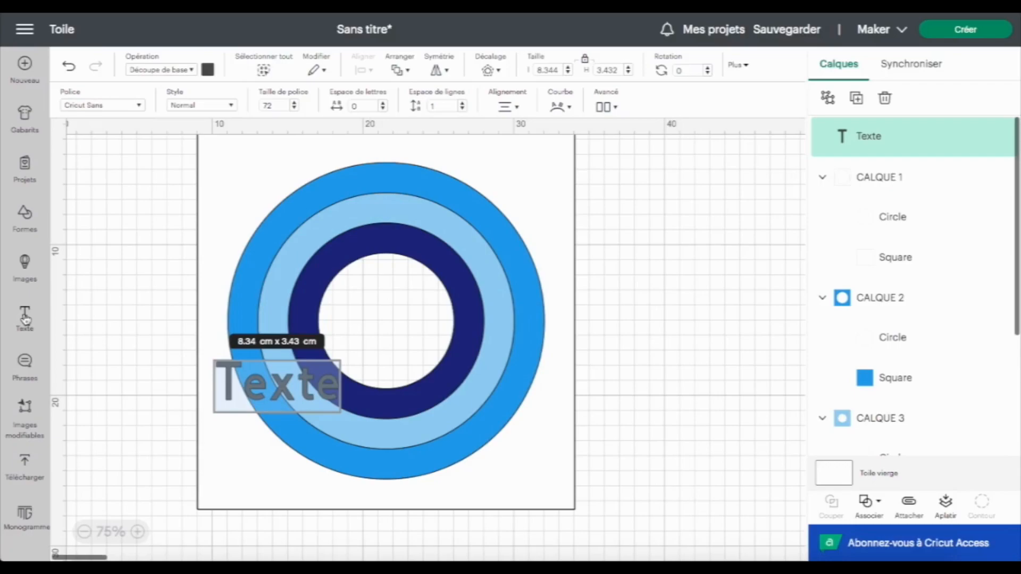
{"action": "type", "text": "CHRYSTEL"}
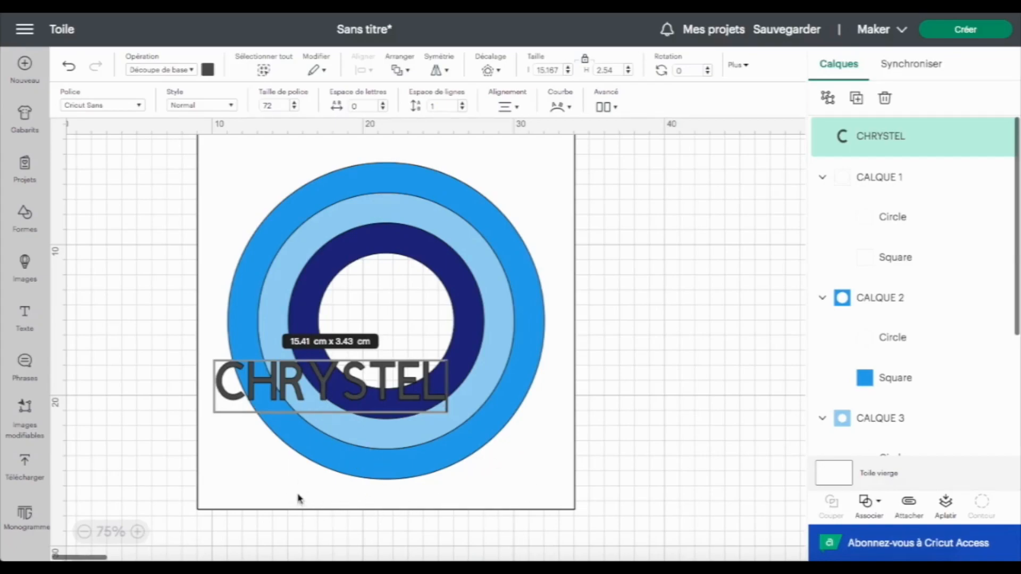
{"action": "key", "text": "ctrl+z"}
{"action": "left_click_drag", "start_coordinate": [282, 380], "coordinate": [350, 458]}
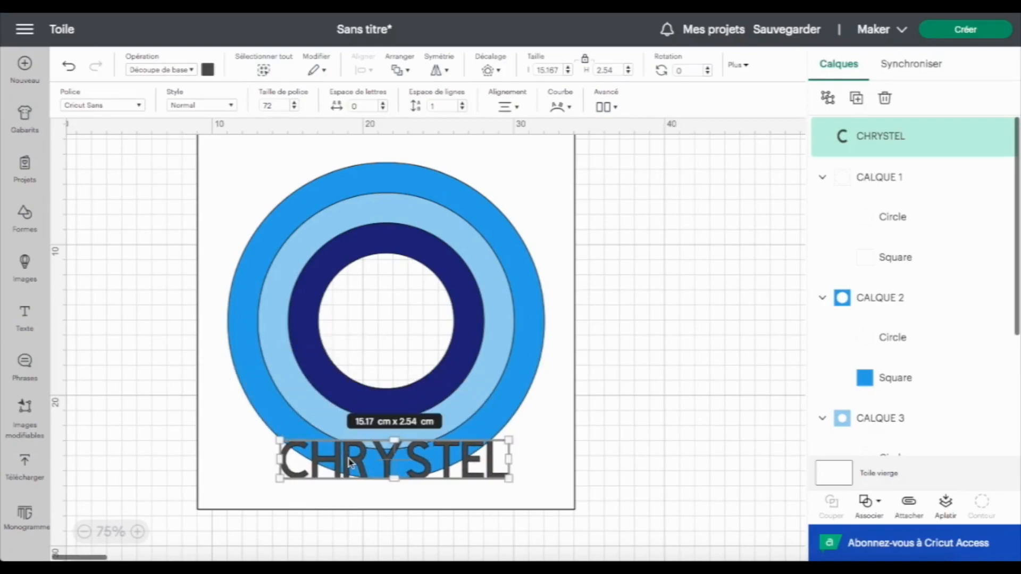
Centre the name text horizontally with CALQUE 1's circle
{"action": "left_click", "coordinate": [898, 226]}
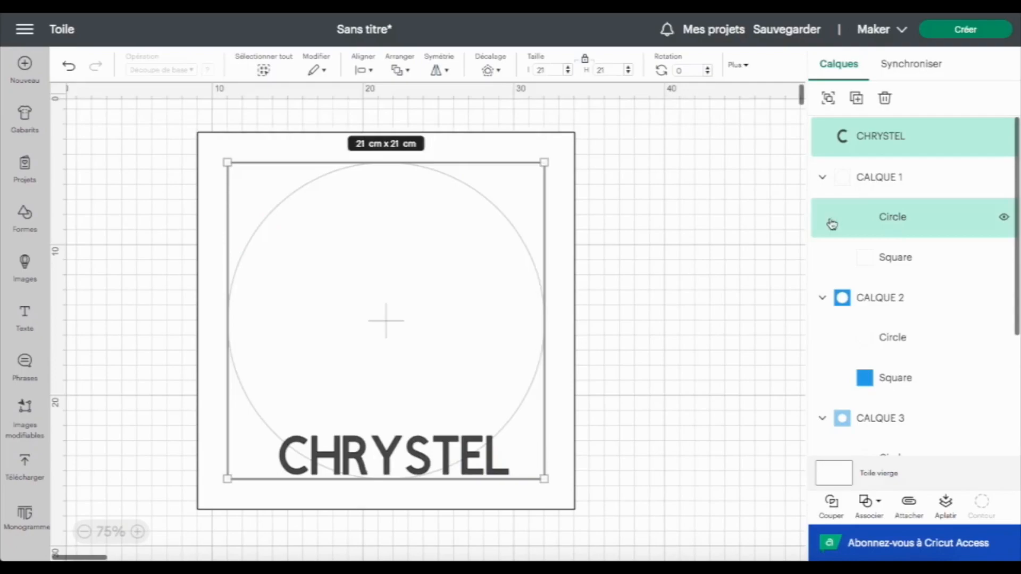
{"action": "left_click", "coordinate": [373, 75]}
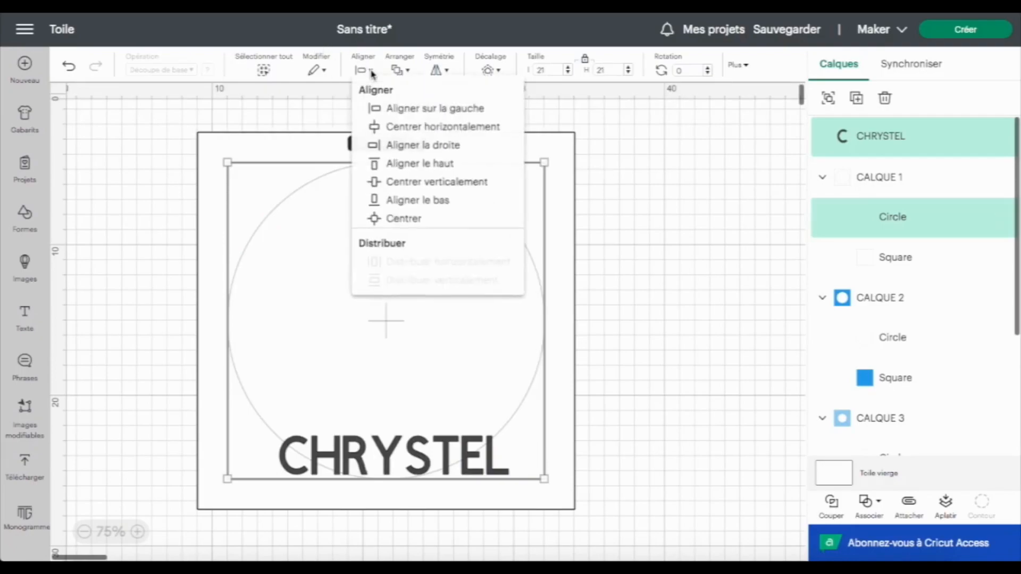
{"action": "left_click", "coordinate": [432, 128]}
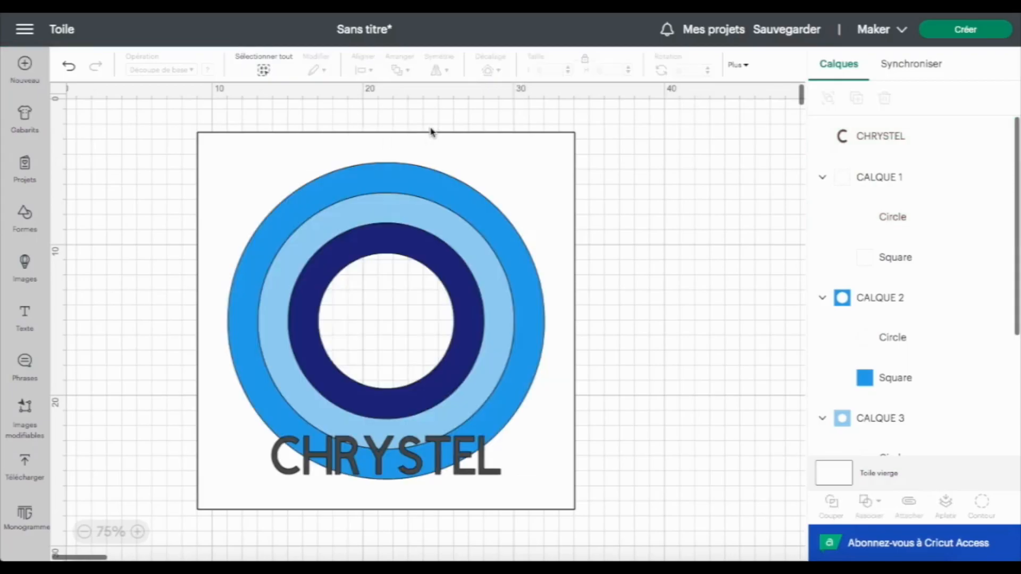
Align the name text to the bottom of CALQUE 1's circle
{"action": "left_click", "coordinate": [886, 139]}
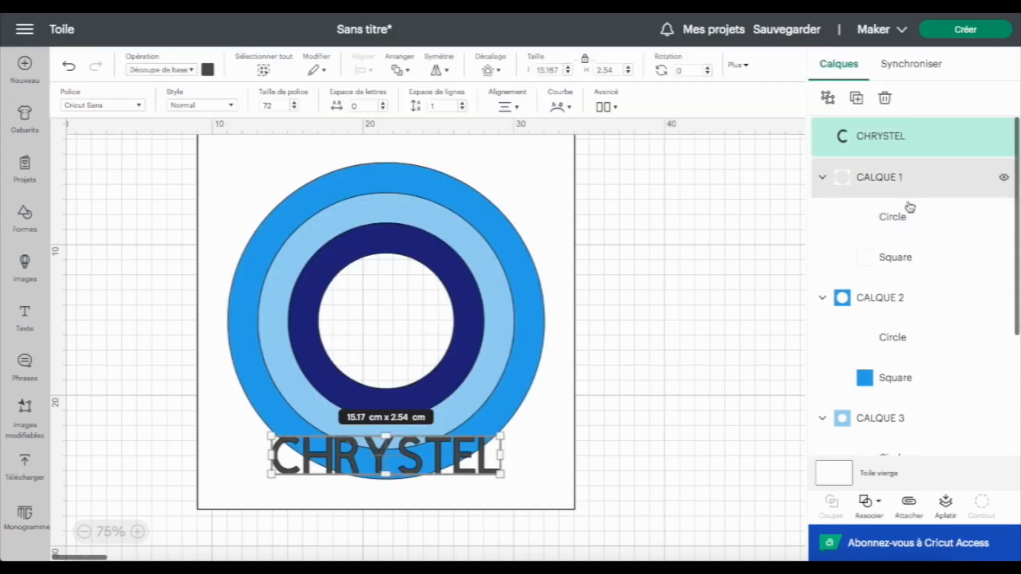
{"action": "left_click", "coordinate": [911, 217], "text": "shift"}
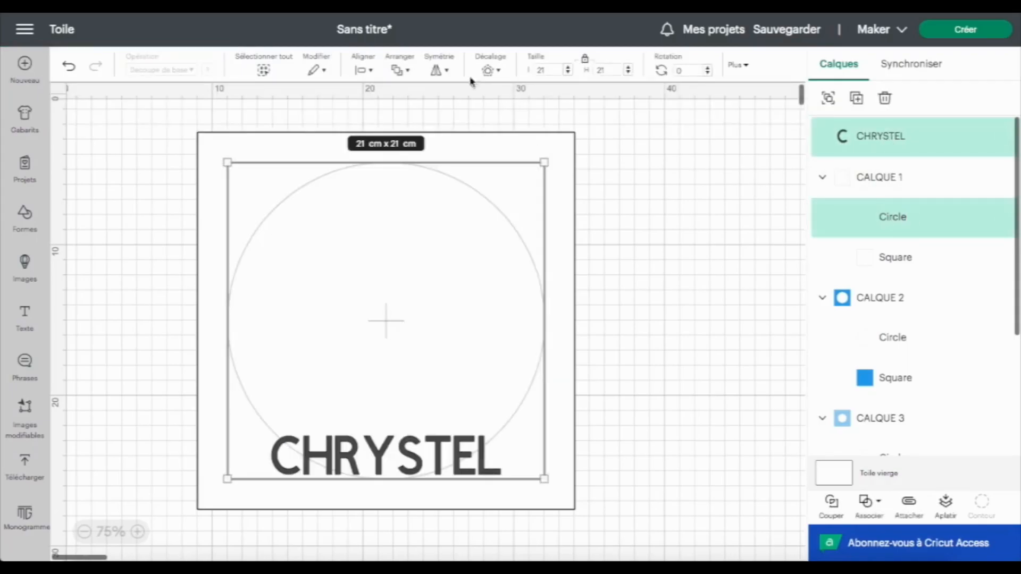
{"action": "left_click", "coordinate": [372, 72]}
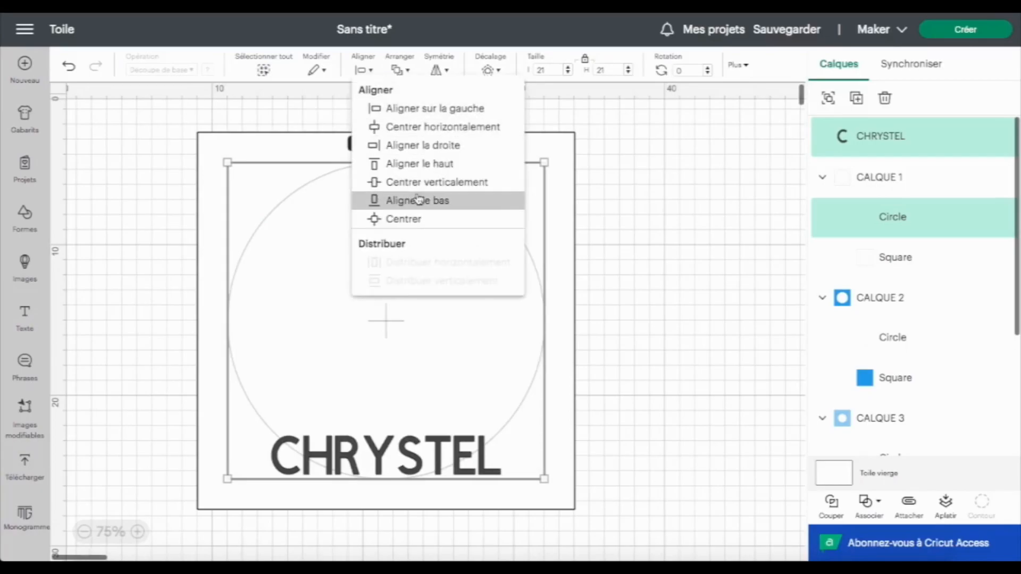
{"action": "left_click", "coordinate": [421, 198]}
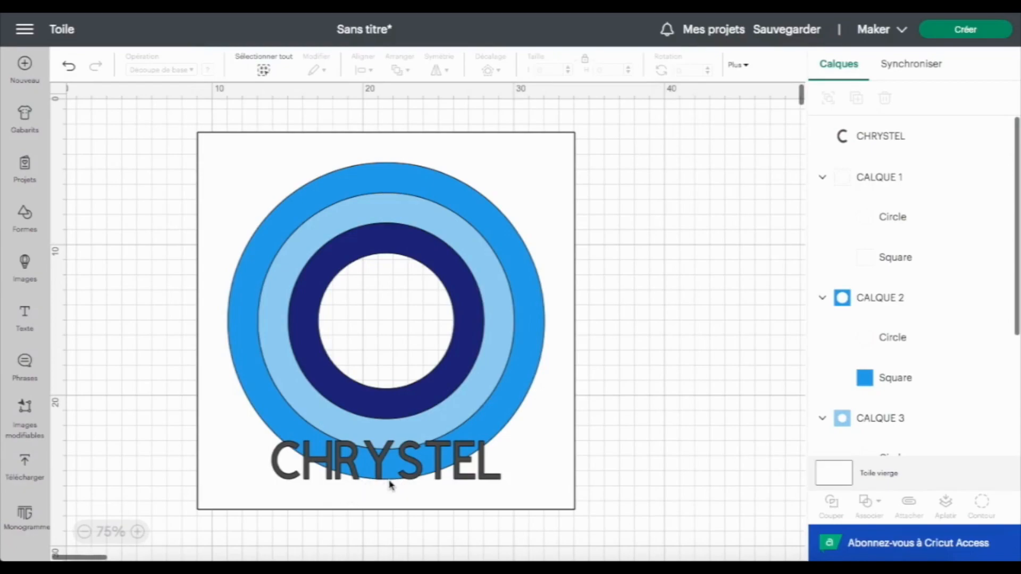
Curve the name text with a diameter of -16.002
{"action": "left_click", "coordinate": [383, 456]}
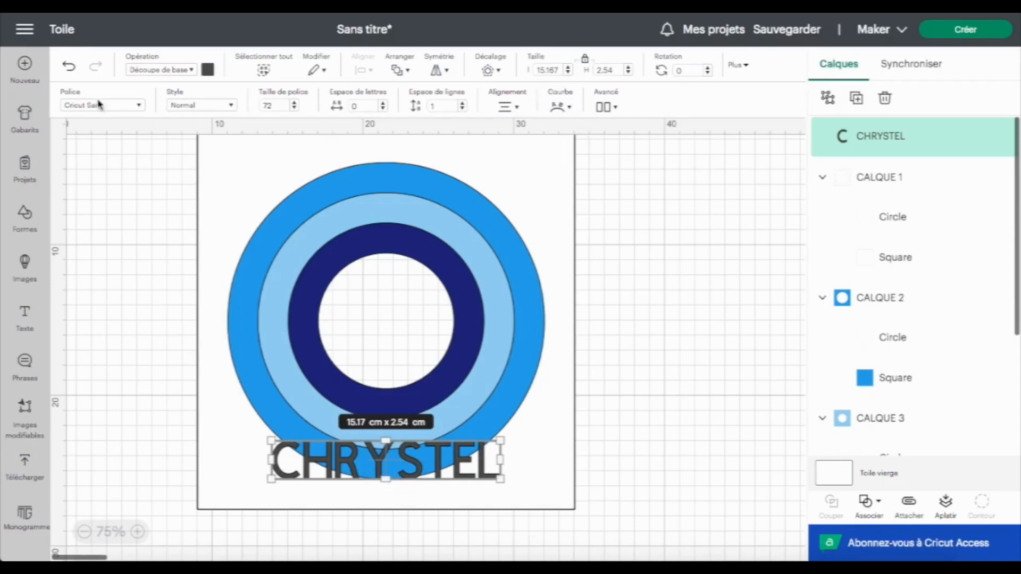
{"action": "left_click", "coordinate": [560, 107]}
{"action": "left_click_drag", "start_coordinate": [527, 146], "coordinate": [479, 146]}
{"action": "left_click_drag", "start_coordinate": [638, 142], "coordinate": [626, 142]}
{"action": "type", "text": "002"}
{"action": "key", "text": "Return"}
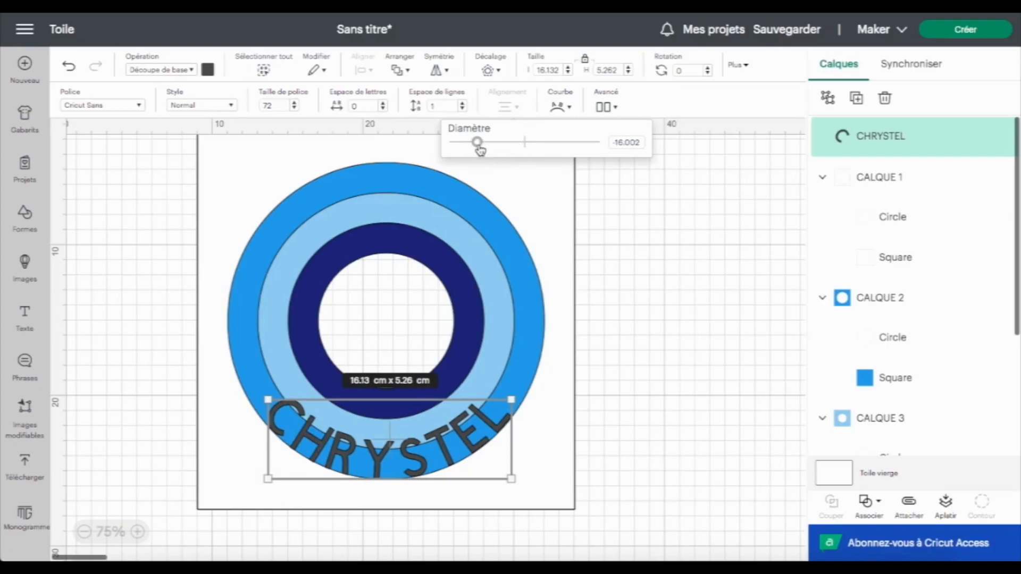
Set the text's curve diameter back to 0
{"action": "left_click_drag", "start_coordinate": [643, 142], "coordinate": [614, 143]}
{"action": "type", "text": "0"}
{"action": "key", "text": "Return"}
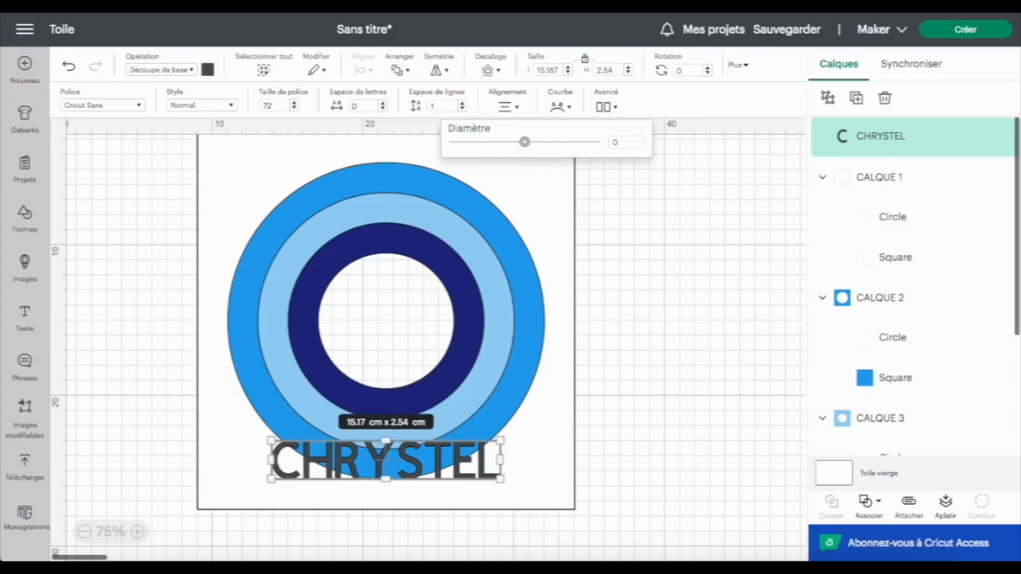
{"action": "double_click", "coordinate": [610, 73]}
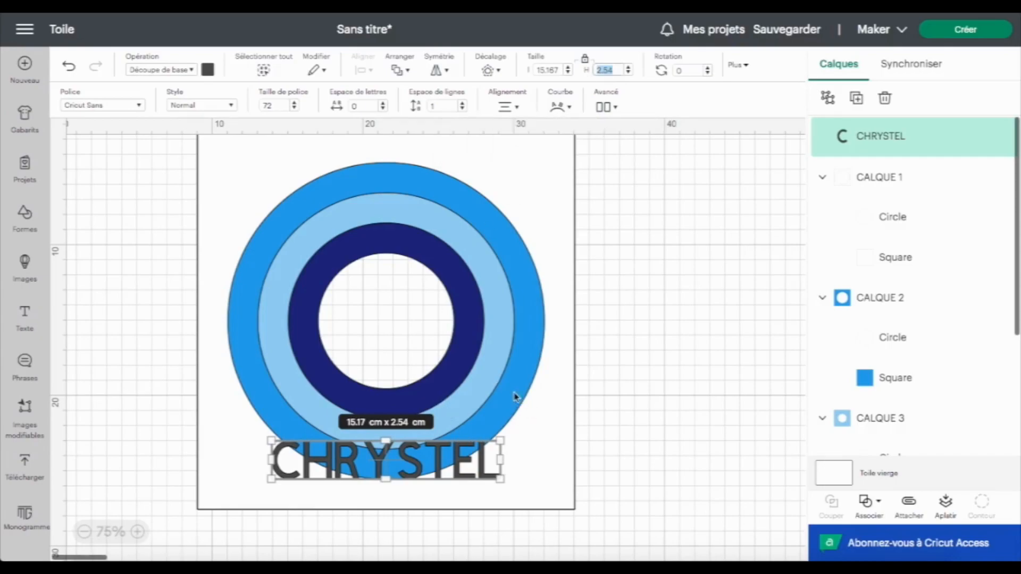
Set the name text's curve diameter to -16 so it arcs along the circle
{"action": "left_click", "coordinate": [566, 107]}
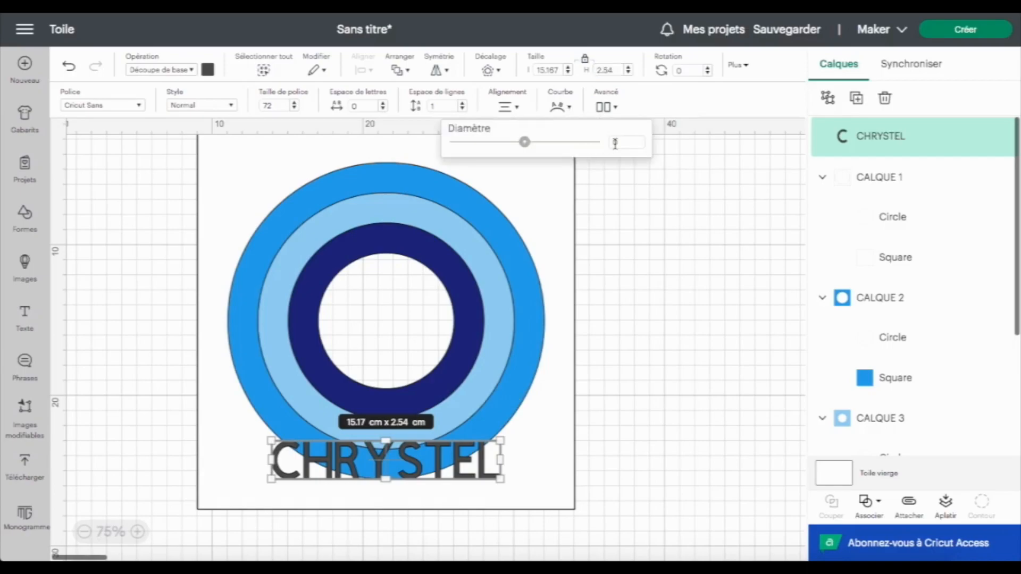
{"action": "double_click", "coordinate": [620, 142]}
{"action": "type", "text": "-16"}
{"action": "key", "text": "Return"}
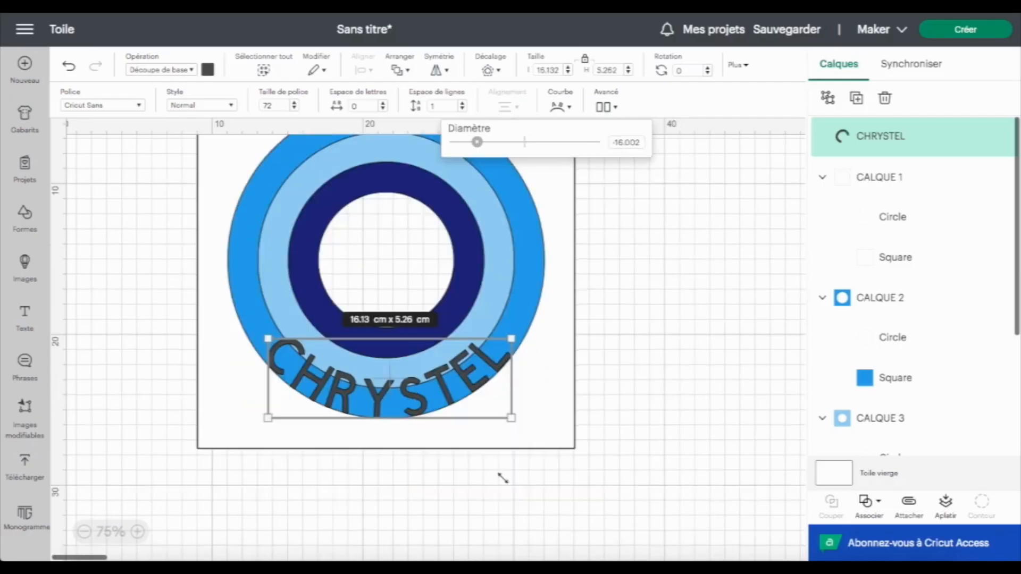
{"action": "left_click", "coordinate": [141, 531]}
{"action": "left_click", "coordinate": [140, 533]}
{"action": "left_click", "coordinate": [141, 533]}
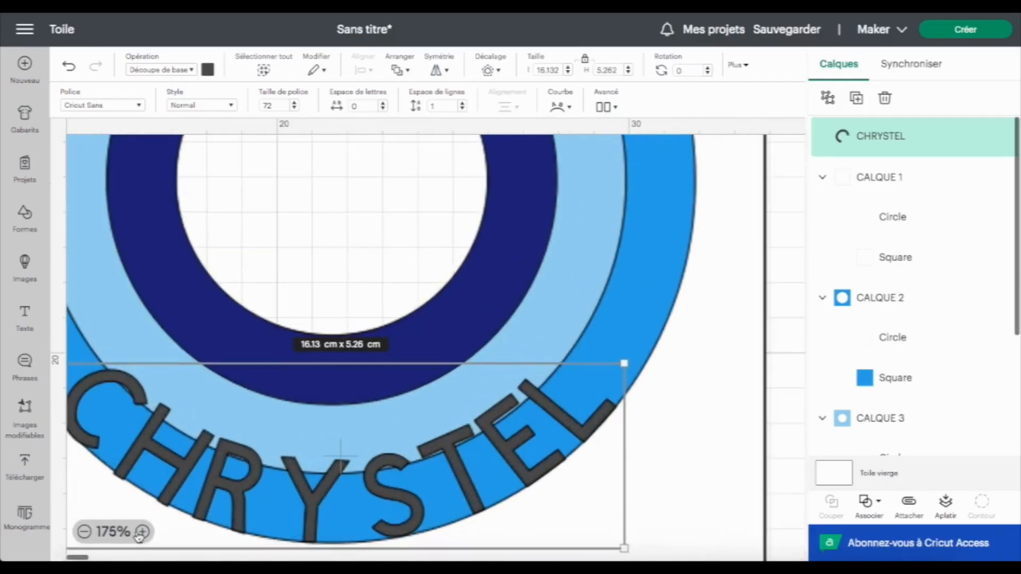
Set the name text's curve diameter to -16.5
{"action": "scroll", "coordinate": [293, 420], "scroll_direction": "down", "scroll_amount": 2}
{"action": "scroll", "coordinate": [293, 420], "scroll_direction": "left", "scroll_amount": 2}
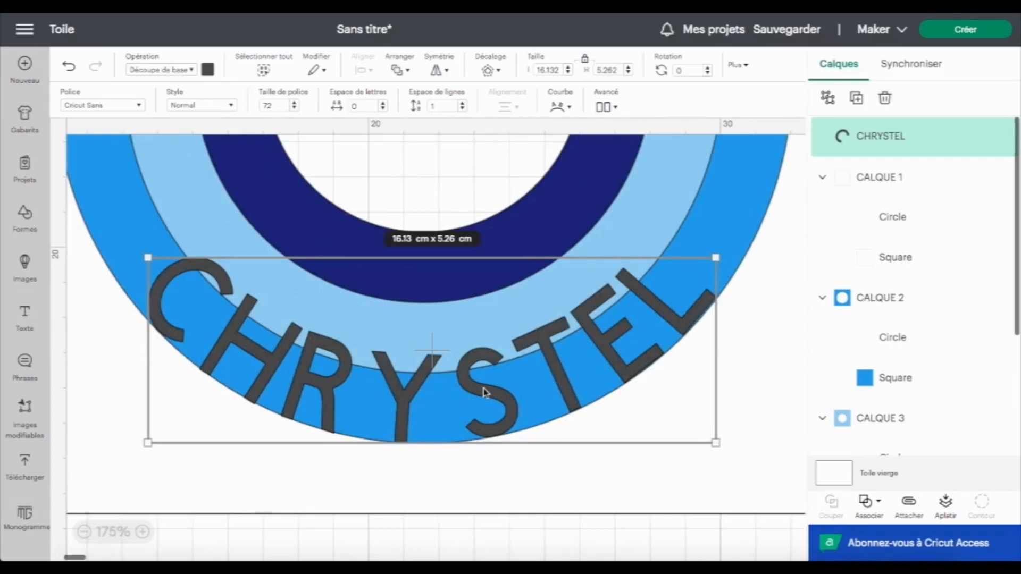
{"action": "left_click", "coordinate": [565, 109]}
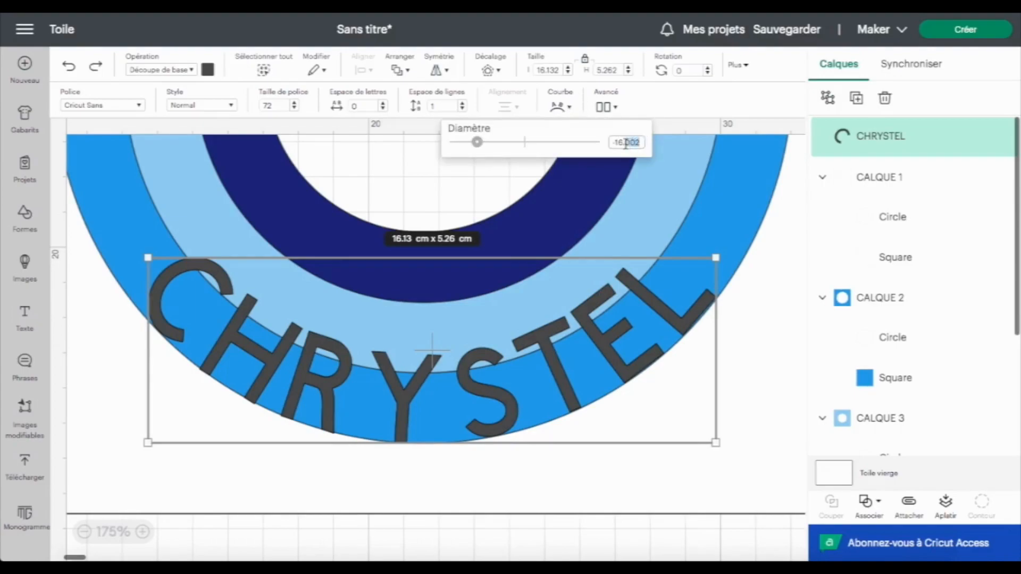
{"action": "type", "text": "-16.5"}
{"action": "key", "text": "Return"}
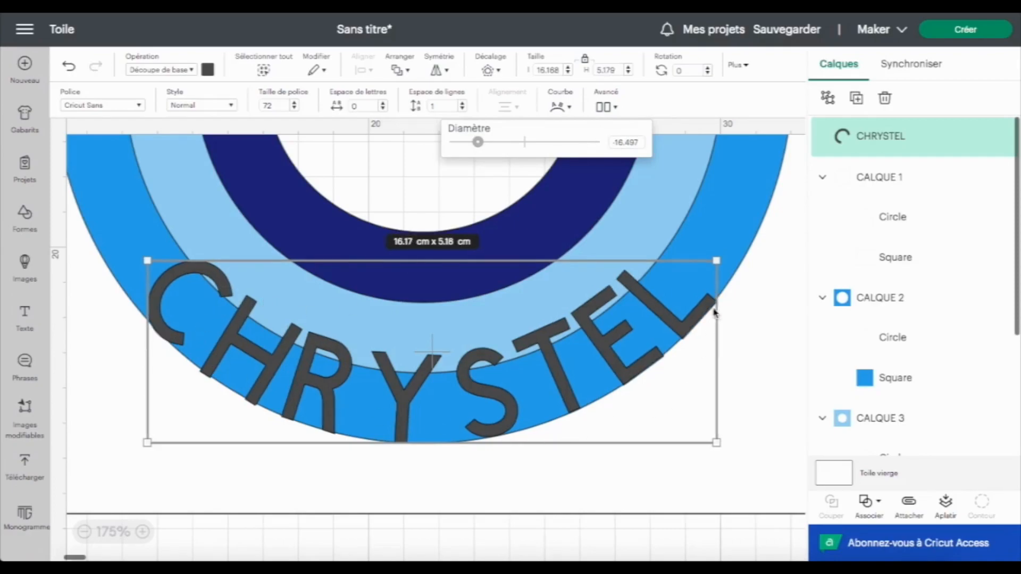
Rotate the curved name text to about 319° and move it along the lower right edge of the circle
{"action": "left_click", "coordinate": [121, 534]}
{"action": "scroll", "coordinate": [397, 508], "scroll_direction": "up", "scroll_amount": 2}
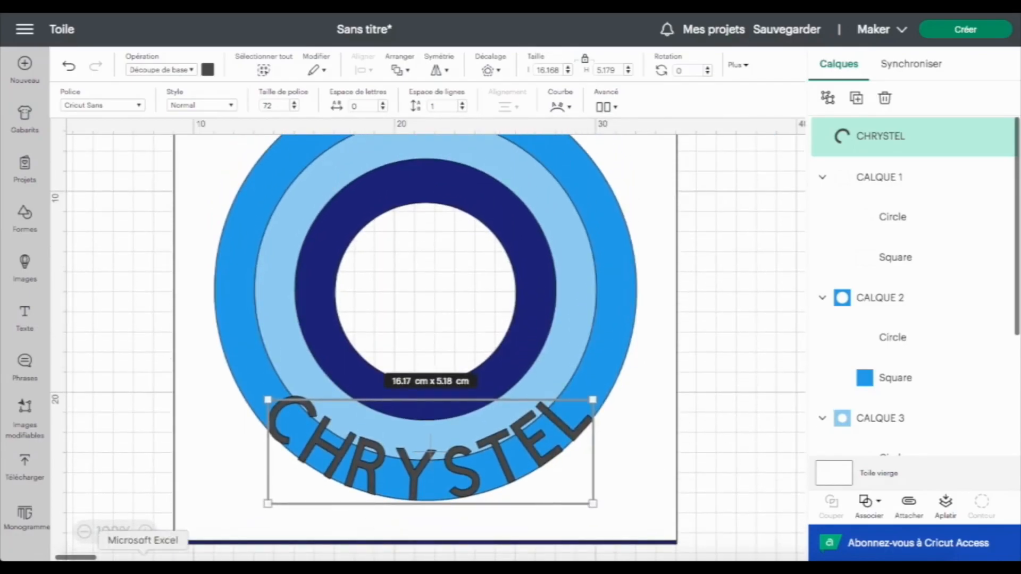
{"action": "left_click", "coordinate": [84, 532]}
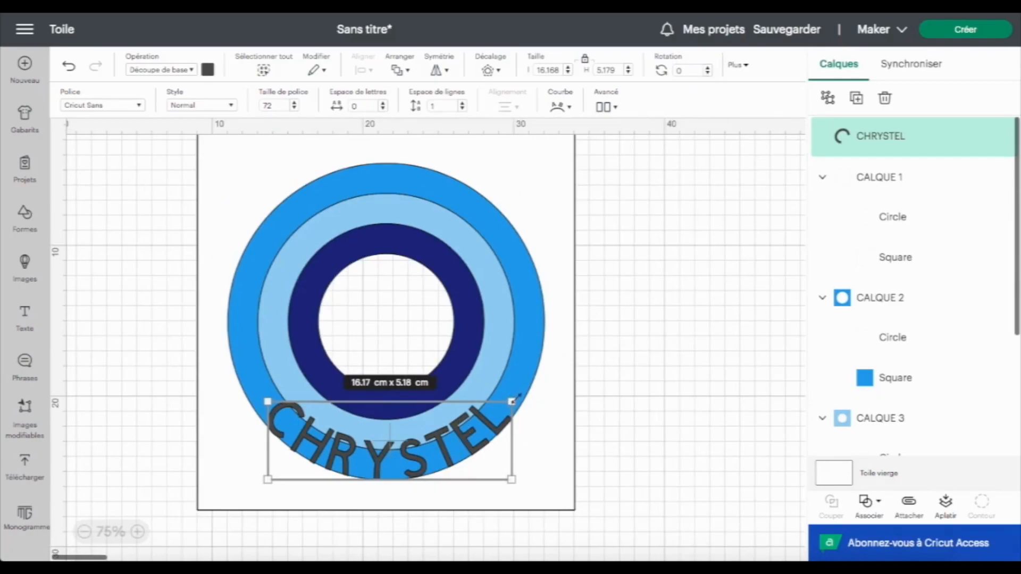
{"action": "left_click_drag", "start_coordinate": [523, 398], "coordinate": [453, 327]}
{"action": "left_click_drag", "start_coordinate": [439, 396], "coordinate": [515, 364]}
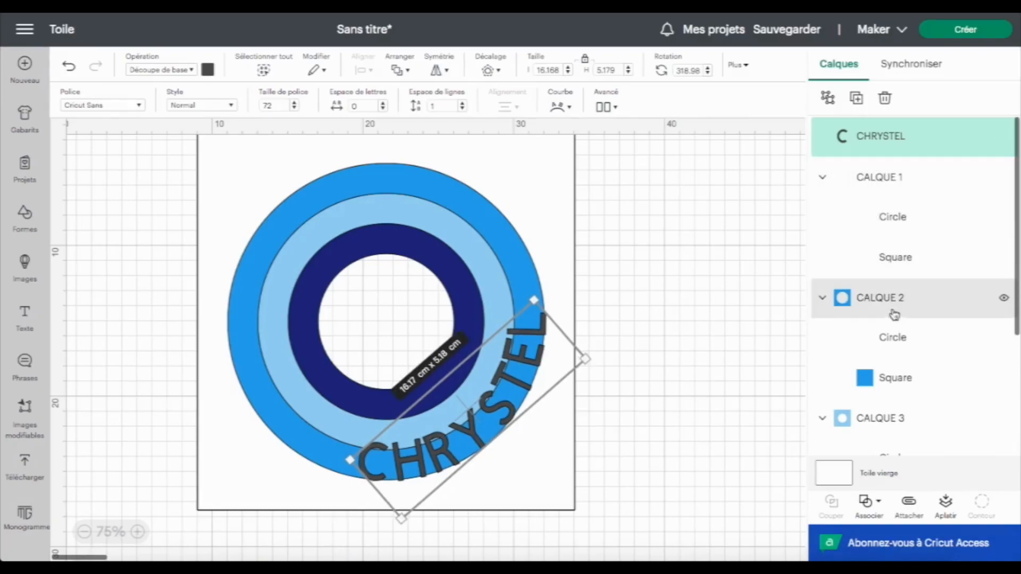
Combine the name text with CALQUE 1 using the Lier operation
{"action": "left_click", "coordinate": [894, 183]}
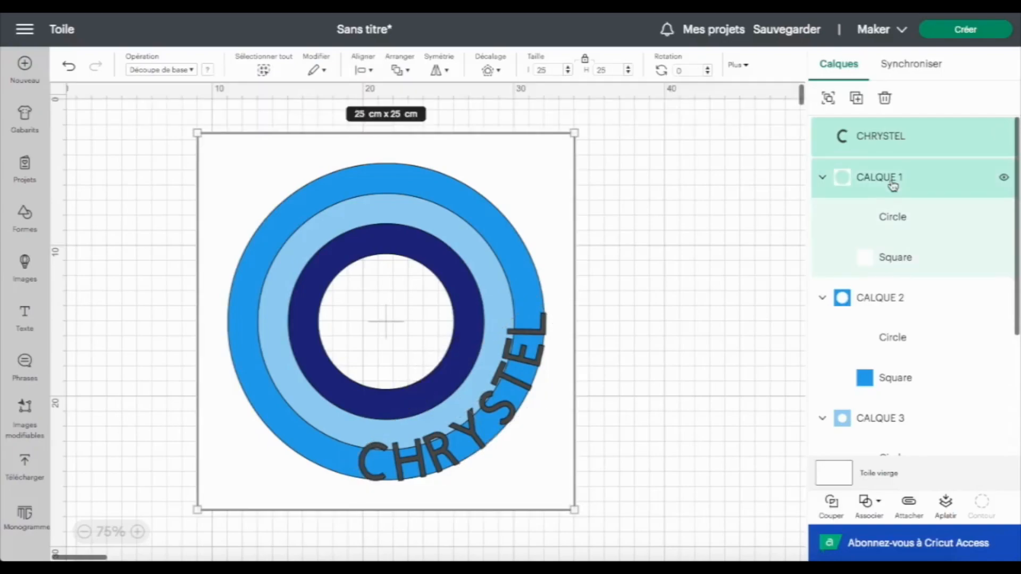
{"action": "left_click", "coordinate": [867, 502]}
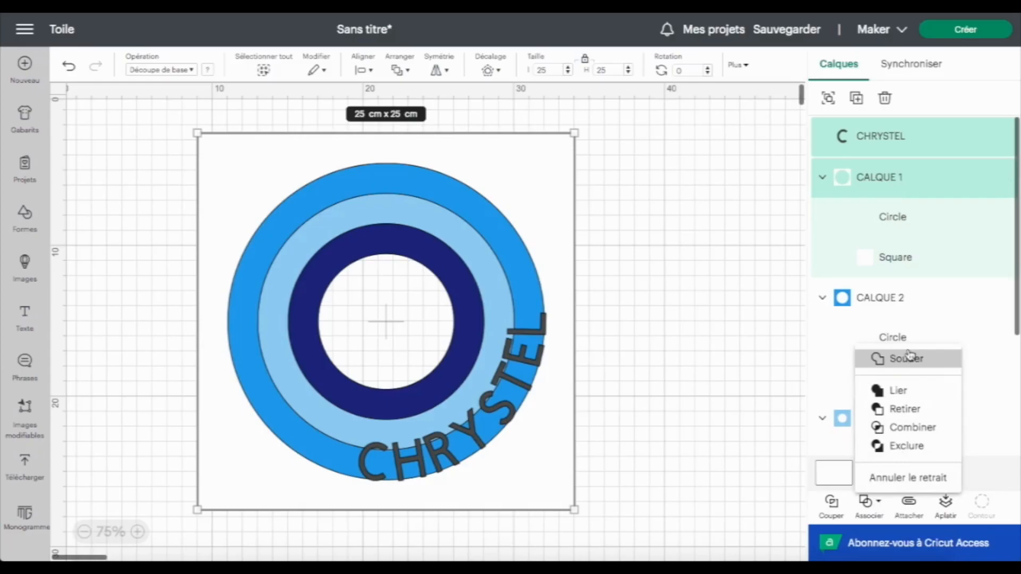
{"action": "left_click", "coordinate": [910, 392]}
{"action": "left_click", "coordinate": [900, 178]}
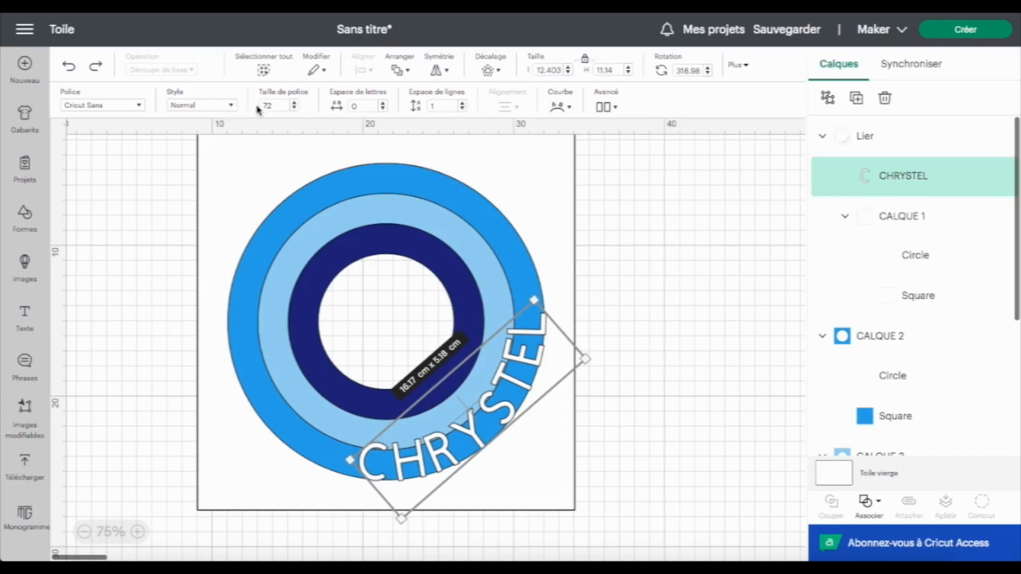
{"action": "left_click", "coordinate": [383, 109]}
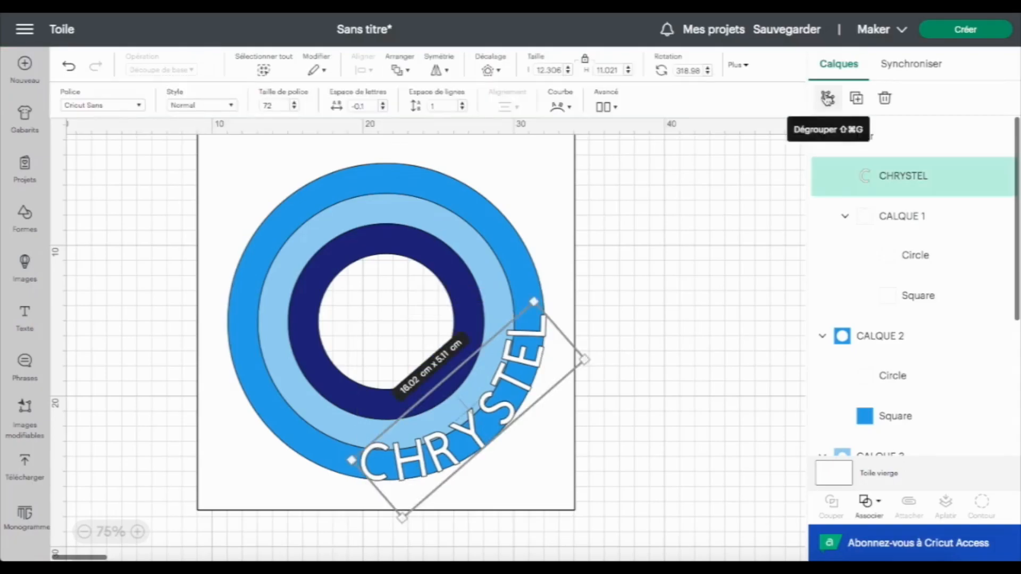
Select the L, E, T and S letter cut-outs inside the combined group and nudge them slightly down
{"action": "left_click", "coordinate": [828, 99]}
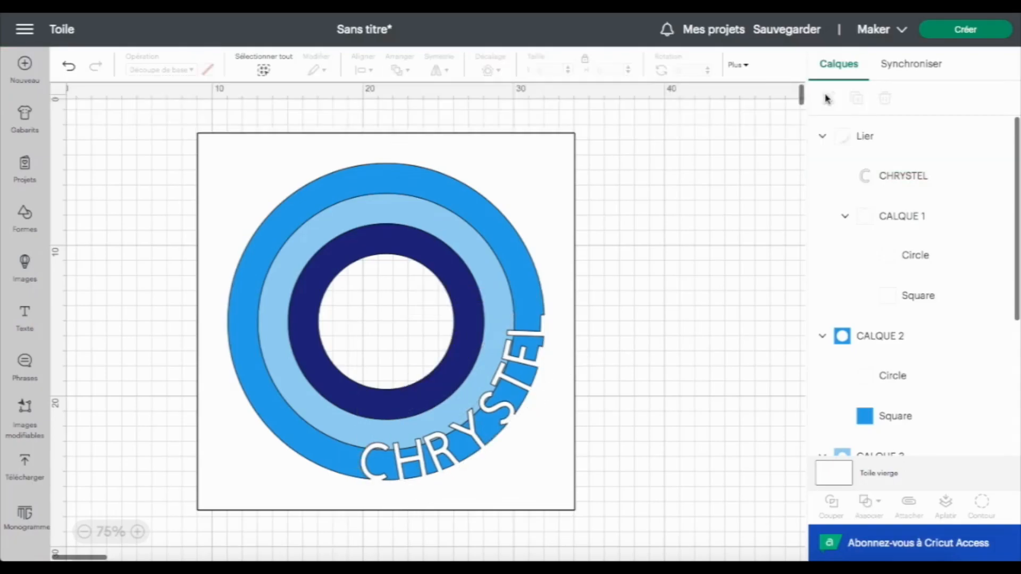
{"action": "left_click", "coordinate": [775, 191]}
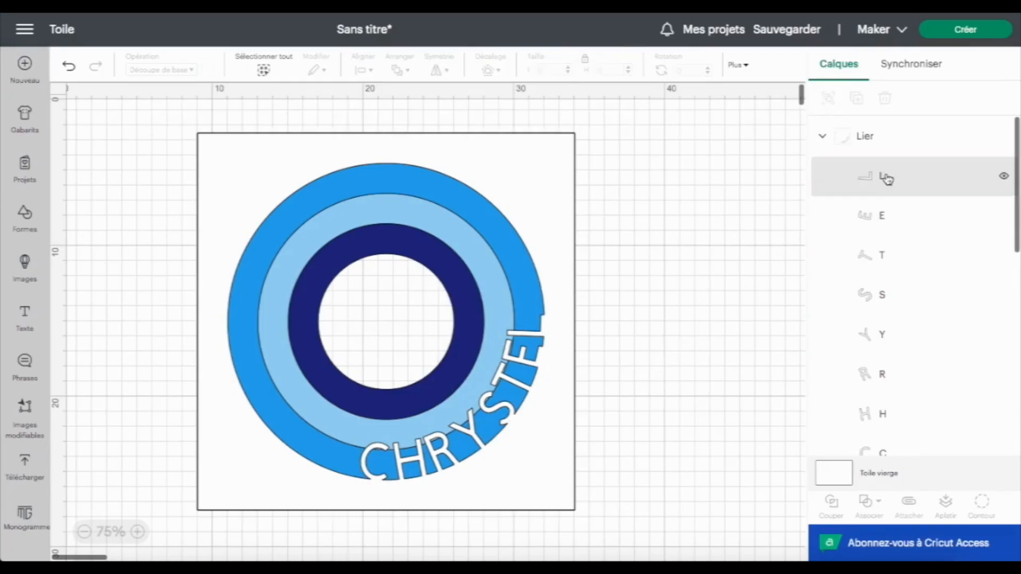
{"action": "left_click", "coordinate": [887, 287]}
{"action": "left_click", "coordinate": [886, 223], "text": "shift"}
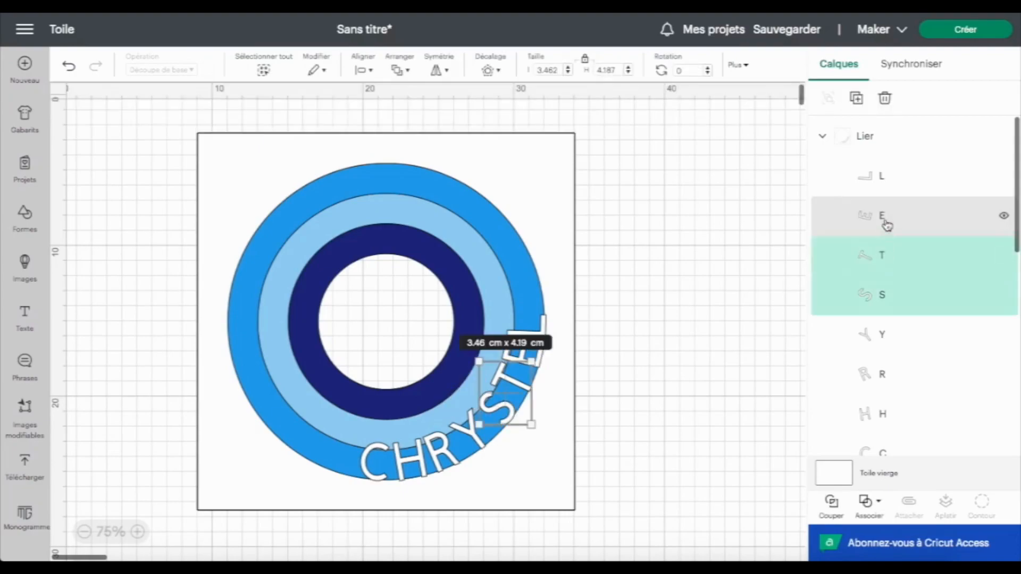
{"action": "left_click", "coordinate": [888, 178], "text": "shift"}
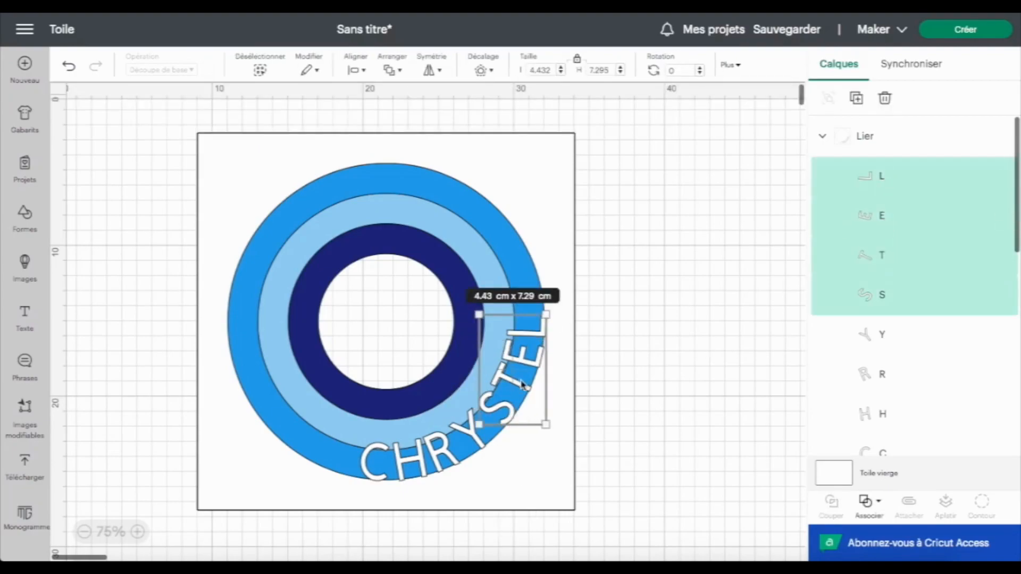
{"action": "left_click_drag", "start_coordinate": [525, 392], "coordinate": [525, 398]}
{"action": "left_click", "coordinate": [634, 437]}
Select the C, H and R letter cut-outs and nudge them slightly
{"action": "scroll", "coordinate": [941, 313], "scroll_direction": "down", "scroll_amount": 3}
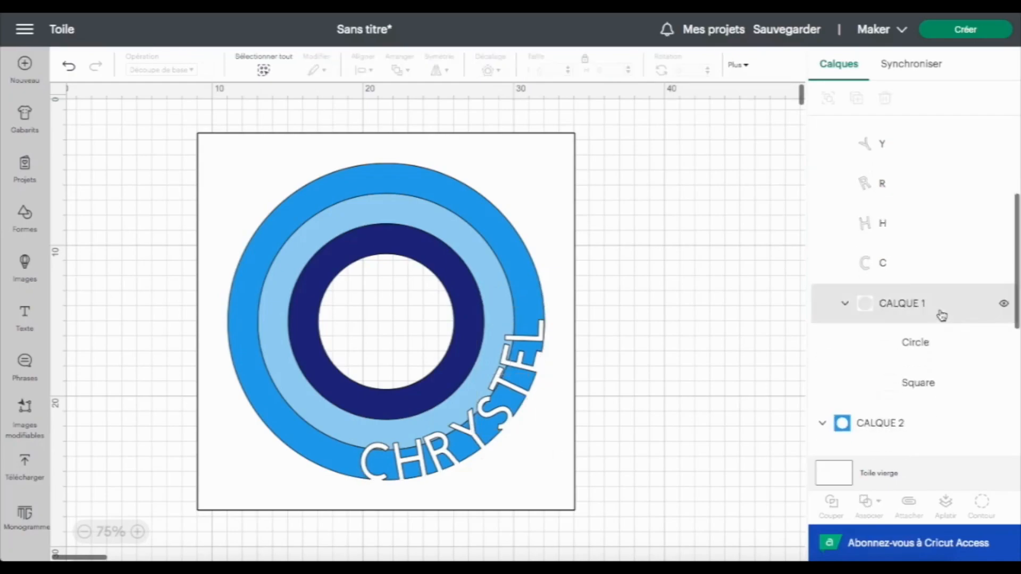
{"action": "left_click", "coordinate": [899, 266]}
{"action": "left_click", "coordinate": [894, 229], "text": "shift"}
{"action": "left_click", "coordinate": [899, 203], "text": "shift"}
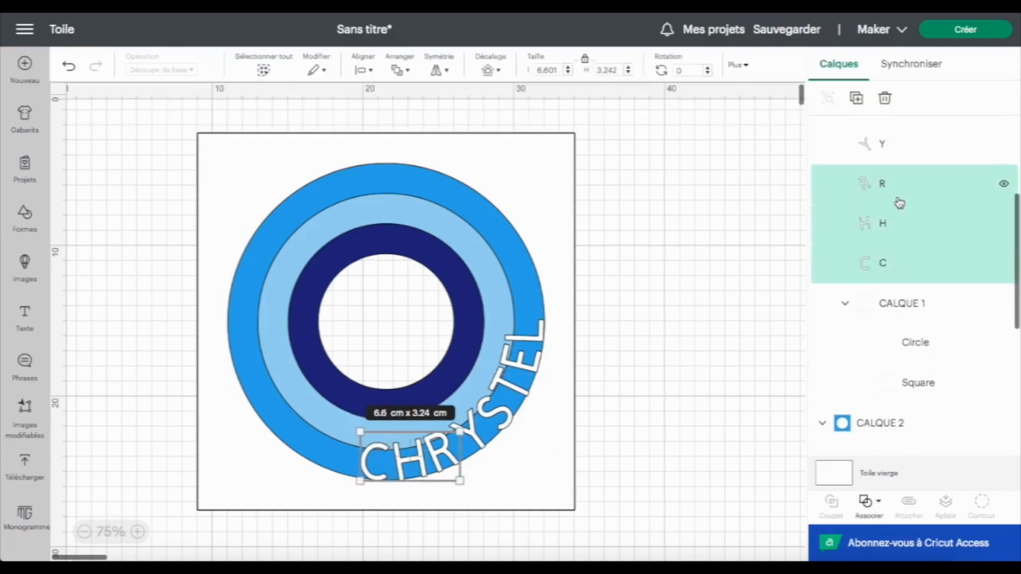
{"action": "left_click_drag", "start_coordinate": [378, 480], "coordinate": [382, 478]}
{"action": "left_click", "coordinate": [526, 518]}
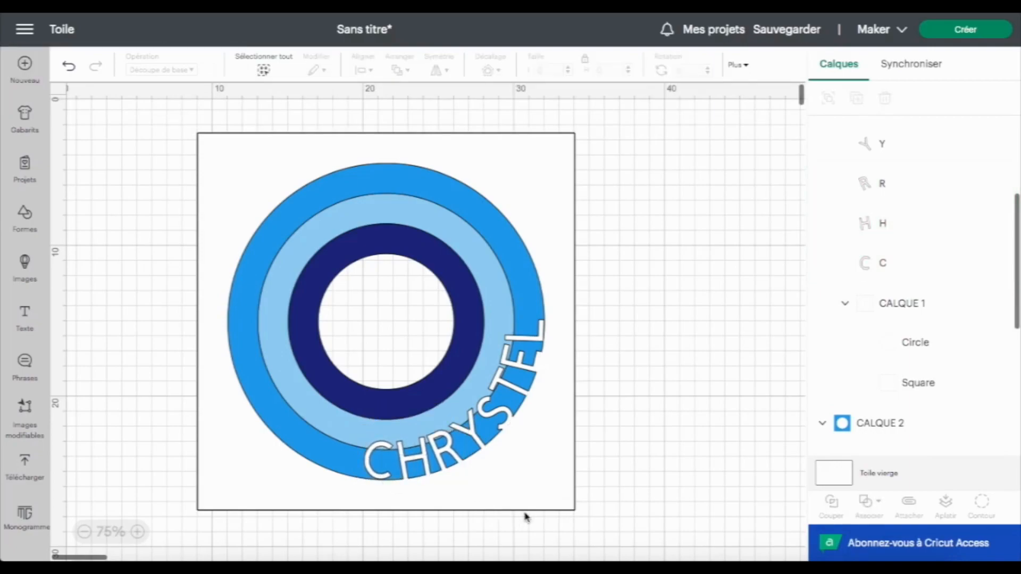
Fine-tune the positions of the C and L letter cut-outs with small nudges
{"action": "left_click", "coordinate": [884, 264]}
{"action": "left_click_drag", "start_coordinate": [374, 479], "coordinate": [375, 479]}
{"action": "left_click", "coordinate": [497, 485]}
{"action": "scroll", "coordinate": [837, 218], "scroll_direction": "up", "scroll_amount": 5}
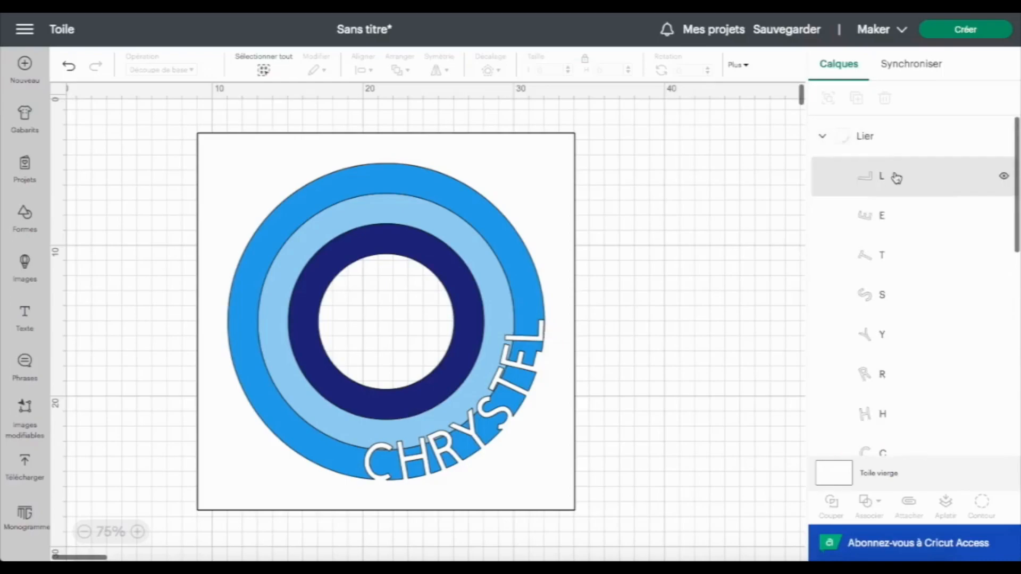
{"action": "left_click", "coordinate": [893, 176]}
{"action": "left_click_drag", "start_coordinate": [538, 339], "coordinate": [538, 339]}
{"action": "left_click", "coordinate": [565, 337]}
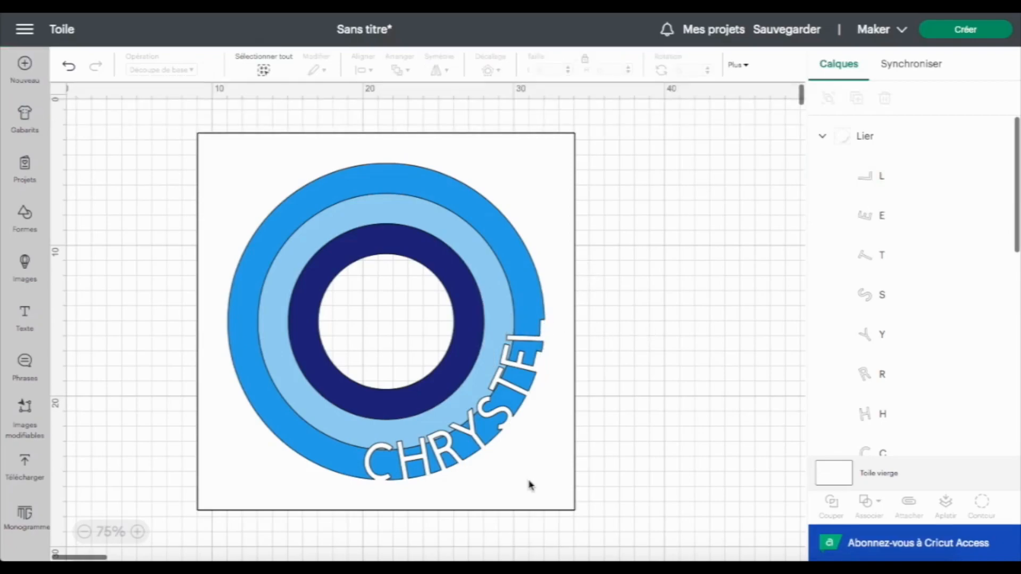
Add a new text box and enter the date
{"action": "left_click", "coordinate": [24, 317]}
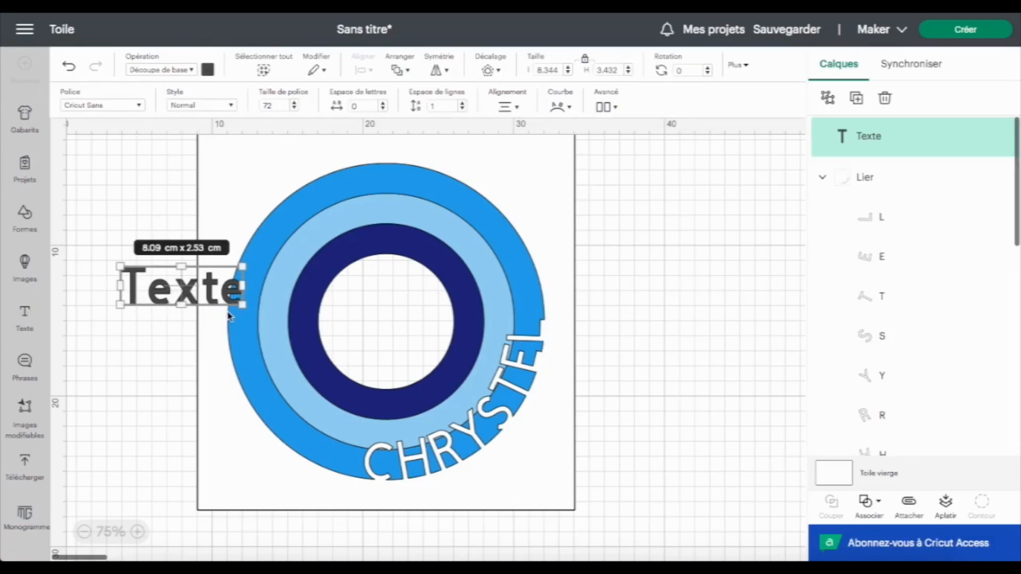
{"action": "double_click", "coordinate": [166, 285]}
{"action": "type", "text": "10"}
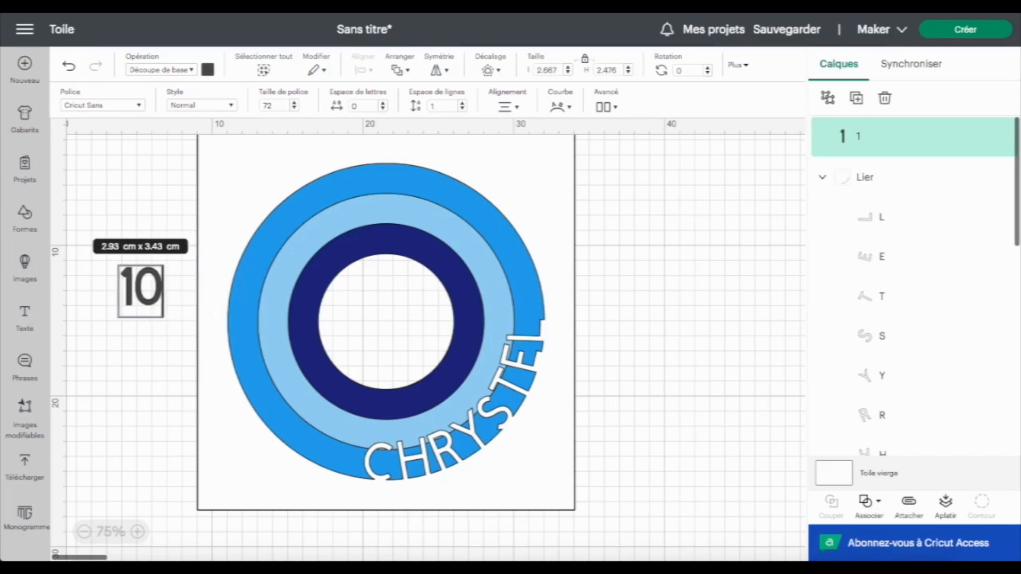
{"action": "type", "text": "/02"}
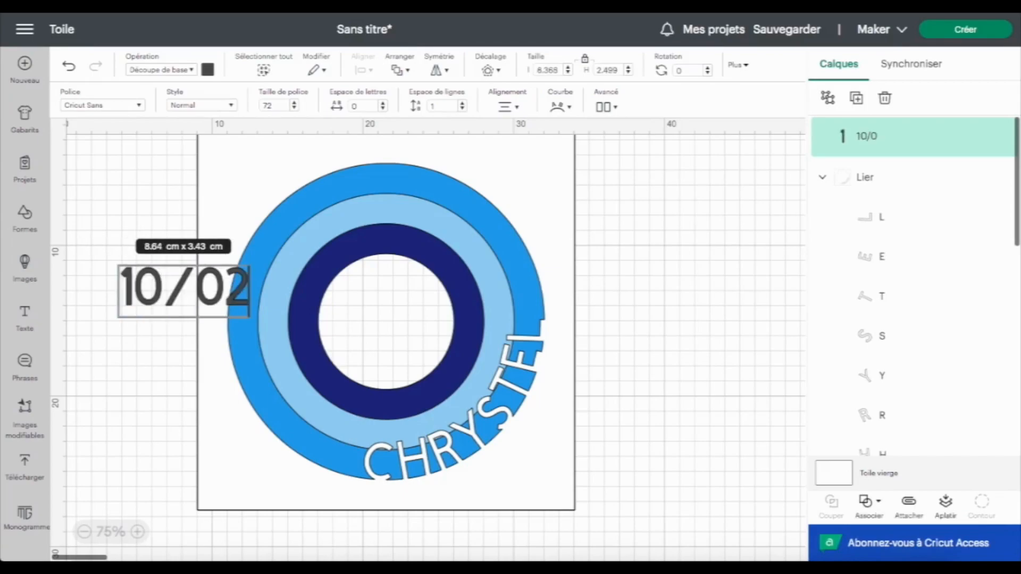
{"action": "type", "text": "/2023"}
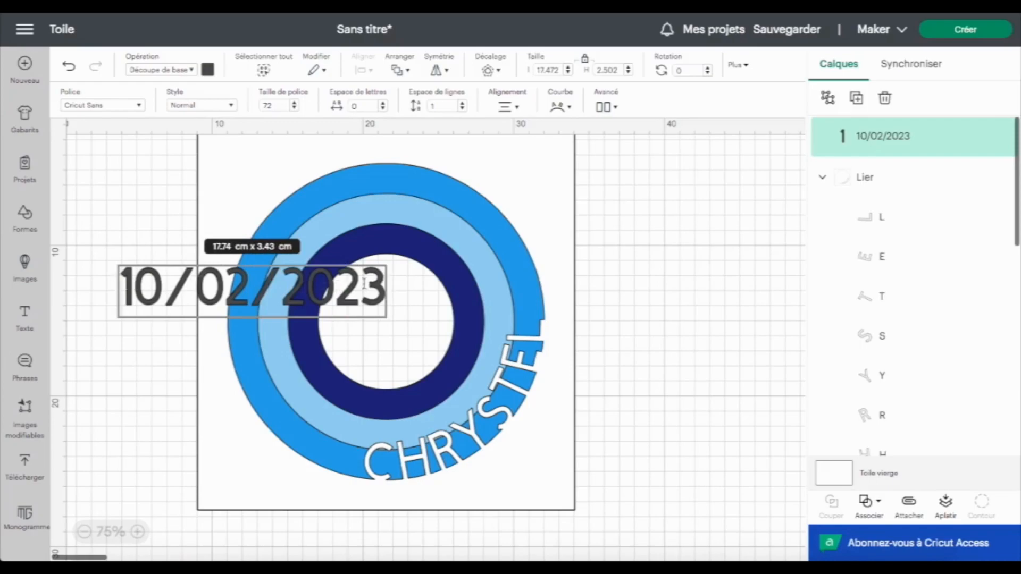
Move the date text over the lower part of the circles
{"action": "left_click", "coordinate": [155, 293]}
{"action": "left_click", "coordinate": [151, 186]}
{"action": "left_click_drag", "start_coordinate": [175, 295], "coordinate": [317, 437]}
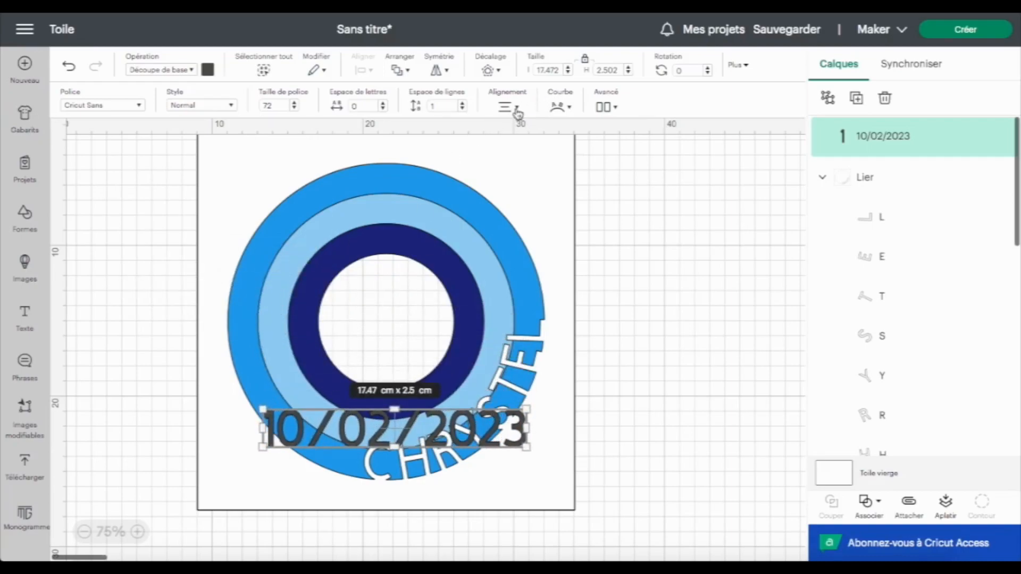
Set the date text's height to 2 cm and shift it to sit centred over the circle
{"action": "left_click_drag", "start_coordinate": [617, 69], "coordinate": [606, 70]}
{"action": "key", "text": "BackSpace"}
{"action": "key", "text": "Return"}
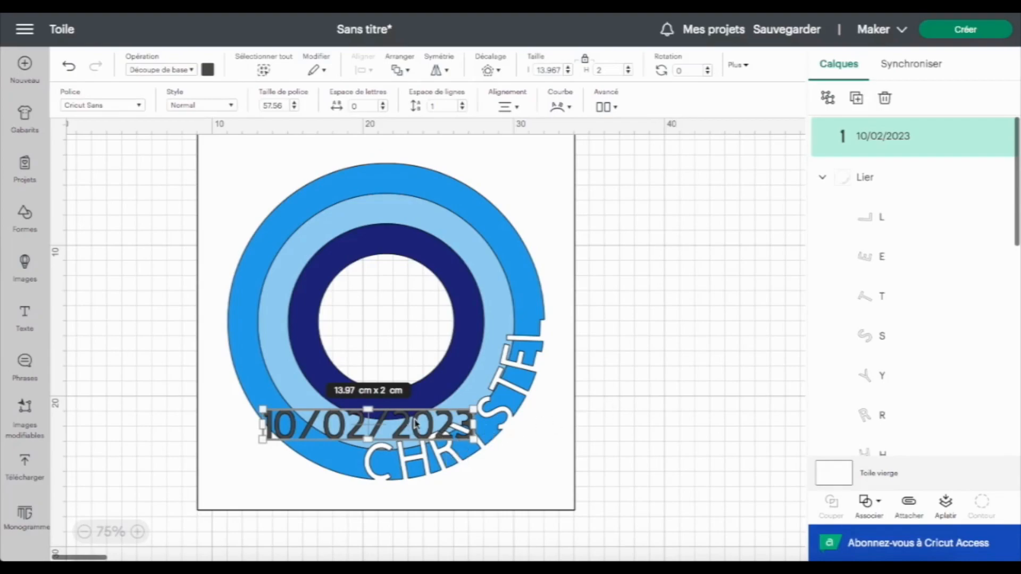
{"action": "left_click_drag", "start_coordinate": [406, 428], "coordinate": [423, 430]}
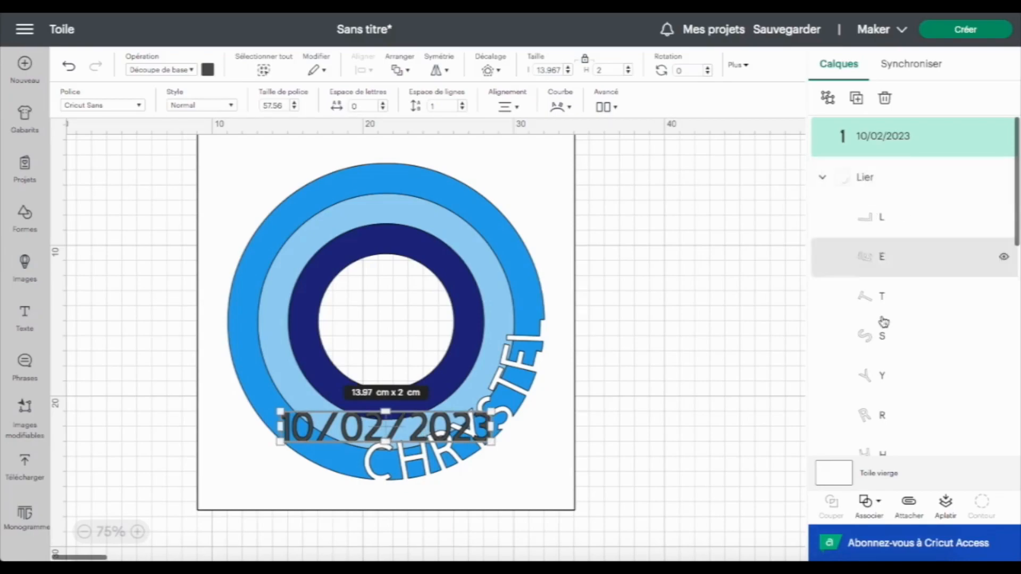
Rename the combined group as CALQUES 1
{"action": "left_click", "coordinate": [865, 178]}
{"action": "double_click", "coordinate": [868, 137]}
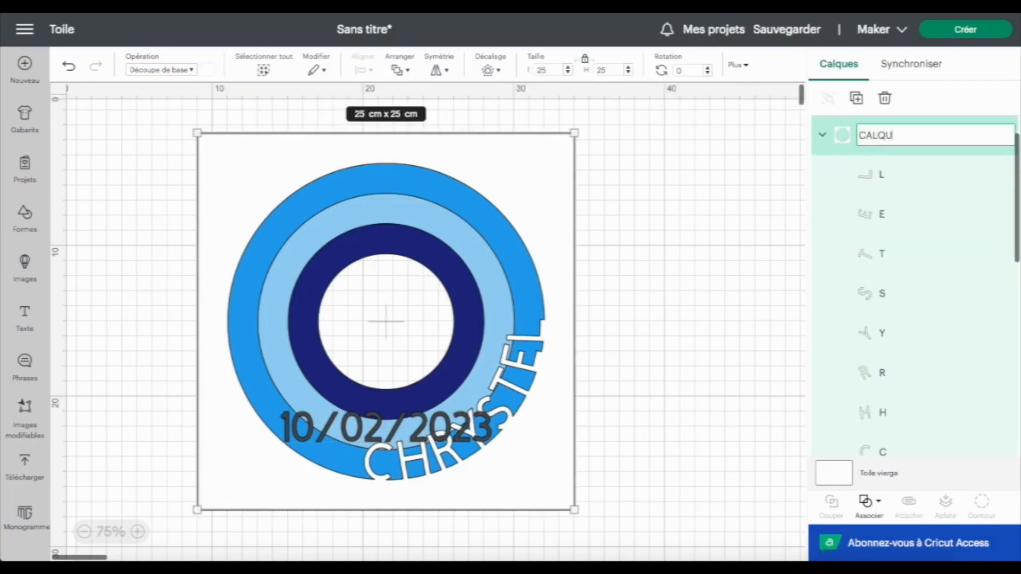
{"action": "key", "text": "Return"}
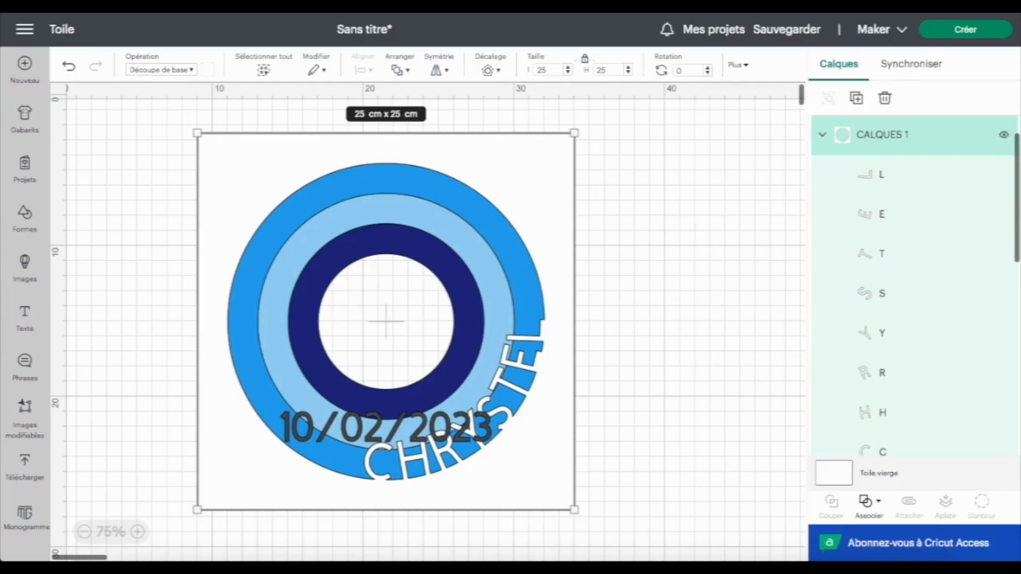
Collapse the CALQUES 1 group and hide it
{"action": "left_click", "coordinate": [824, 136]}
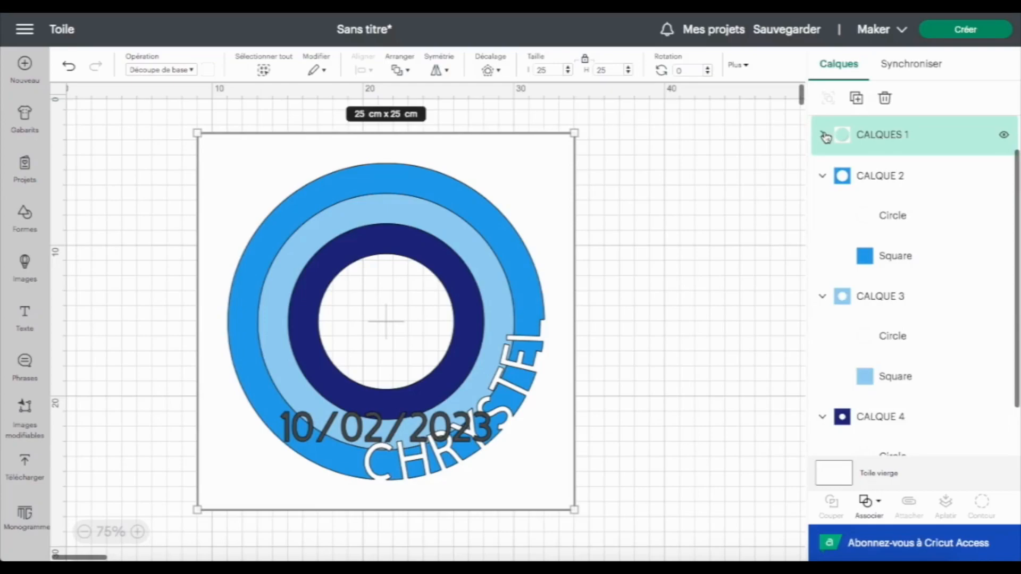
{"action": "left_click", "coordinate": [1004, 137]}
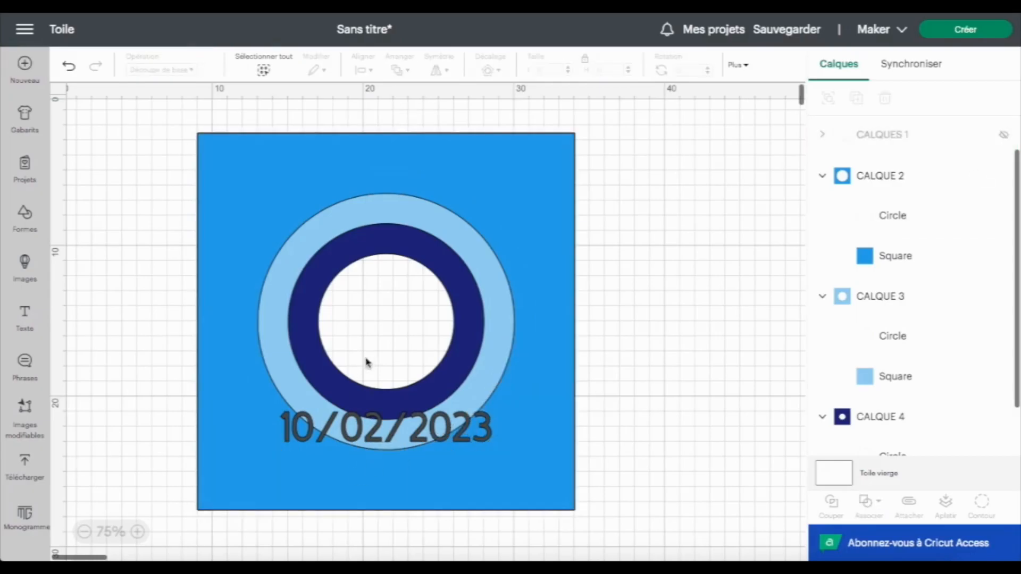
Centre the date text horizontally on CALQUE 2's circle
{"action": "scroll", "coordinate": [905, 187], "scroll_direction": "up", "scroll_amount": 1}
{"action": "left_click", "coordinate": [902, 142]}
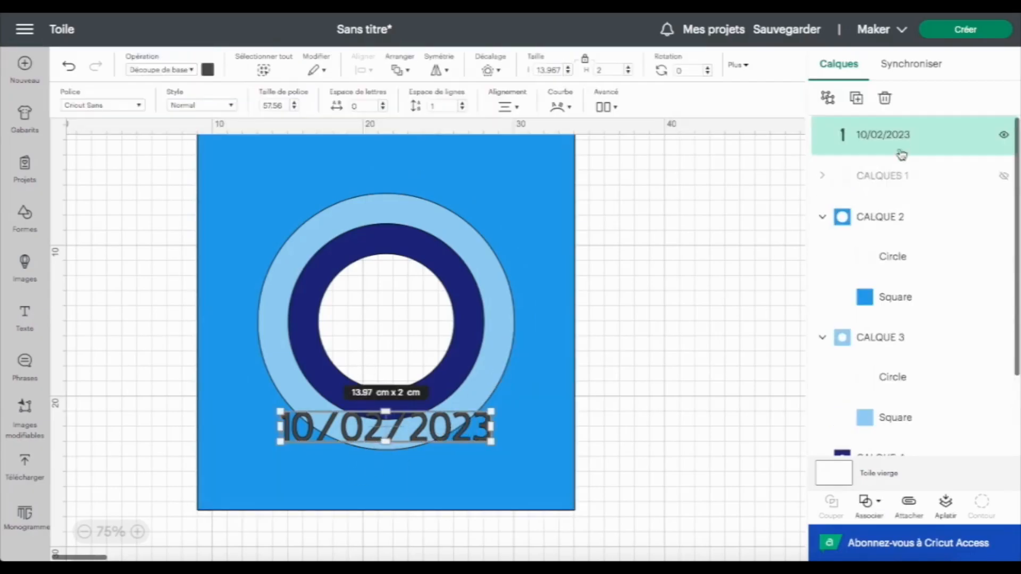
{"action": "left_click", "coordinate": [910, 267]}
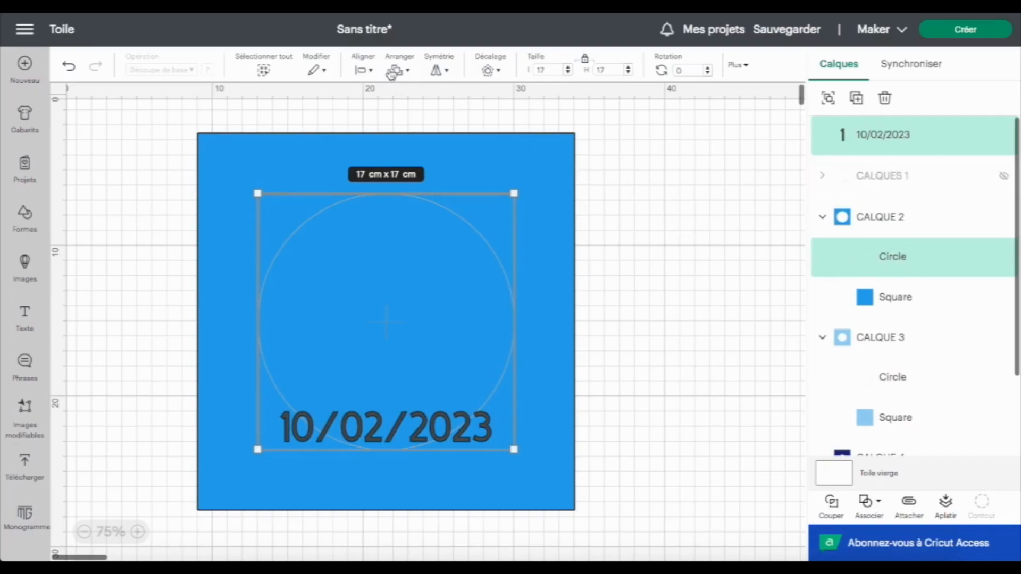
{"action": "left_click", "coordinate": [373, 73]}
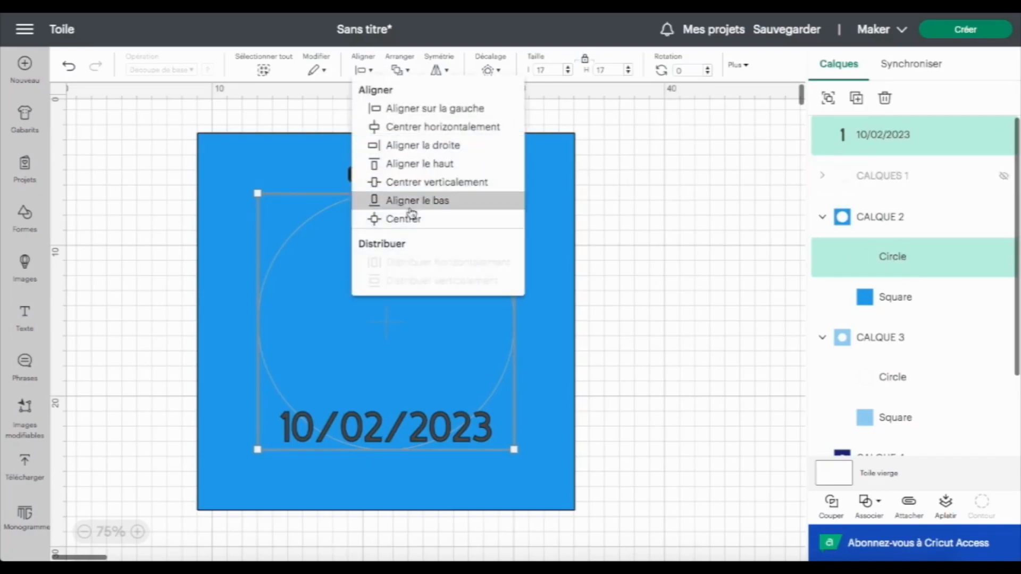
{"action": "left_click", "coordinate": [426, 133]}
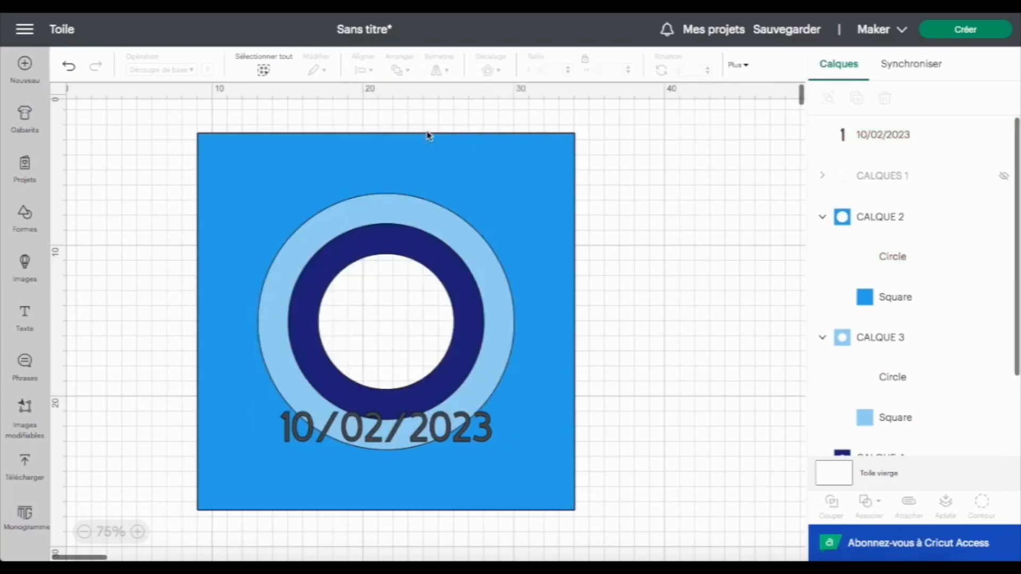
{"action": "left_click", "coordinate": [936, 137]}
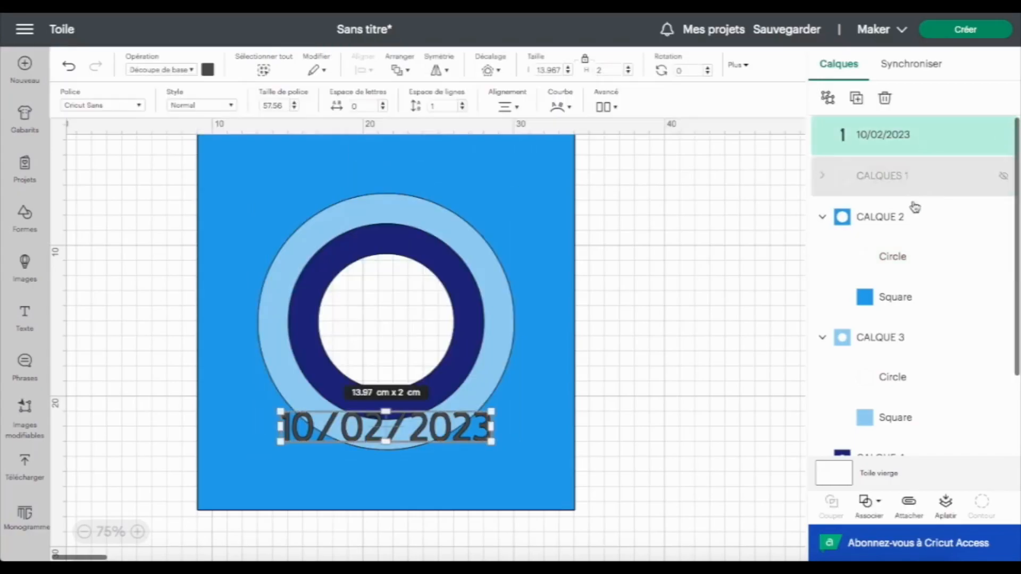
Align the date text to the bottom of CALQUE 2's circle
{"action": "left_click", "coordinate": [910, 256], "text": "shift"}
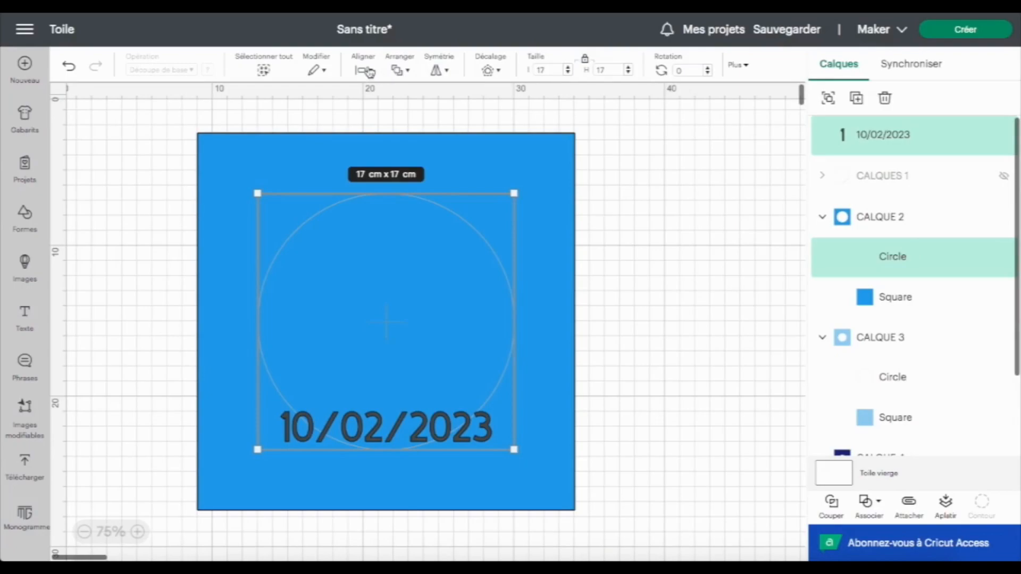
{"action": "left_click", "coordinate": [366, 70]}
{"action": "left_click", "coordinate": [397, 206]}
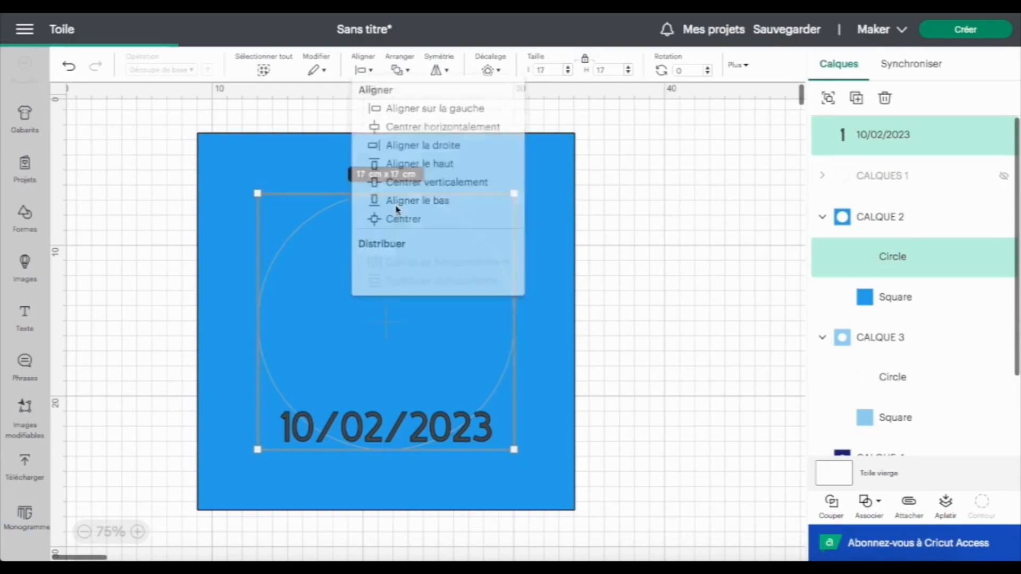
{"action": "left_click", "coordinate": [465, 447]}
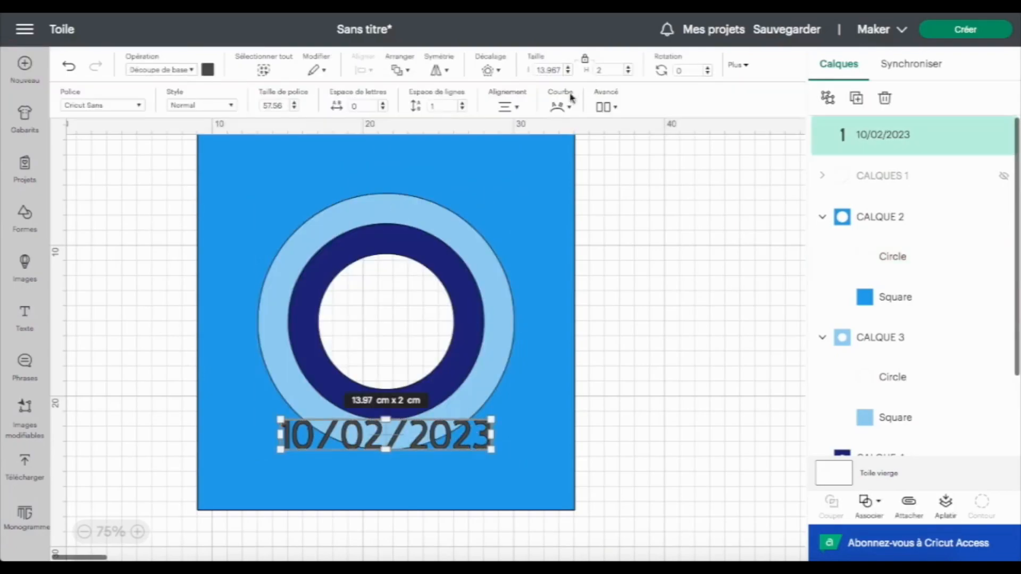
Curve the date text downward so it follows the lower edge of the circle
{"action": "left_click", "coordinate": [566, 109]}
{"action": "left_click_drag", "start_coordinate": [526, 148], "coordinate": [479, 134]}
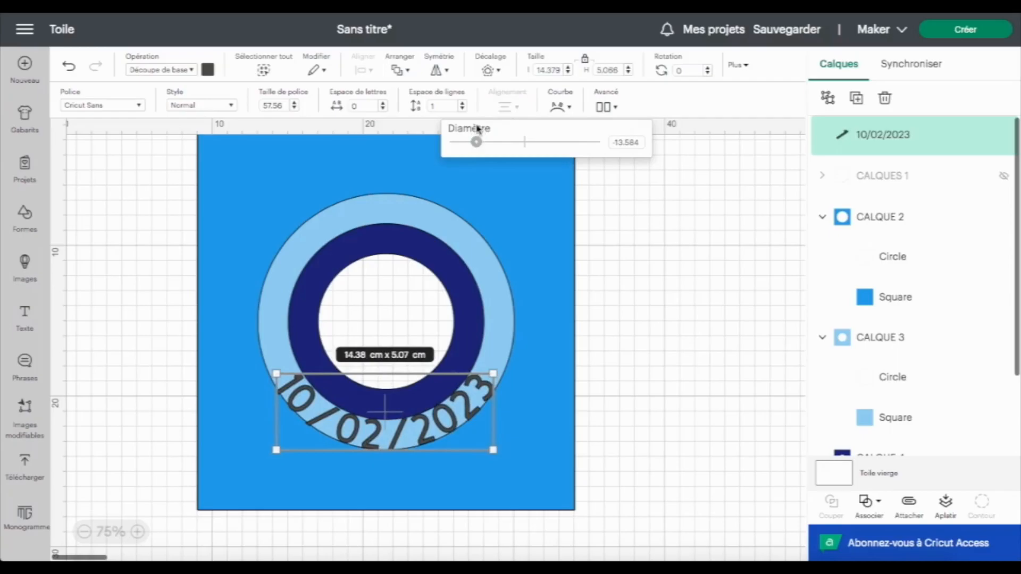
{"action": "left_click", "coordinate": [139, 533]}
{"action": "left_click", "coordinate": [142, 532]}
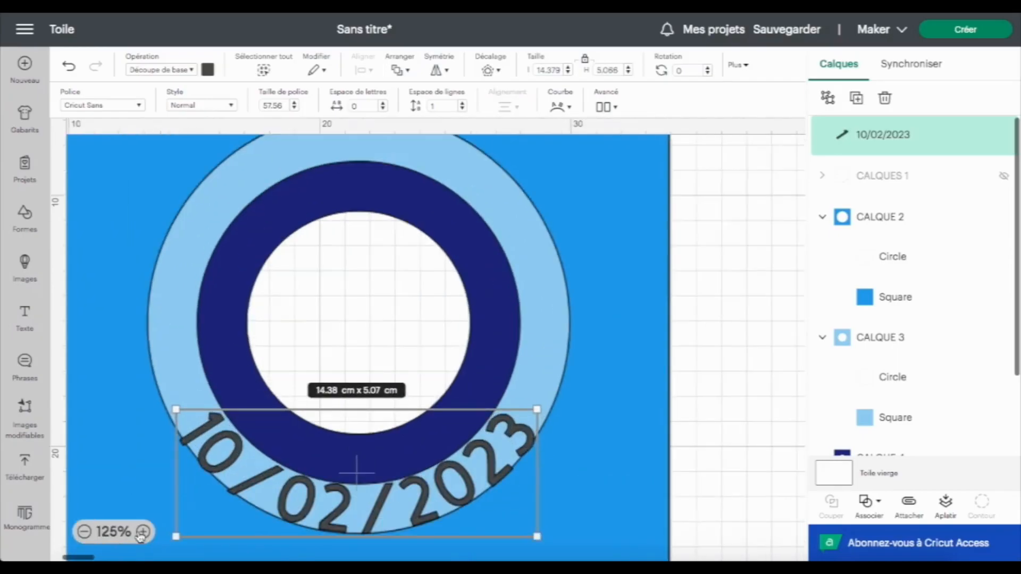
{"action": "left_click", "coordinate": [143, 531]}
{"action": "scroll", "coordinate": [501, 474], "scroll_direction": "down", "scroll_amount": 3}
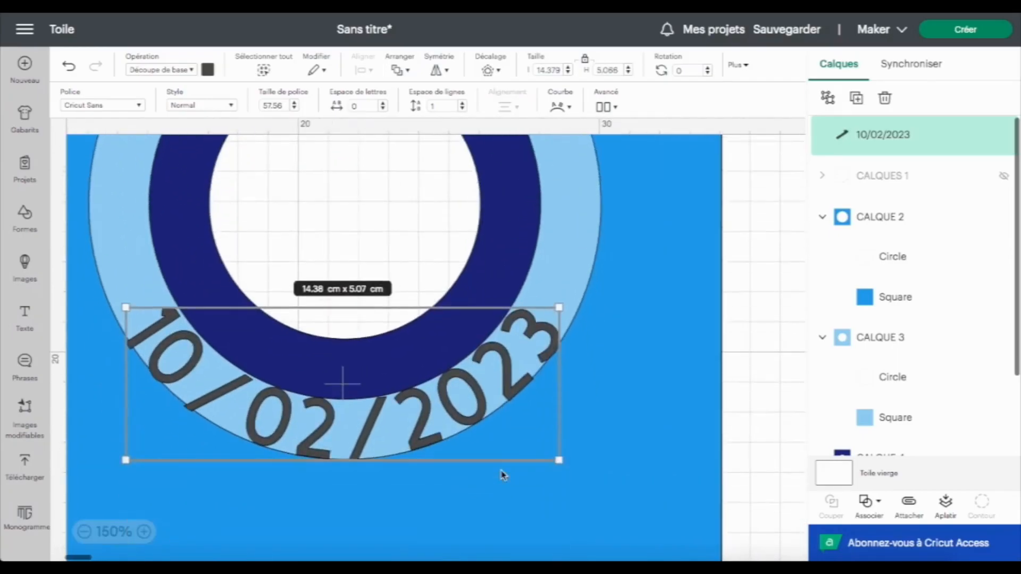
{"action": "scroll", "coordinate": [502, 474], "scroll_direction": "left", "scroll_amount": 3}
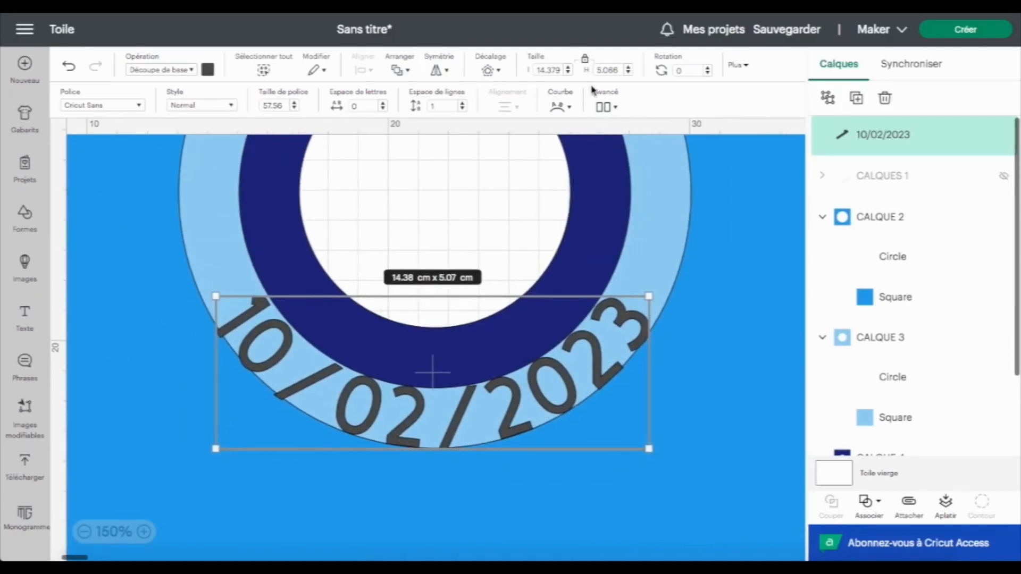
Set the date text's curve diameter to about -13.2
{"action": "left_click", "coordinate": [568, 113]}
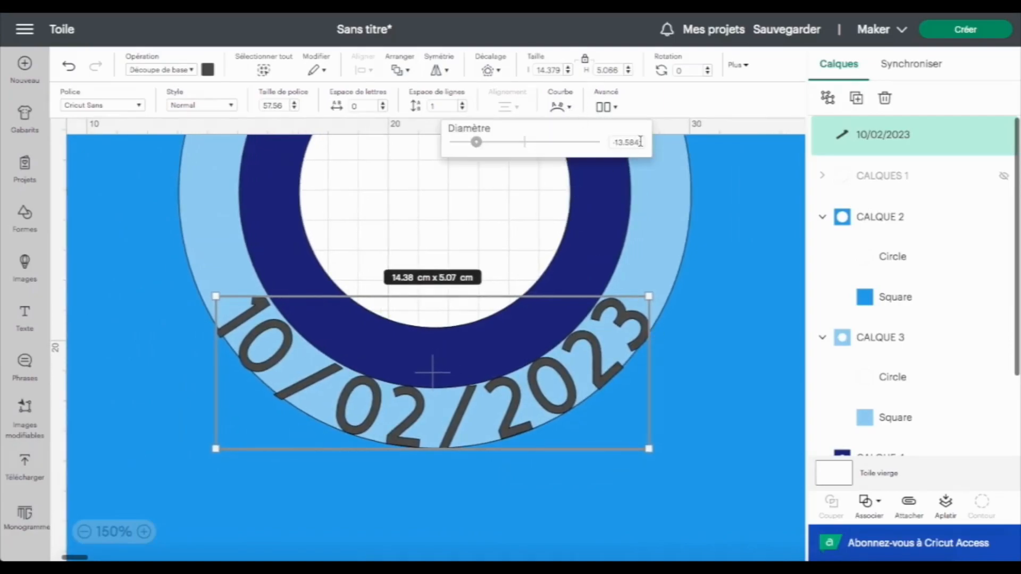
{"action": "left_click", "coordinate": [640, 142]}
{"action": "key", "text": "BackSpace"}
{"action": "key", "text": "BackSpace"}
{"action": "key", "text": "BackSpace"}
{"action": "key", "text": "BackSpace"}
{"action": "key", "text": "Return"}
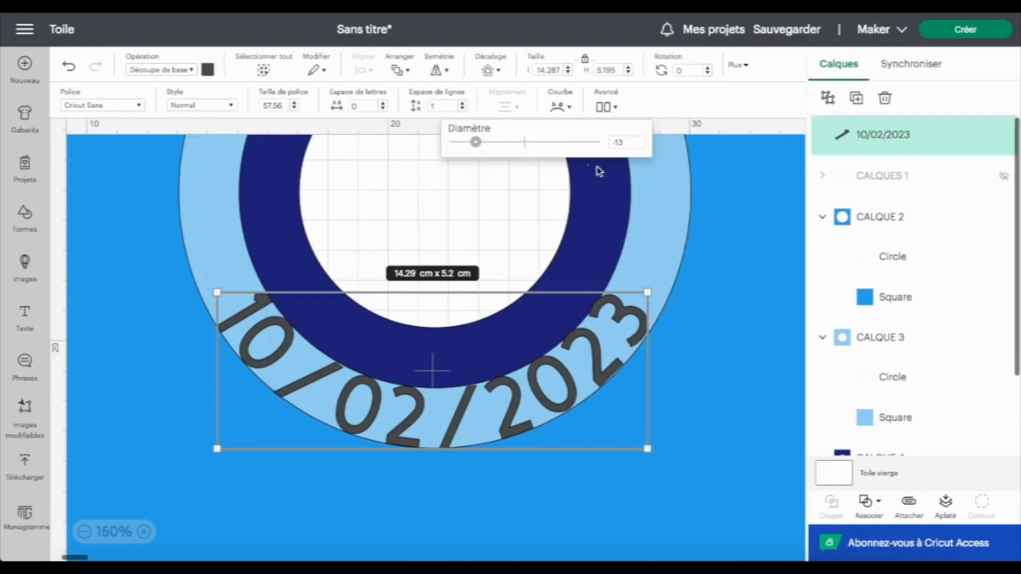
{"action": "left_click", "coordinate": [625, 142]}
{"action": "key", "text": "Return"}
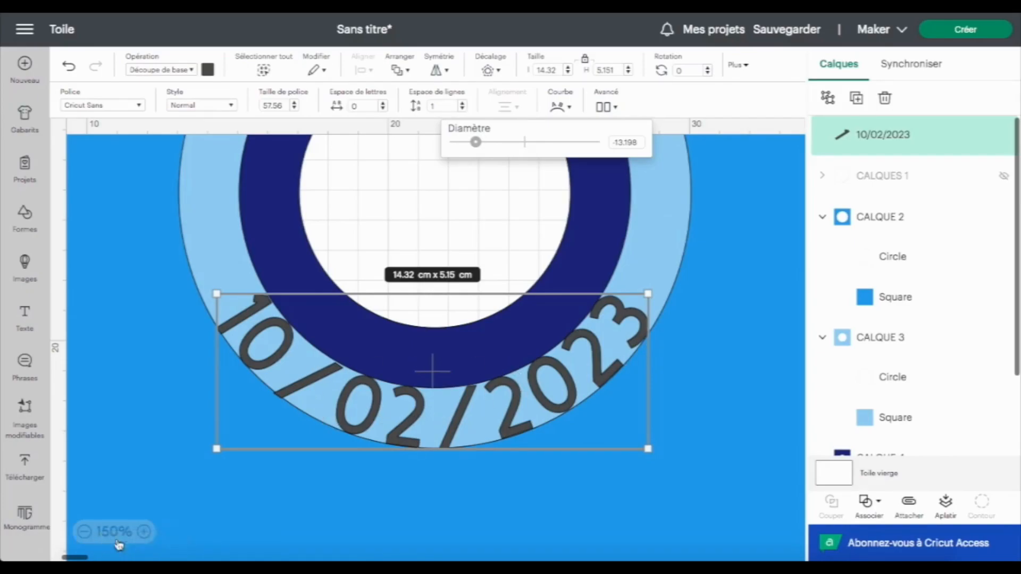
Unhide the CALQUES 1 group
{"action": "left_click", "coordinate": [84, 532]}
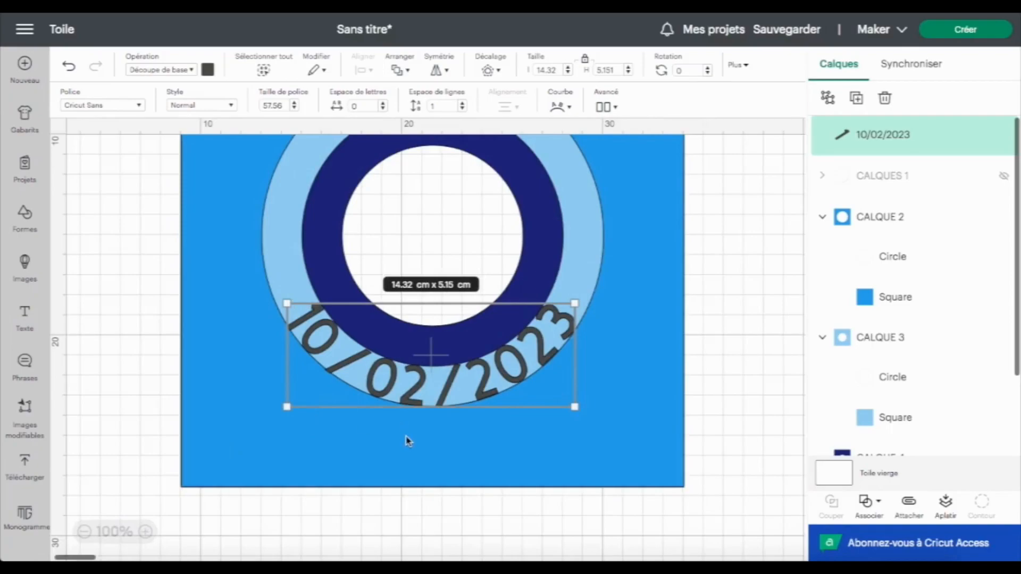
{"action": "left_click", "coordinate": [1004, 177]}
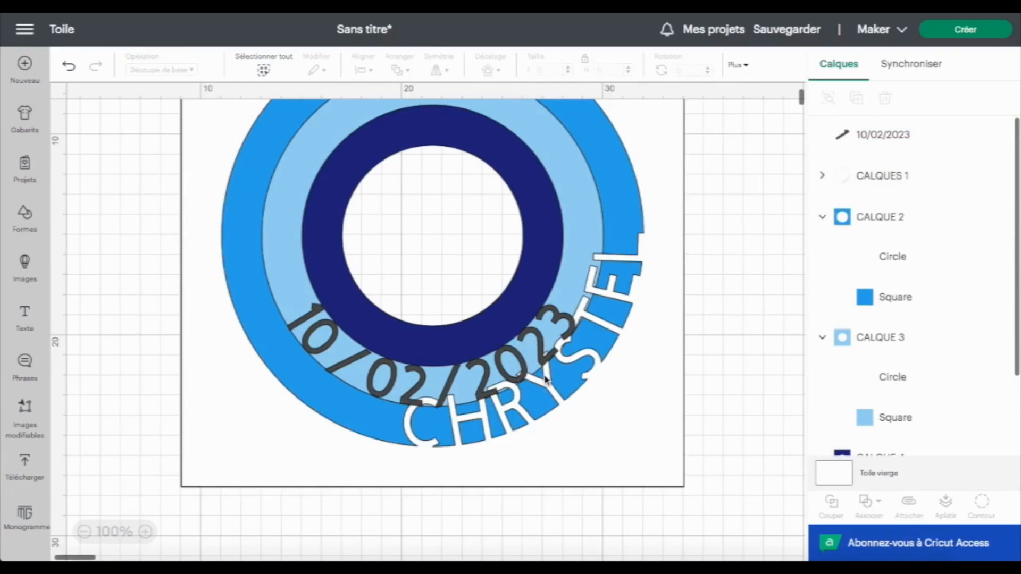
Rotate the date text about 82° and move it along the left side of the ring
{"action": "left_click", "coordinate": [542, 351]}
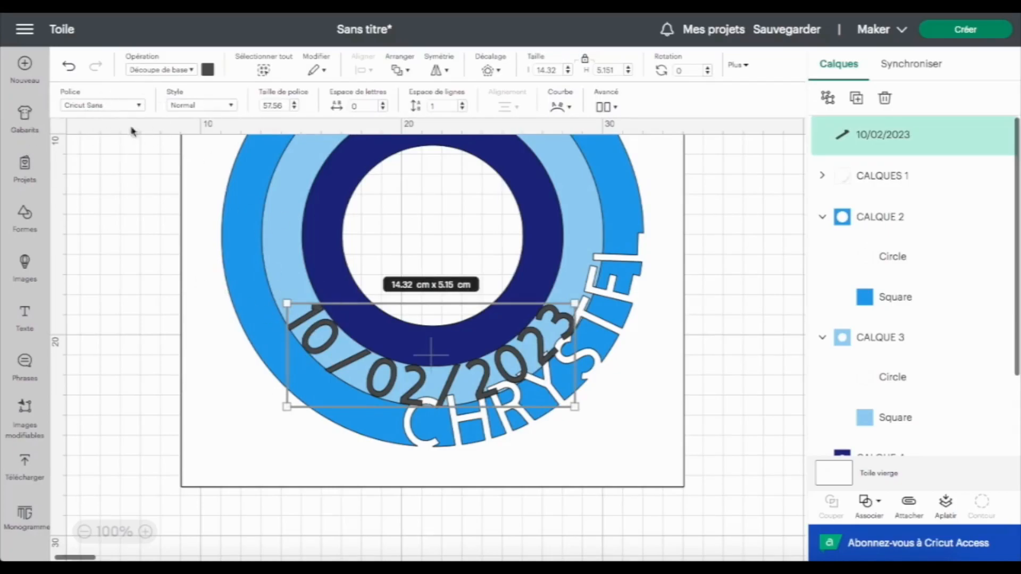
{"action": "scroll", "coordinate": [221, 250], "scroll_direction": "up", "scroll_amount": 2}
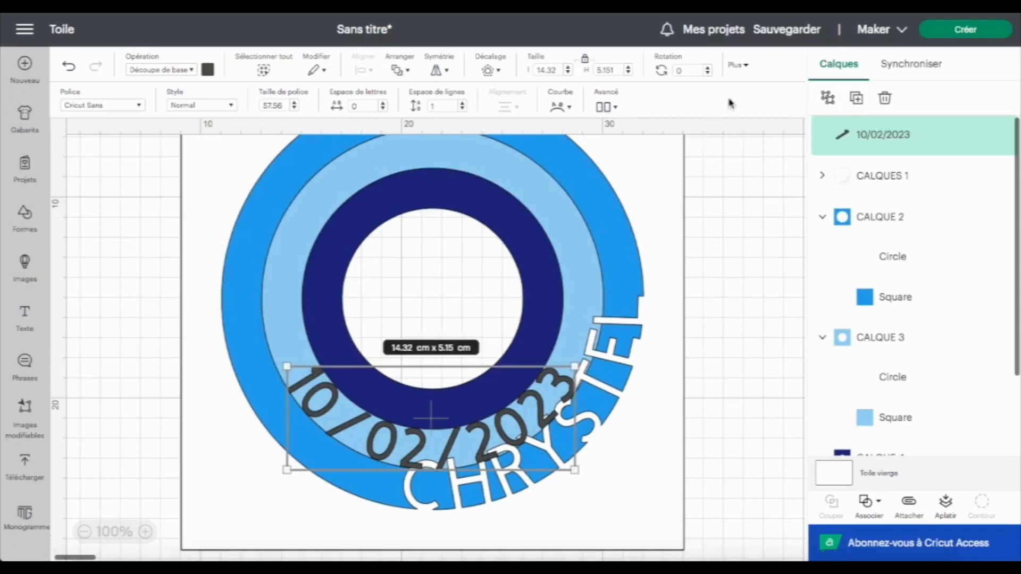
{"action": "left_click_drag", "start_coordinate": [578, 348], "coordinate": [576, 492]}
{"action": "left_click_drag", "start_coordinate": [387, 435], "coordinate": [294, 373]}
{"action": "left_click_drag", "start_coordinate": [467, 437], "coordinate": [453, 469]}
{"action": "left_click_drag", "start_coordinate": [339, 420], "coordinate": [308, 379]}
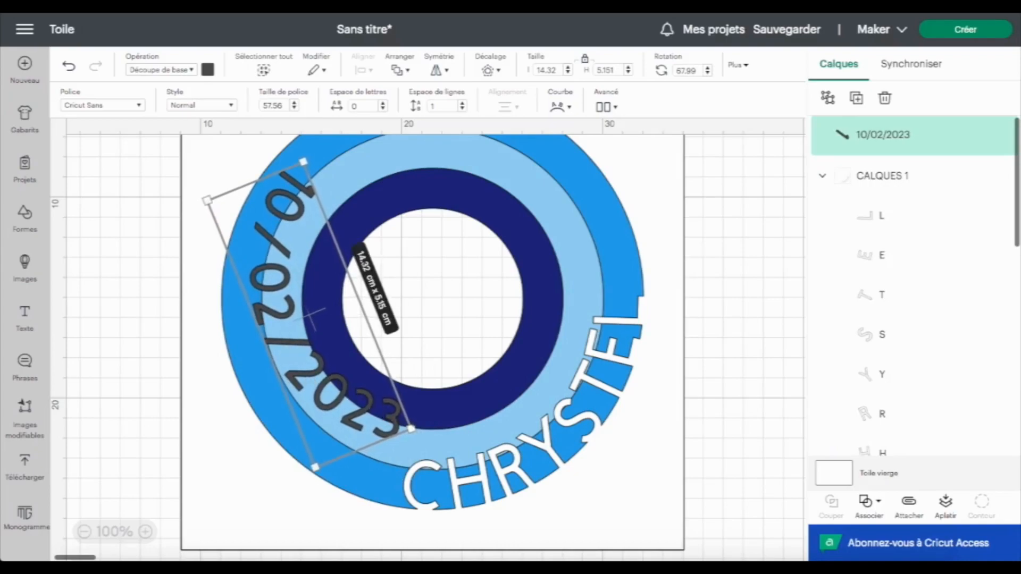
{"action": "left_click_drag", "start_coordinate": [423, 431], "coordinate": [392, 454]}
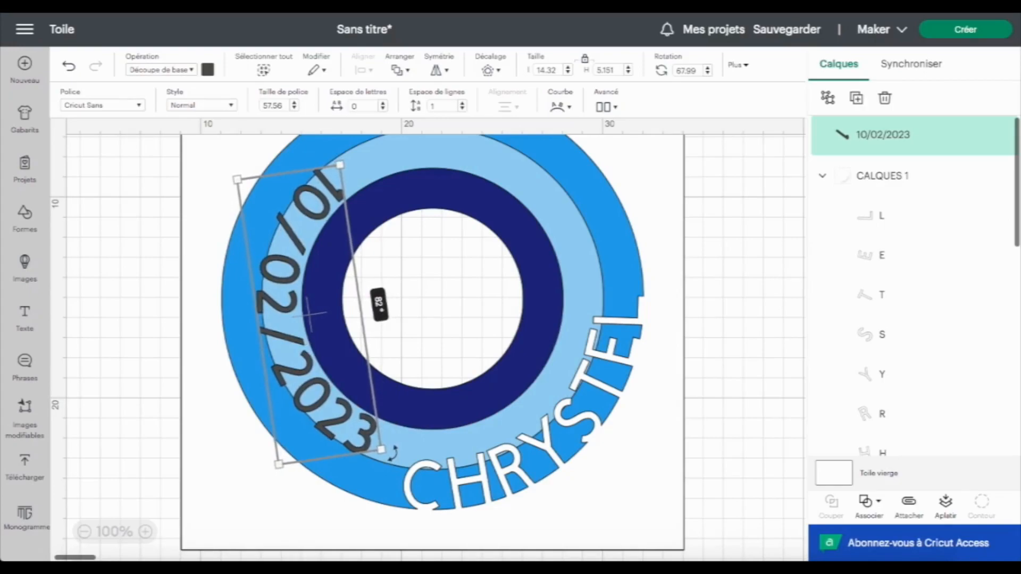
{"action": "left_click_drag", "start_coordinate": [392, 454], "coordinate": [393, 454]}
{"action": "left_click_drag", "start_coordinate": [288, 309], "coordinate": [293, 313]}
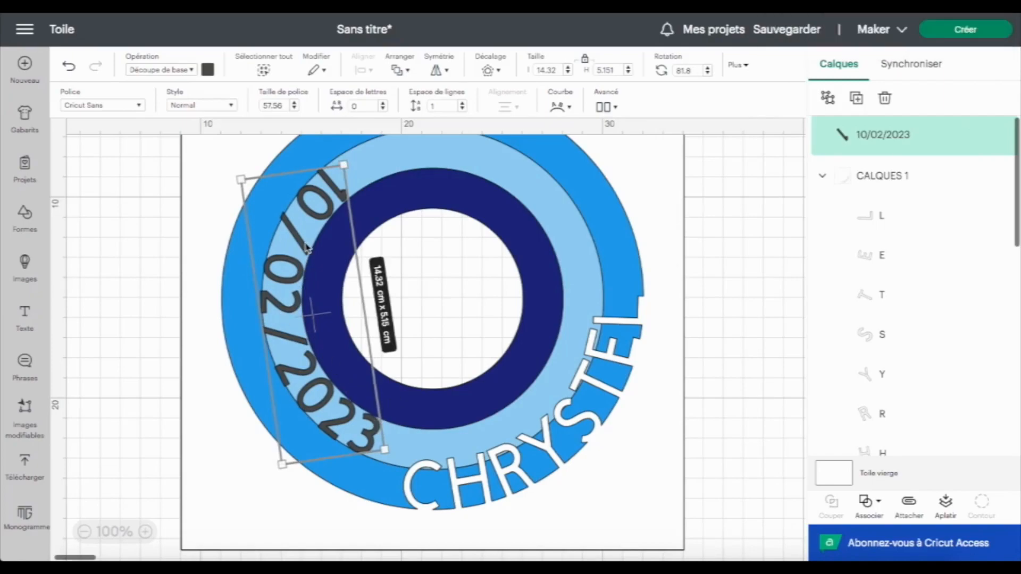
Combine the date text with the CALQUE 2 layer so the date is cut into it
{"action": "left_click", "coordinate": [822, 176]}
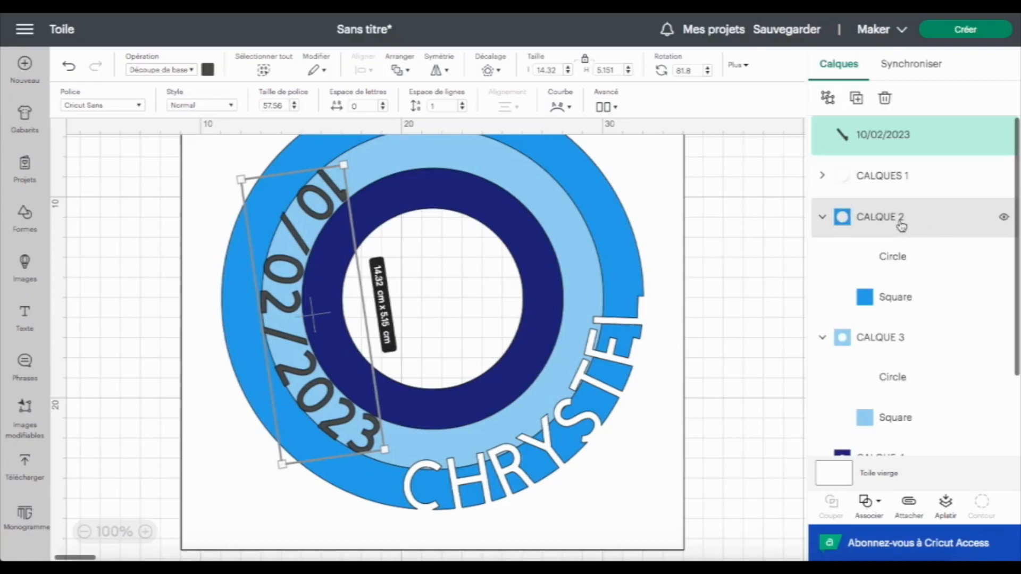
{"action": "left_click", "coordinate": [903, 218], "text": "shift"}
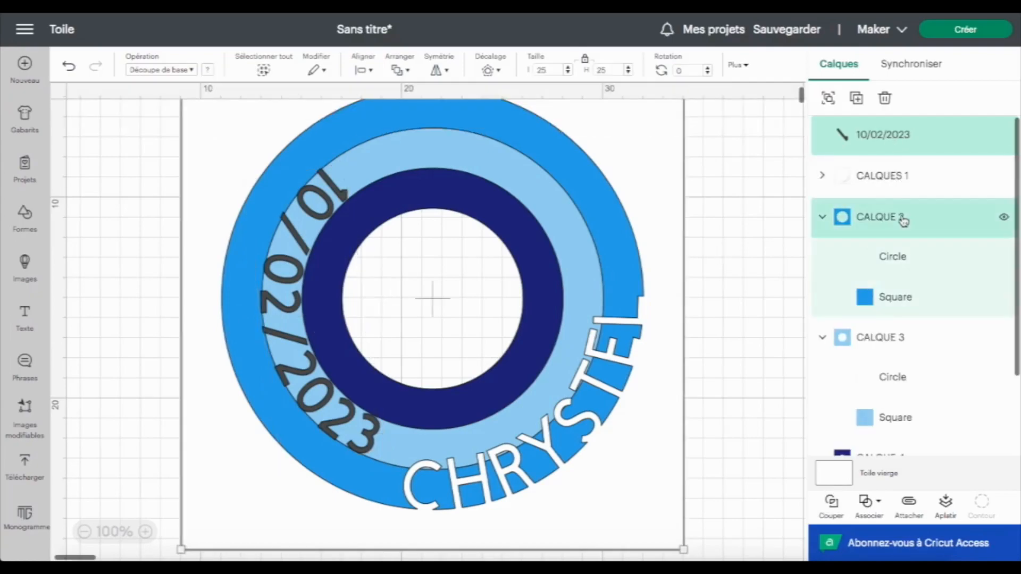
{"action": "left_click", "coordinate": [875, 504]}
{"action": "left_click", "coordinate": [907, 392]}
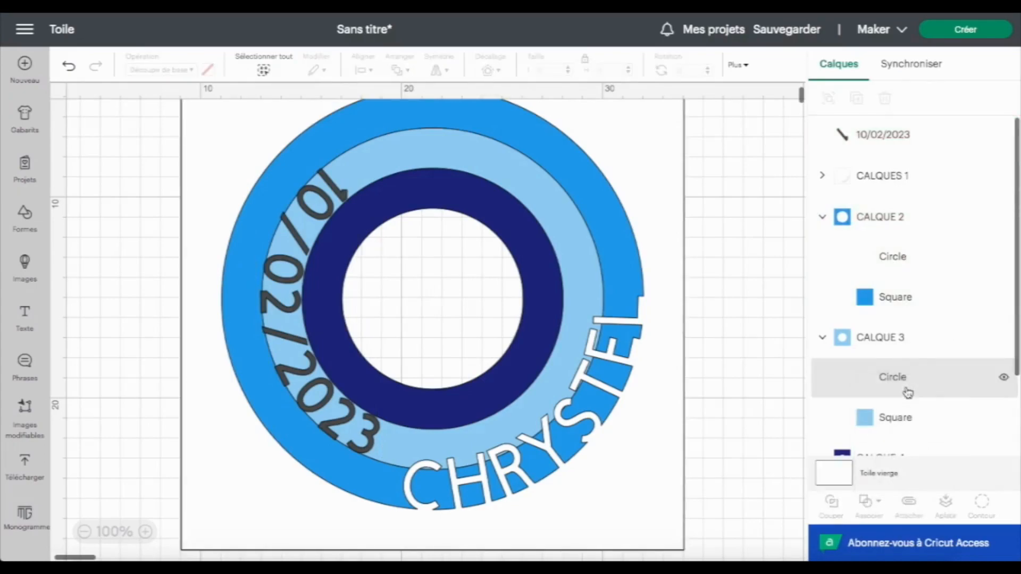
{"action": "left_click_drag", "start_coordinate": [913, 346], "coordinate": [862, 115]}
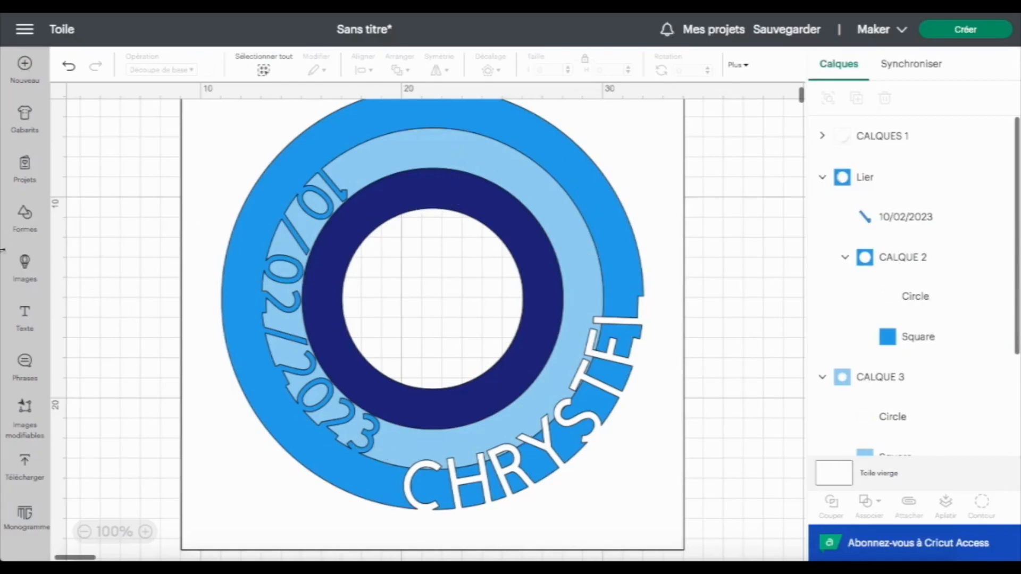
Add a new text reading 13H03
{"action": "left_click", "coordinate": [25, 318]}
{"action": "type", "text": "13H"}
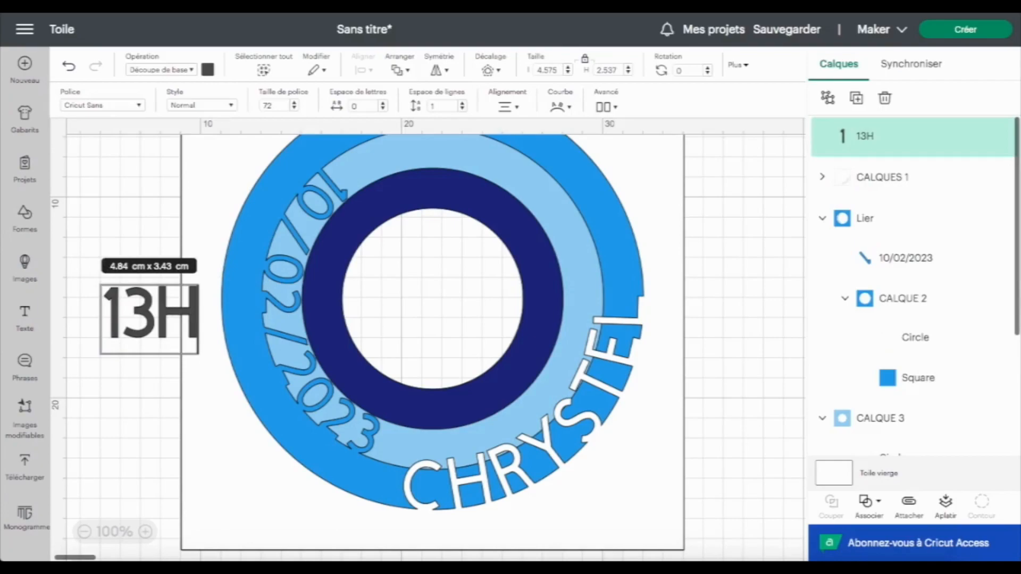
{"action": "type", "text": "03"}
Set the 13H03 text's height to 2 cm and move it near the top of the ring
{"action": "left_click_drag", "start_coordinate": [139, 322], "coordinate": [394, 302]}
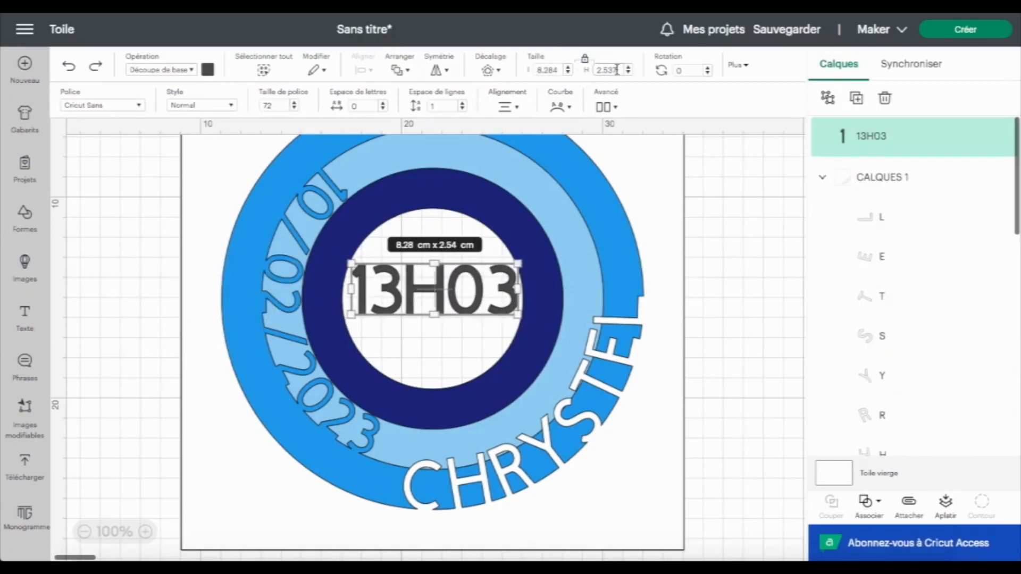
{"action": "left_click_drag", "start_coordinate": [616, 69], "coordinate": [599, 70]}
{"action": "type", "text": "2"}
{"action": "key", "text": "Return"}
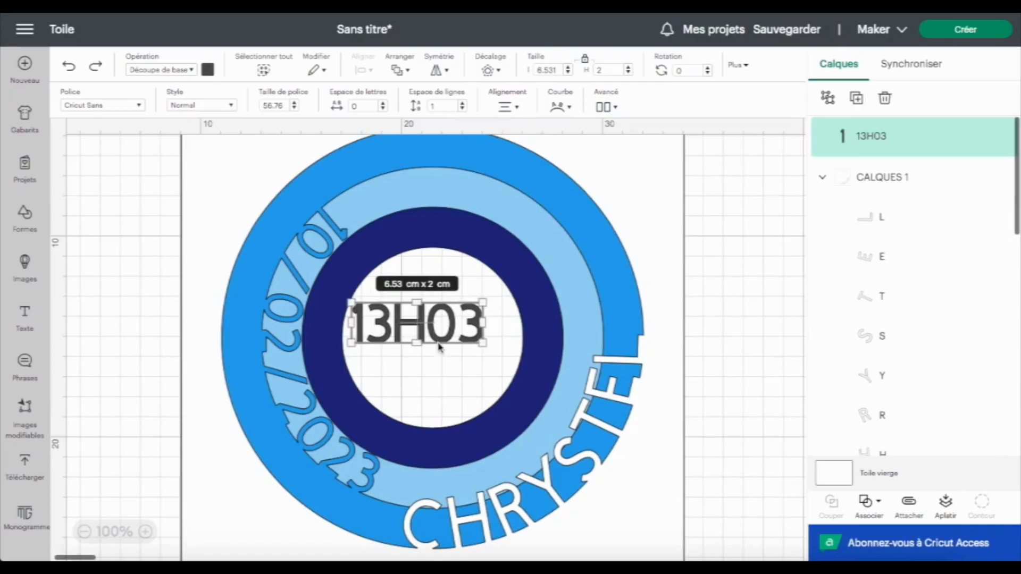
{"action": "left_click_drag", "start_coordinate": [440, 341], "coordinate": [458, 213]}
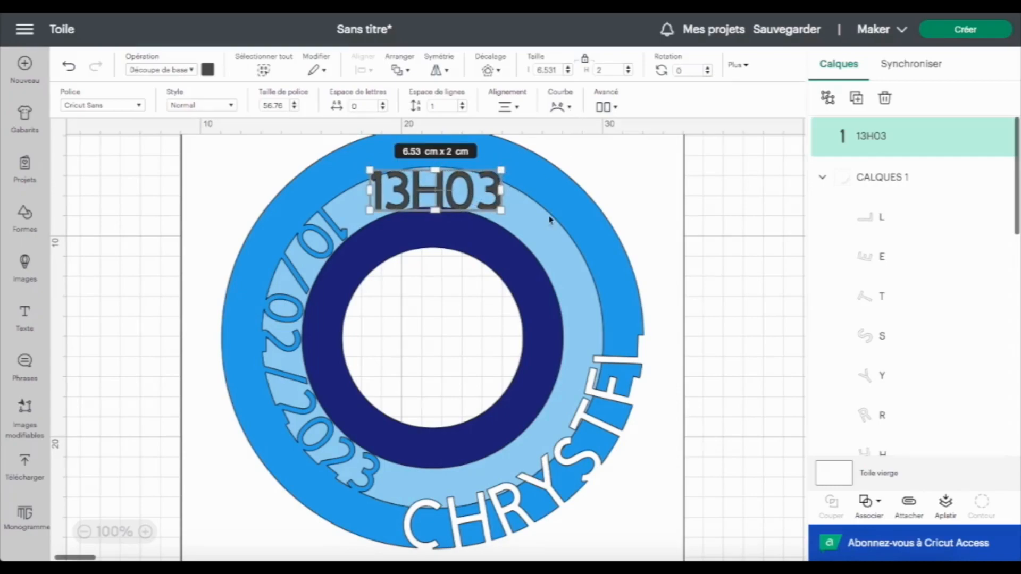
{"action": "left_click_drag", "start_coordinate": [470, 204], "coordinate": [465, 207]}
Centre the 13H03 text horizontally on CALQUE 2's circle and align it to the circle's top
{"action": "left_click", "coordinate": [822, 177]}
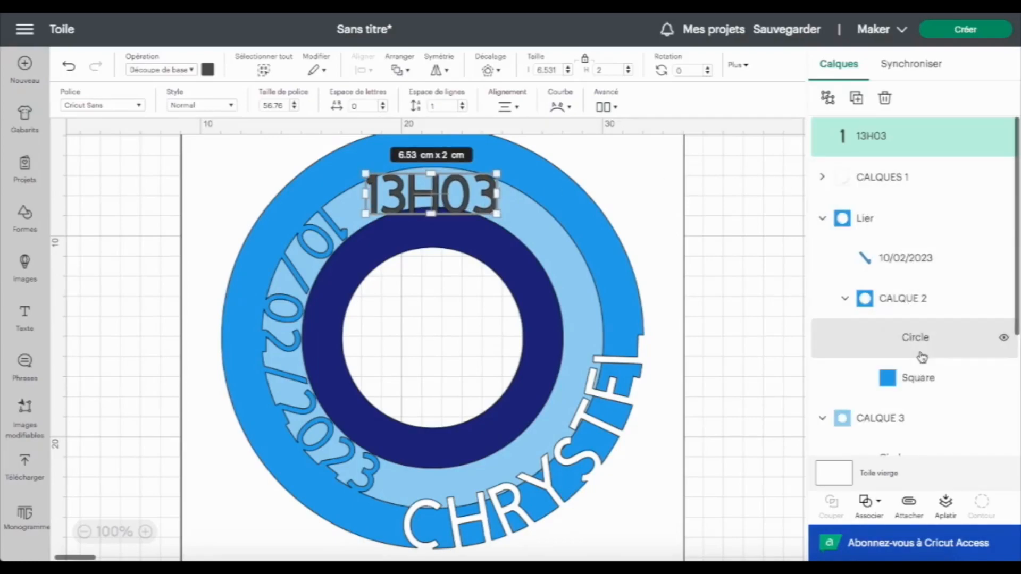
{"action": "left_click", "coordinate": [922, 346]}
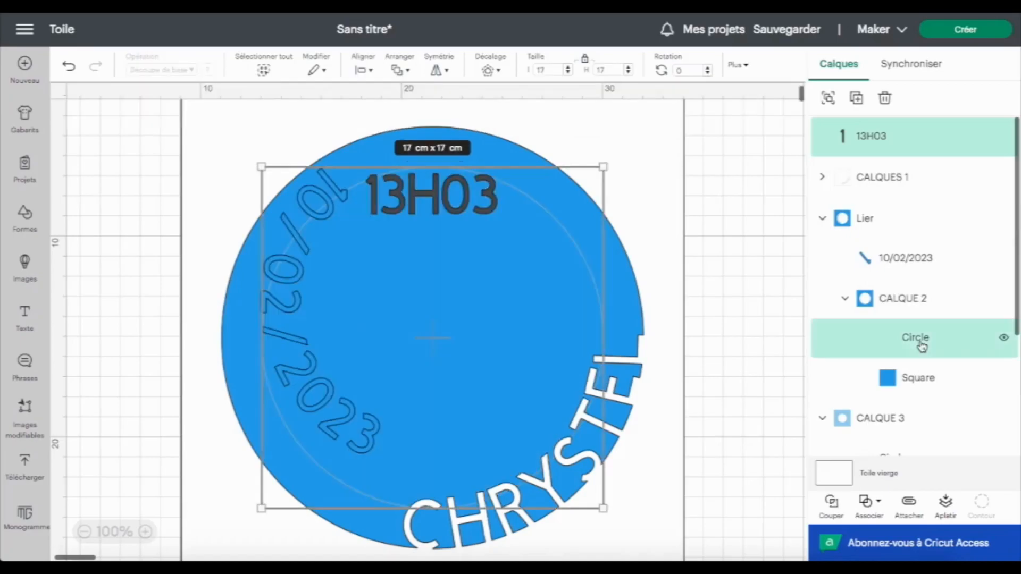
{"action": "left_click", "coordinate": [369, 70]}
{"action": "left_click", "coordinate": [457, 128]}
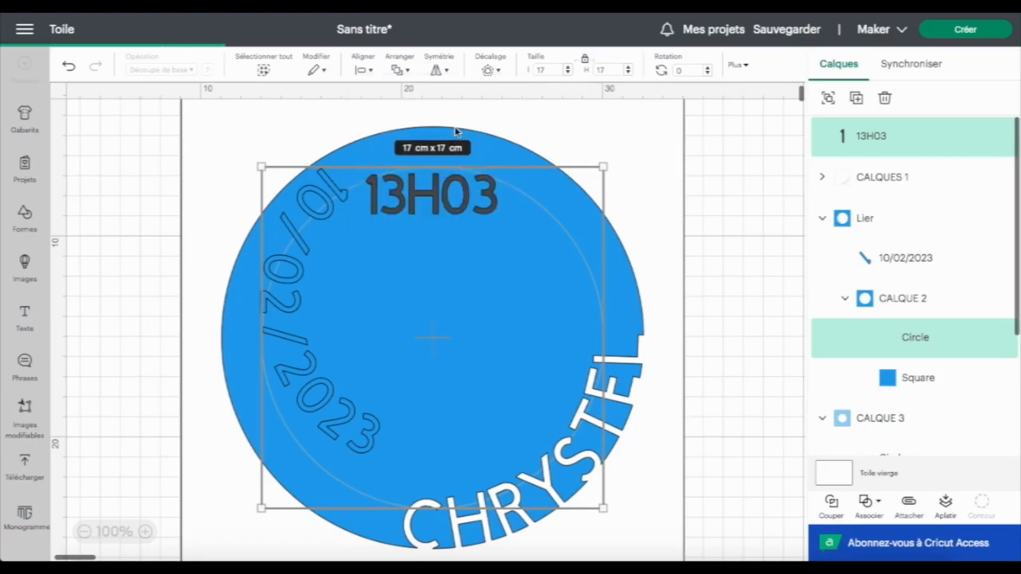
{"action": "left_click", "coordinate": [895, 140]}
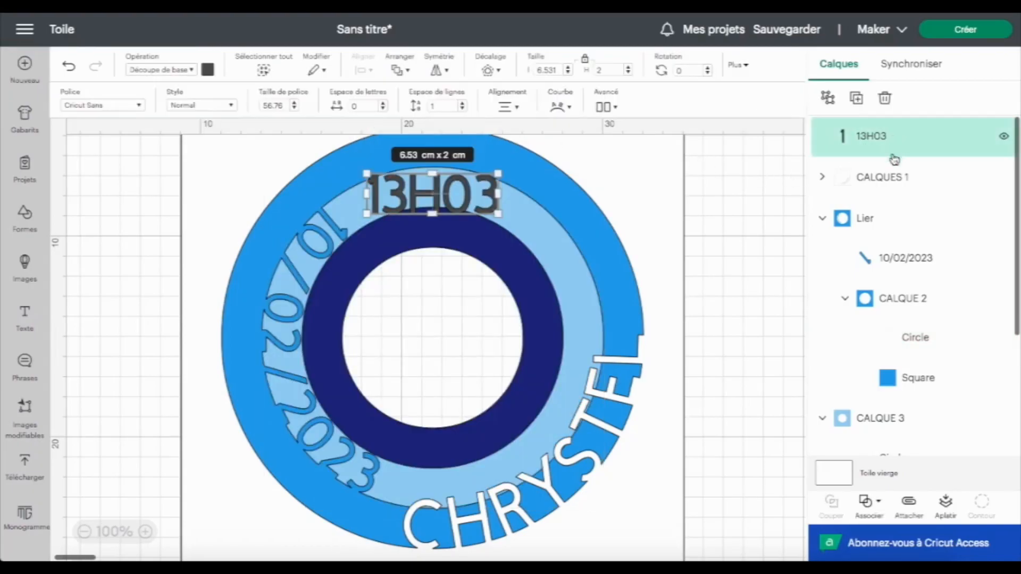
{"action": "left_click", "coordinate": [909, 339], "text": "shift"}
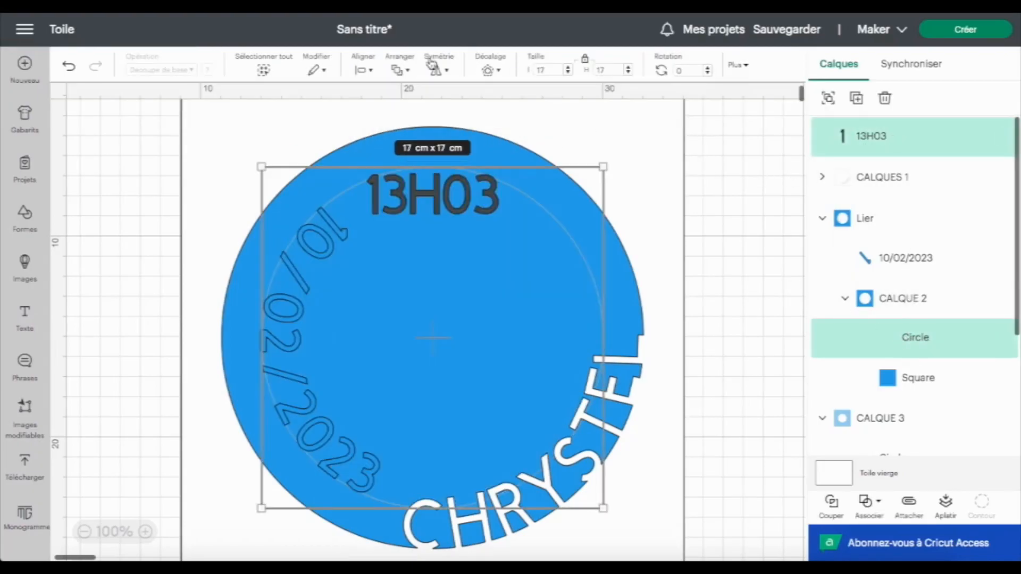
{"action": "left_click", "coordinate": [375, 71]}
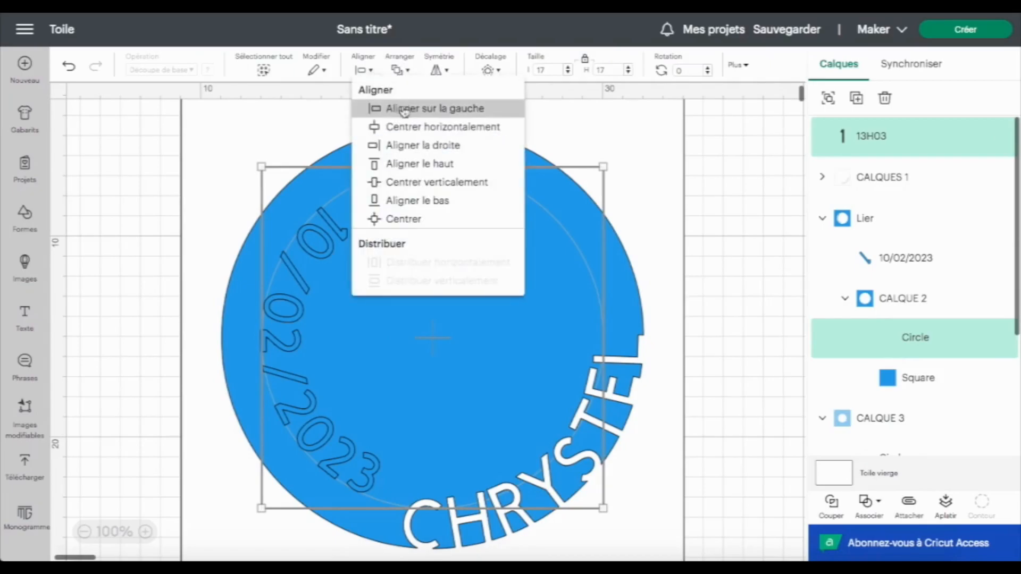
{"action": "left_click", "coordinate": [417, 164]}
{"action": "left_click", "coordinate": [455, 206]}
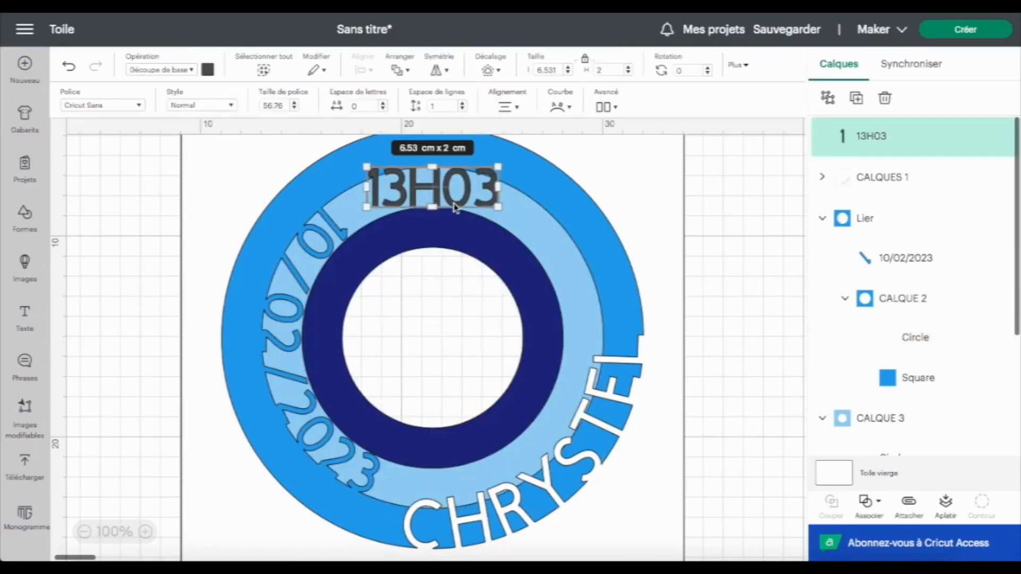
Curve the 13H03 text upward with a diameter of about 14.2
{"action": "left_click", "coordinate": [572, 109]}
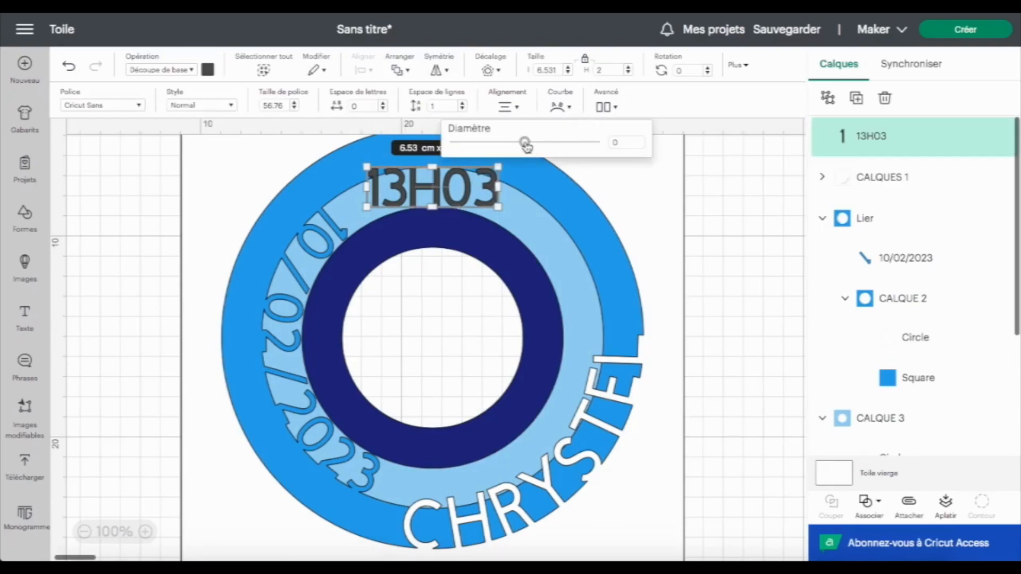
{"action": "left_click_drag", "start_coordinate": [528, 141], "coordinate": [565, 160]}
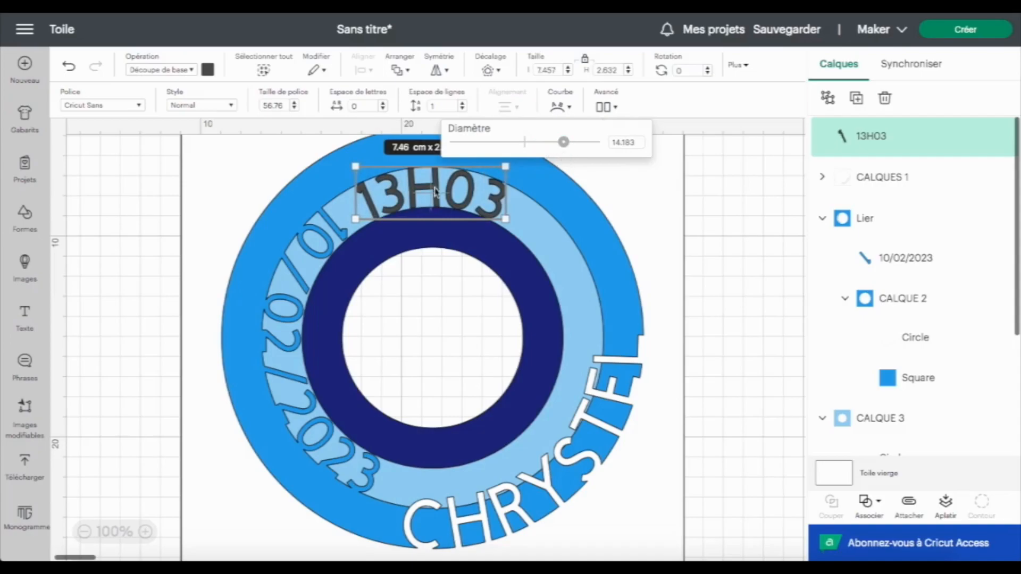
Rotate the 13H03 text about 44° and place it along the ring's upper right
{"action": "scroll", "coordinate": [492, 196], "scroll_direction": "up", "scroll_amount": 2}
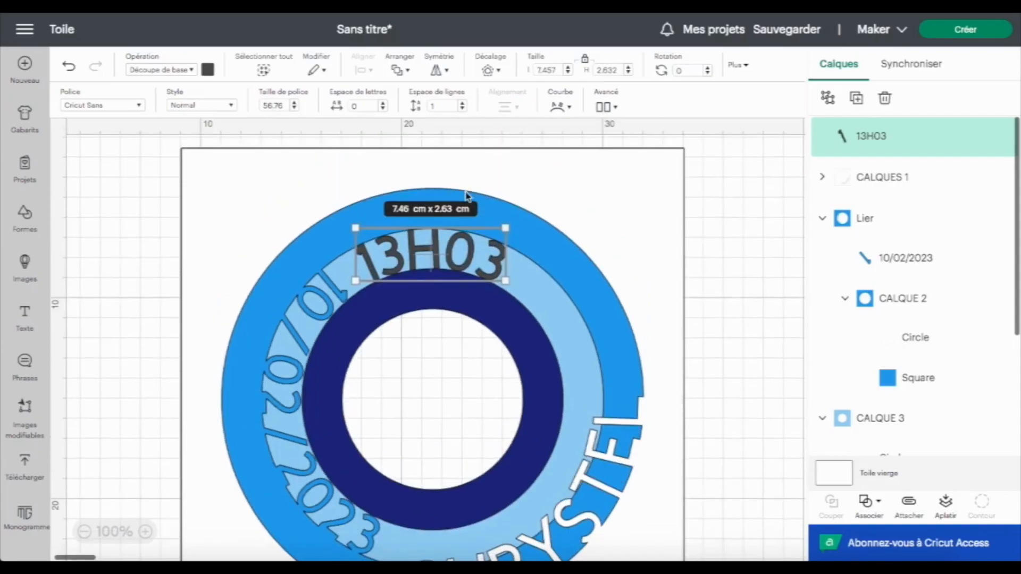
{"action": "left_click_drag", "start_coordinate": [518, 198], "coordinate": [519, 270]}
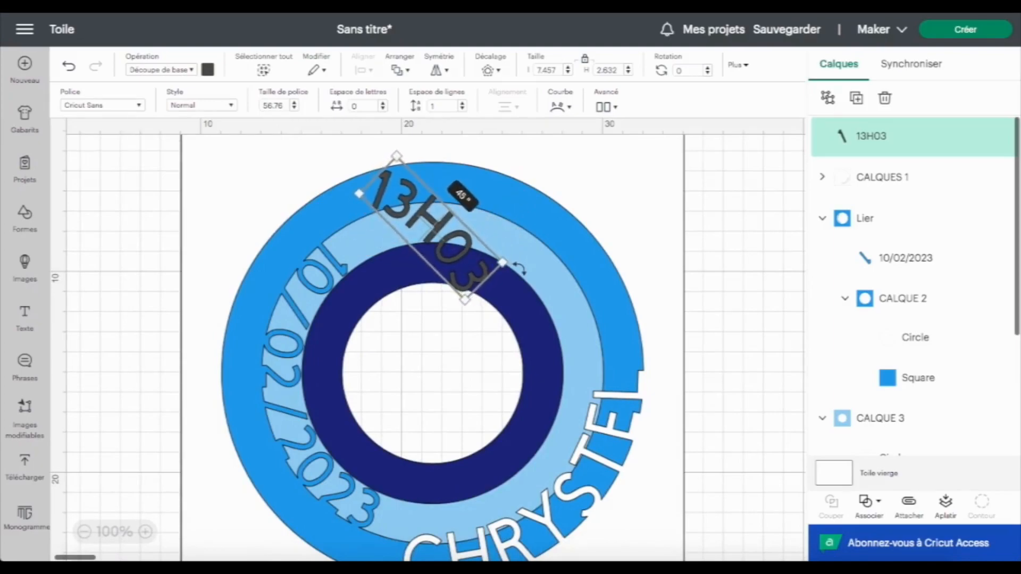
{"action": "left_click_drag", "start_coordinate": [433, 242], "coordinate": [534, 281]}
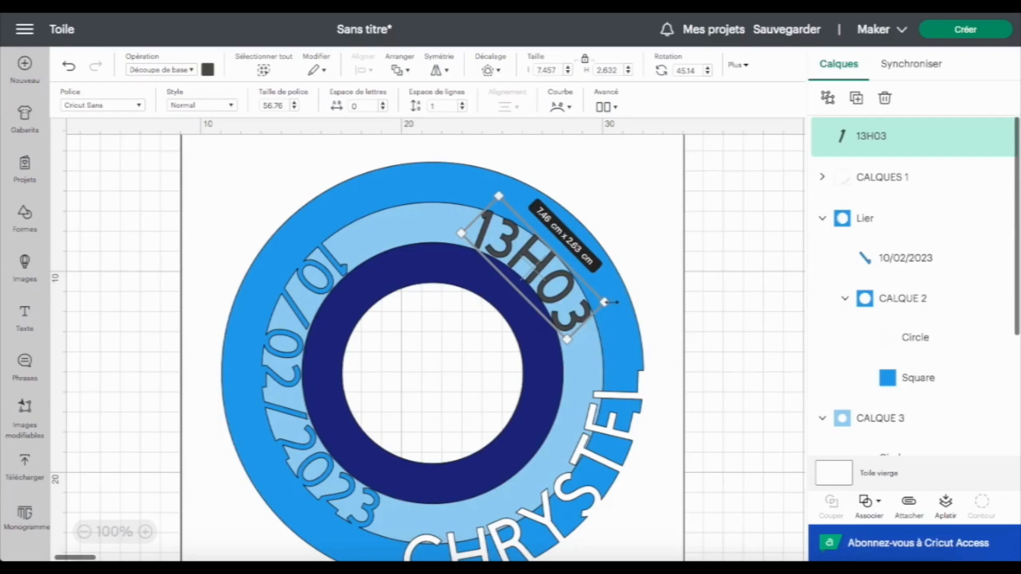
{"action": "left_click_drag", "start_coordinate": [620, 302], "coordinate": [620, 301]}
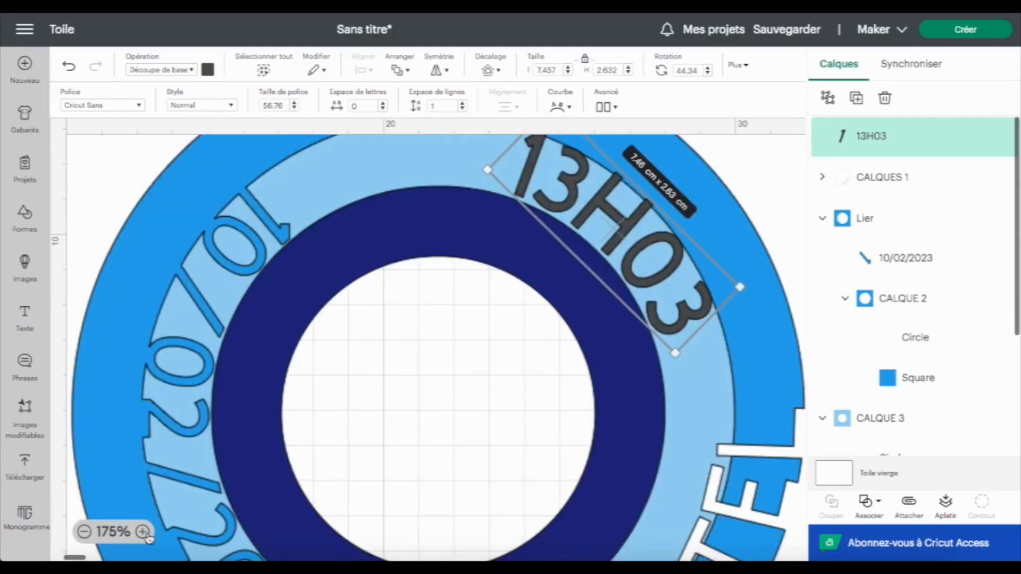
{"action": "scroll", "coordinate": [411, 378], "scroll_direction": "up", "scroll_amount": 2}
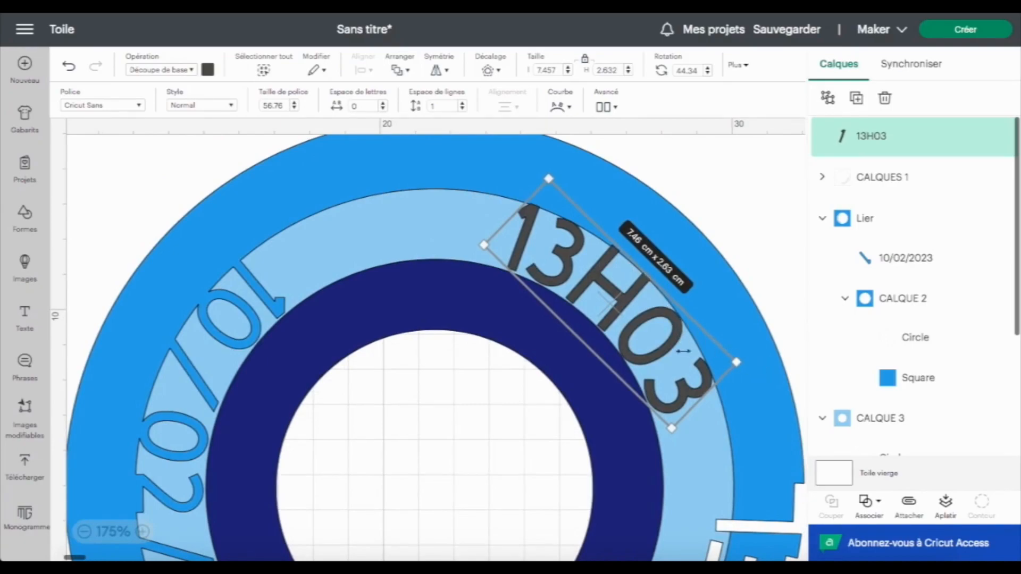
{"action": "left_click_drag", "start_coordinate": [750, 364], "coordinate": [749, 362]}
{"action": "left_click_drag", "start_coordinate": [627, 298], "coordinate": [629, 298]}
{"action": "left_click_drag", "start_coordinate": [751, 357], "coordinate": [751, 358]}
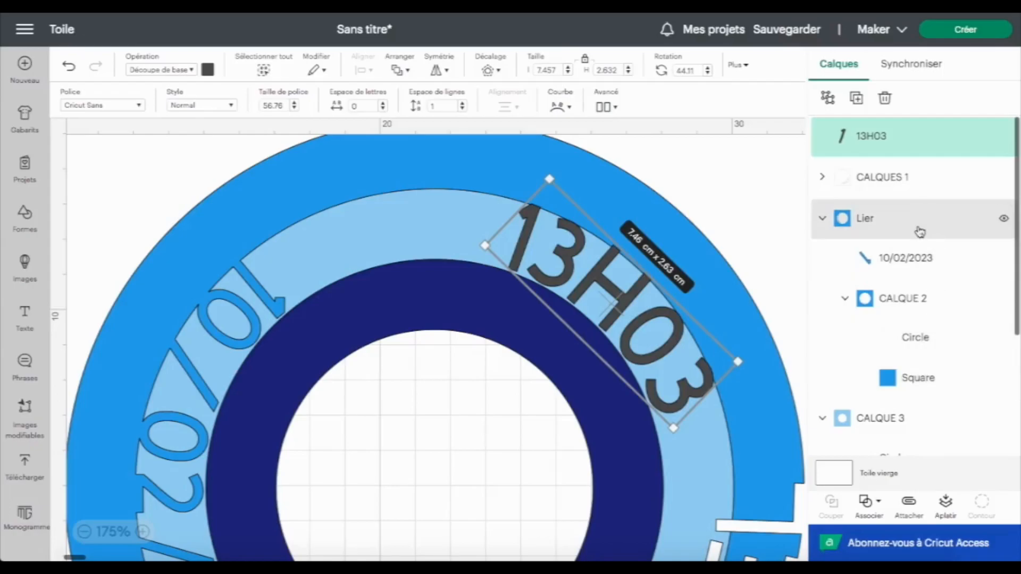
{"action": "left_click", "coordinate": [859, 223], "text": "shift"}
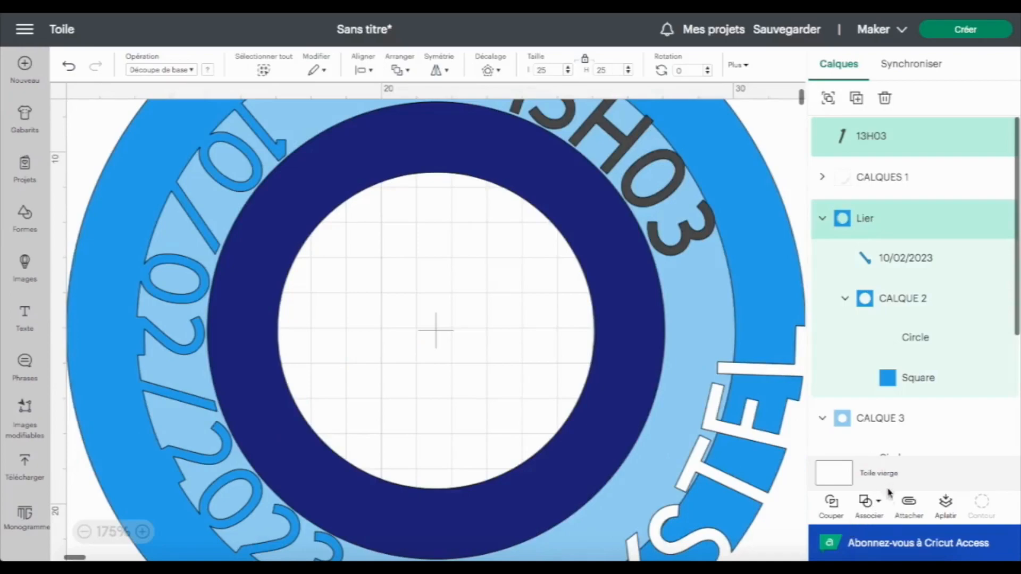
{"action": "left_click", "coordinate": [879, 502]}
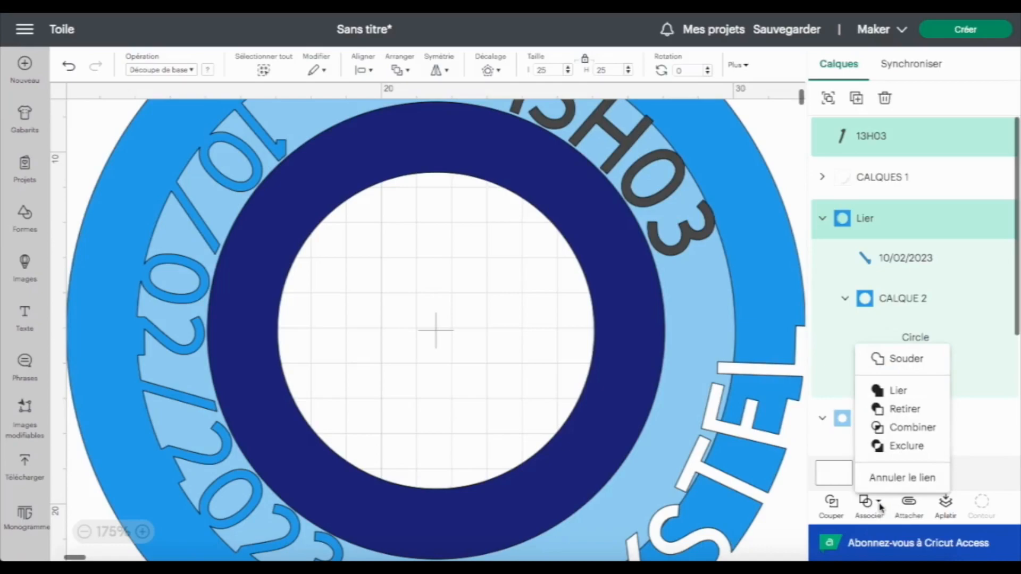
{"action": "left_click", "coordinate": [880, 505]}
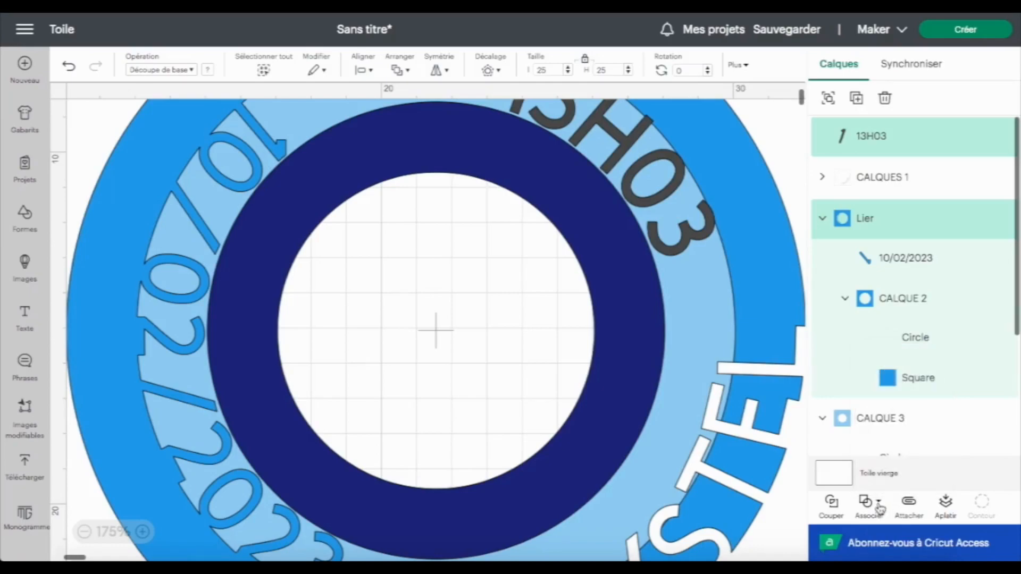
Move the 13H03 text into the Lier group and rename that group CALQUE 2
{"action": "left_click", "coordinate": [862, 139]}
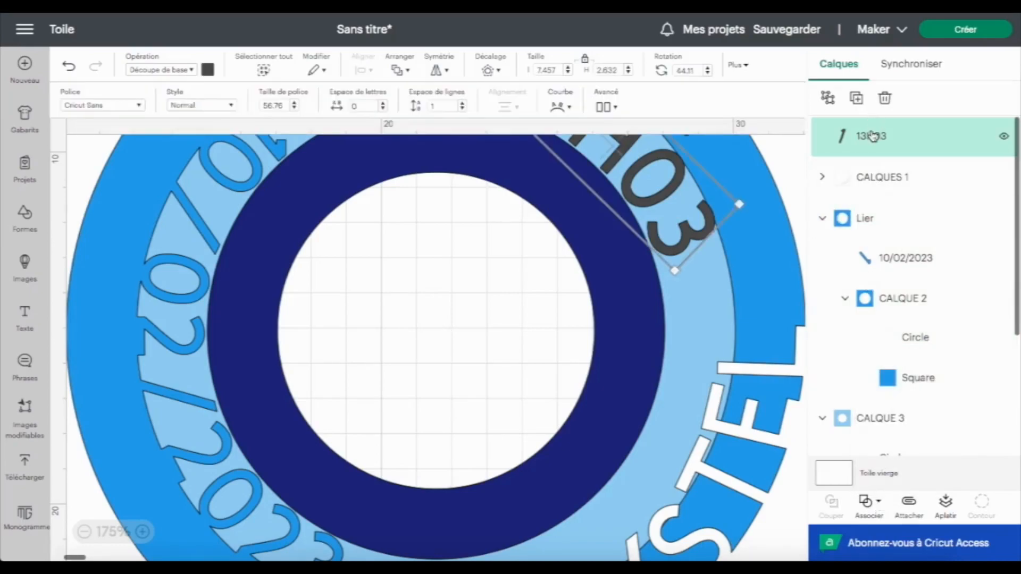
{"action": "left_click_drag", "start_coordinate": [872, 136], "coordinate": [868, 198]}
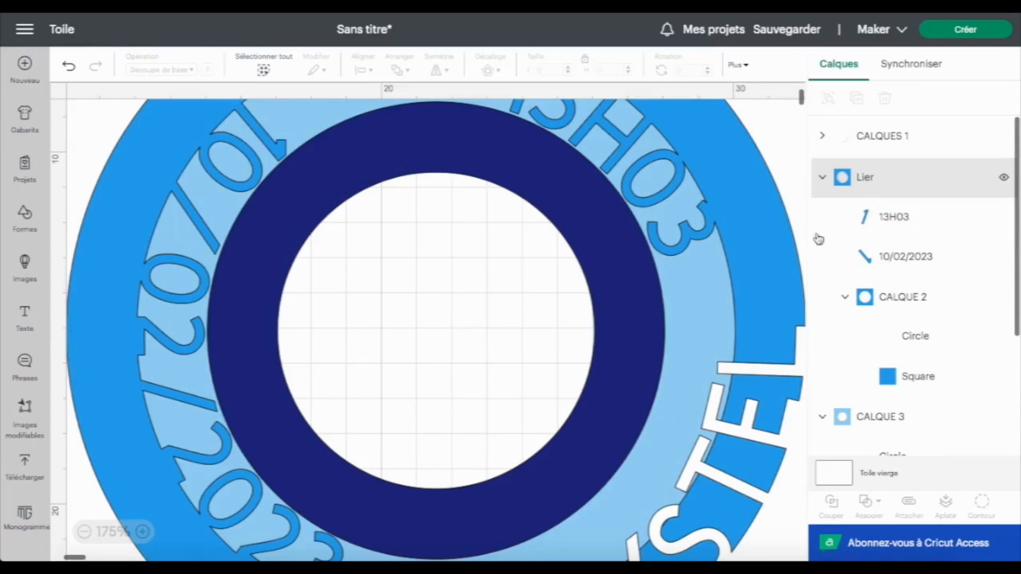
{"action": "scroll", "coordinate": [690, 233], "scroll_direction": "up", "scroll_amount": 2}
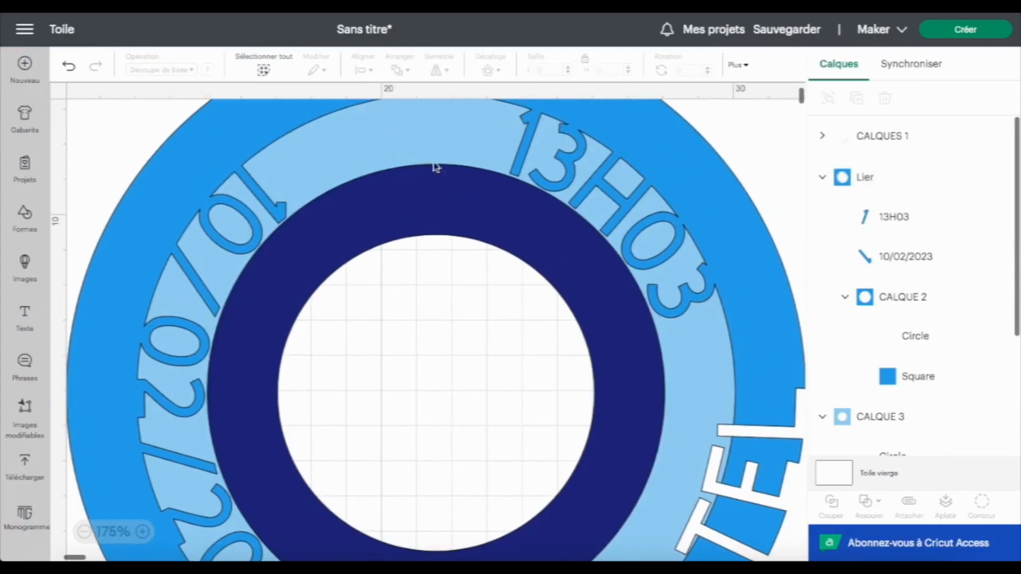
{"action": "double_click", "coordinate": [865, 177]}
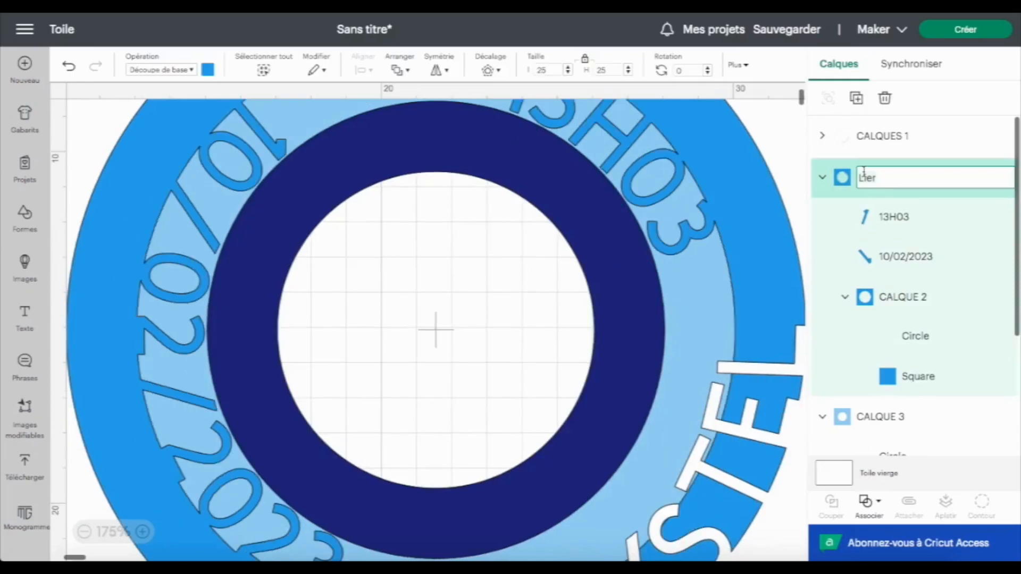
{"action": "key", "text": "Return"}
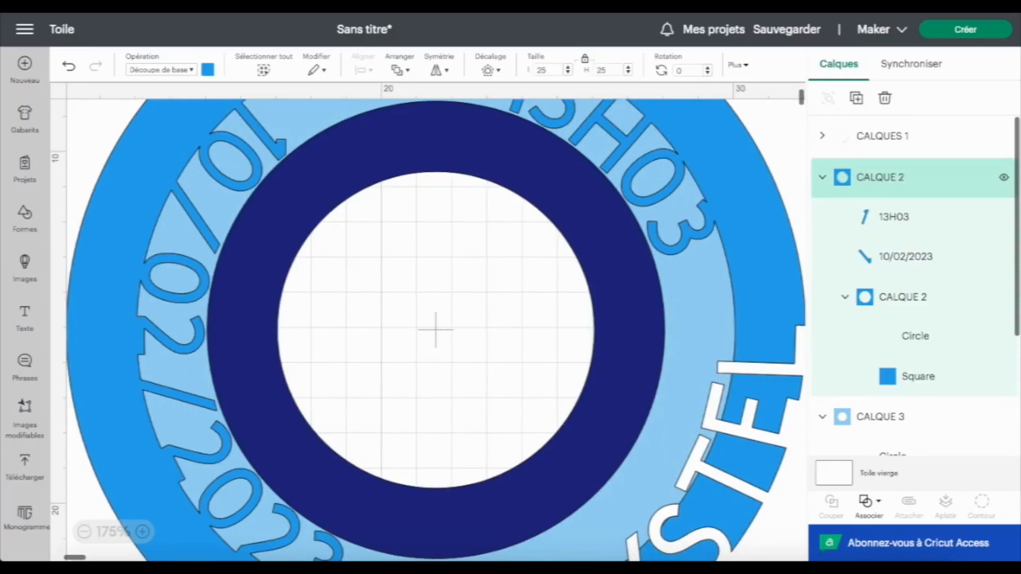
{"action": "left_click", "coordinate": [822, 177]}
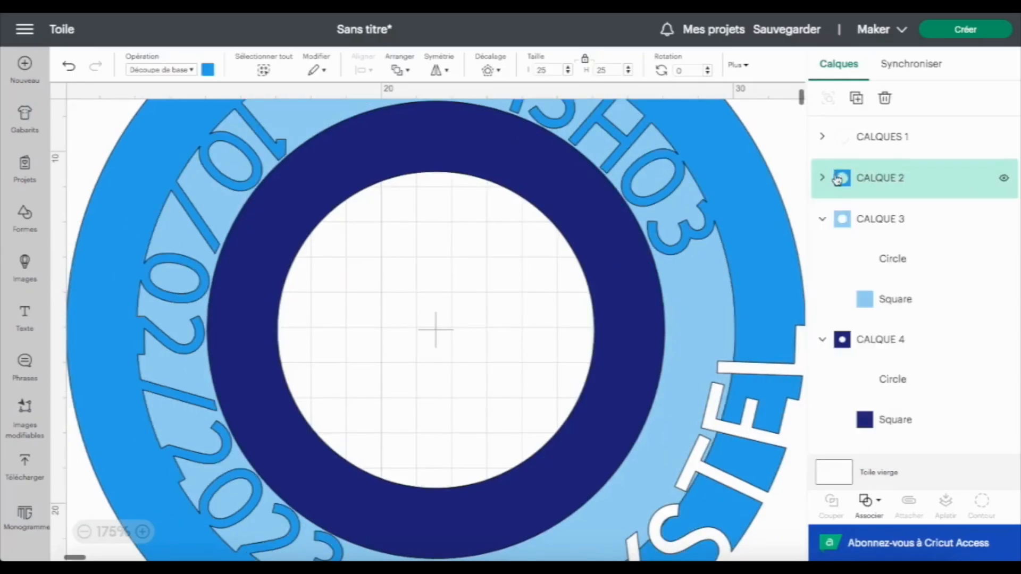
Add a new text reading 3.9 KG
{"action": "scroll", "coordinate": [605, 313], "scroll_direction": "up", "scroll_amount": 1}
{"action": "scroll", "coordinate": [605, 313], "scroll_direction": "down", "scroll_amount": 1}
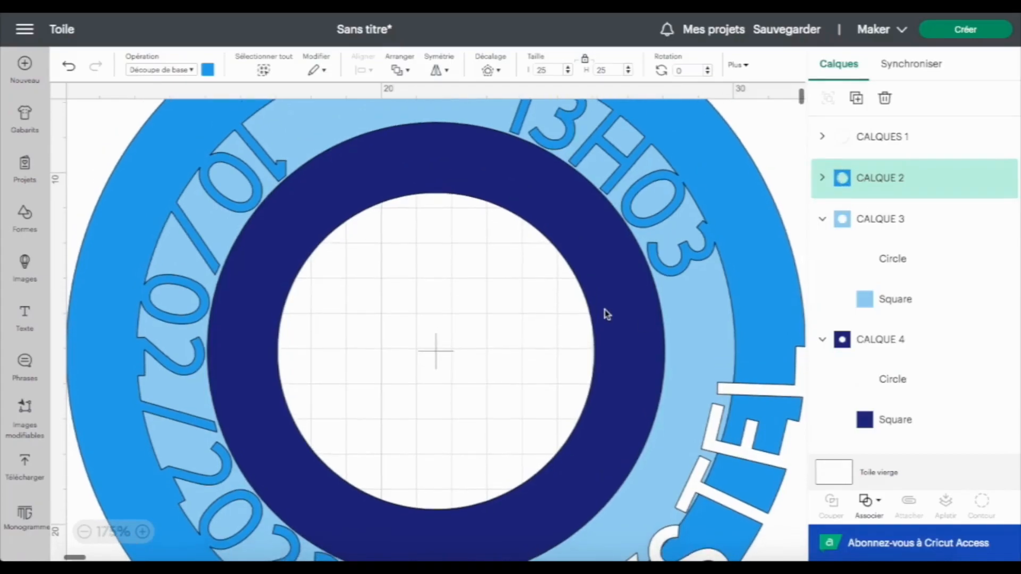
{"action": "left_click", "coordinate": [112, 534]}
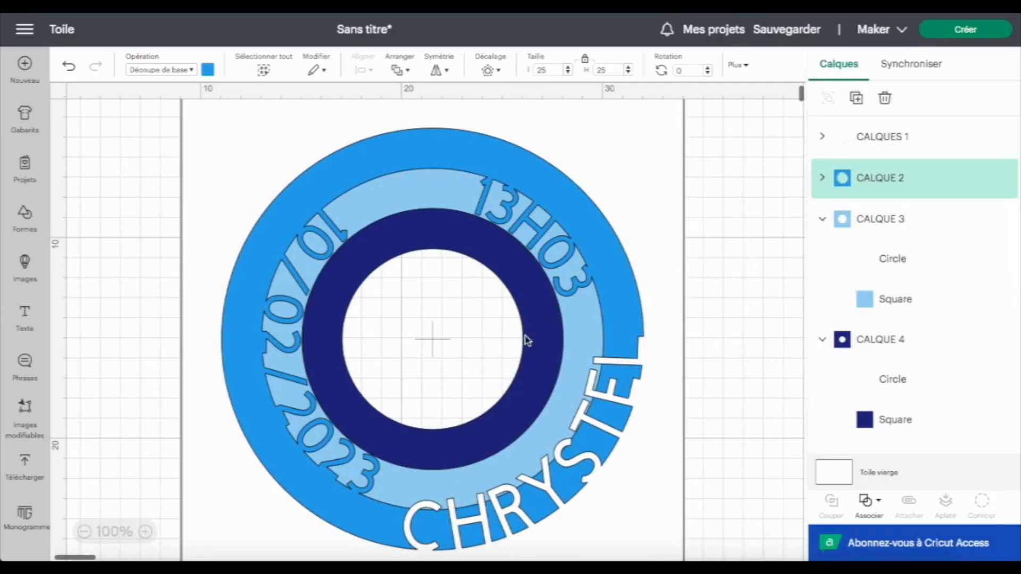
{"action": "left_click", "coordinate": [25, 319]}
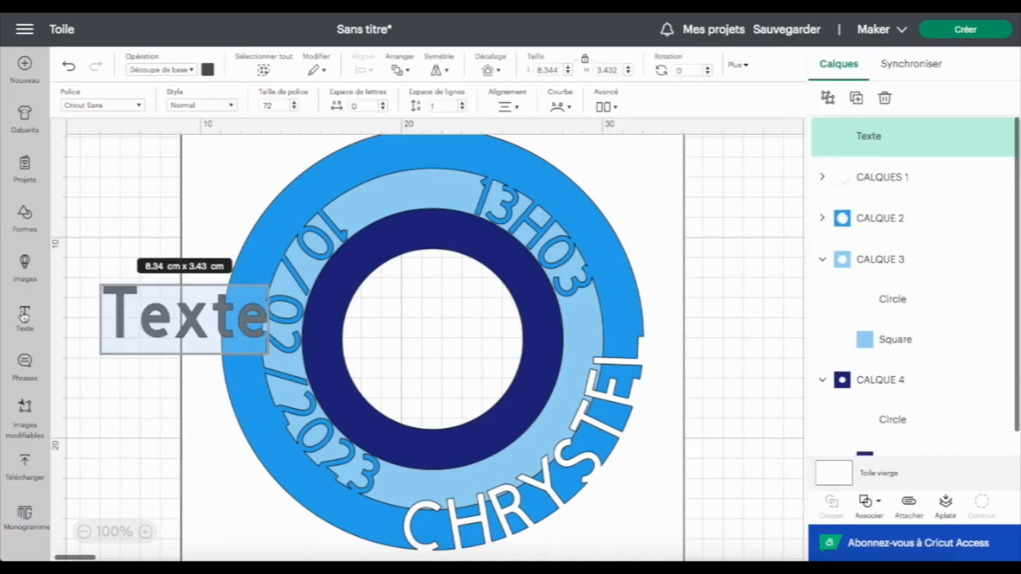
{"action": "type", "text": "3."}
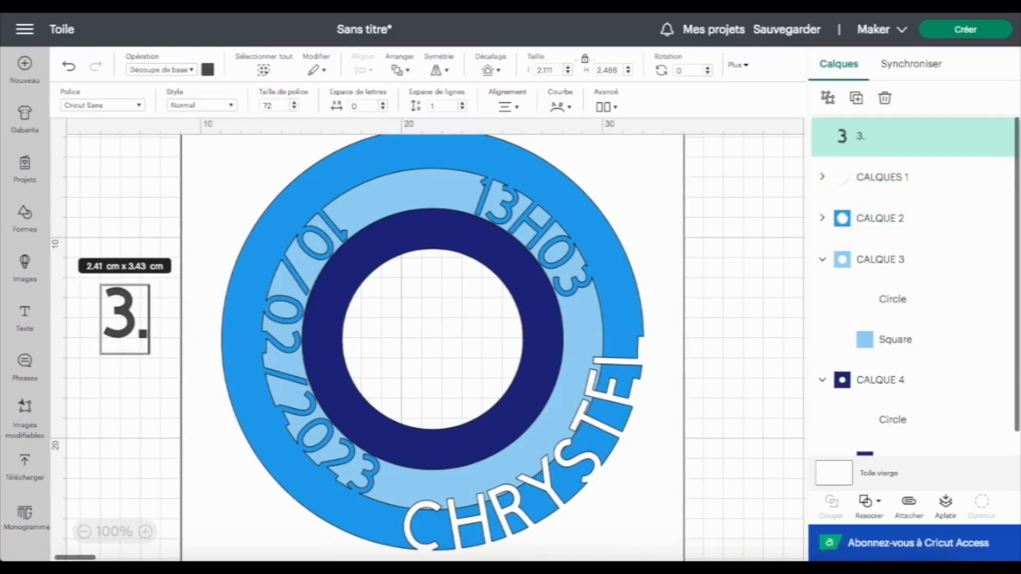
{"action": "type", "text": "9 KG"}
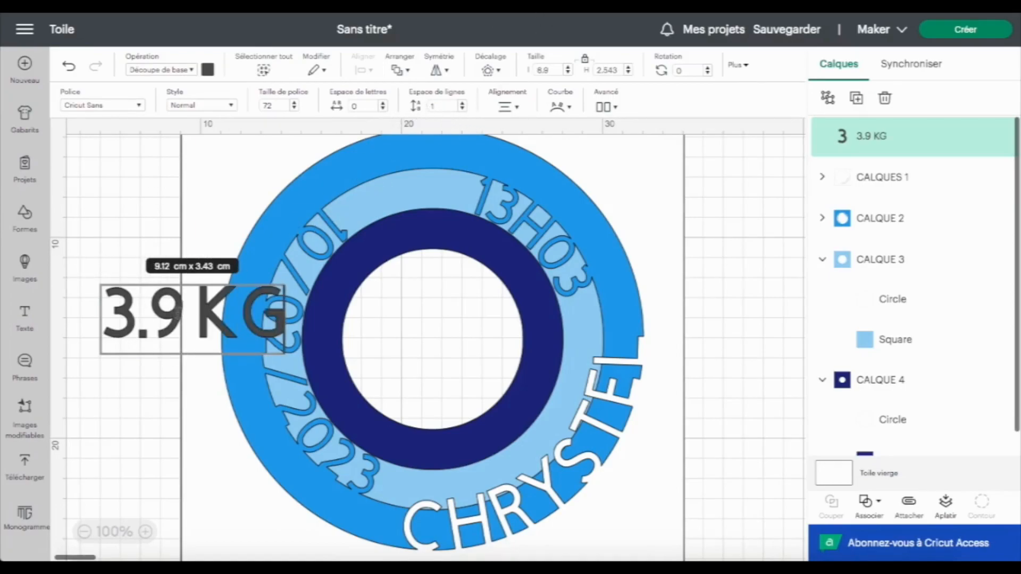
Set the 3.9 KG text's height to 2 cm and move it near the bottom of the ring
{"action": "left_click", "coordinate": [141, 296]}
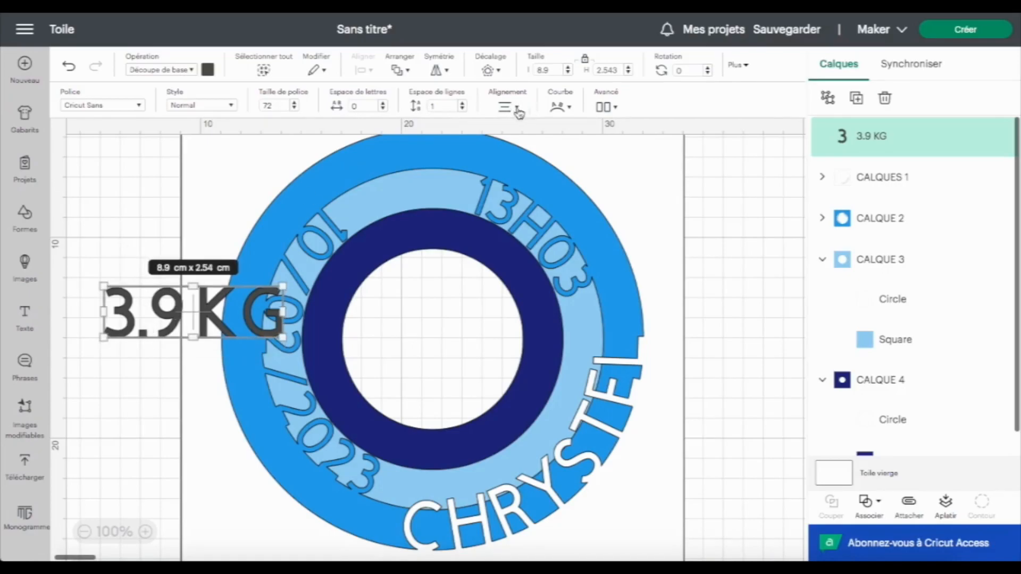
{"action": "left_click", "coordinate": [599, 69]}
{"action": "type", "text": "2"}
{"action": "key", "text": "Return"}
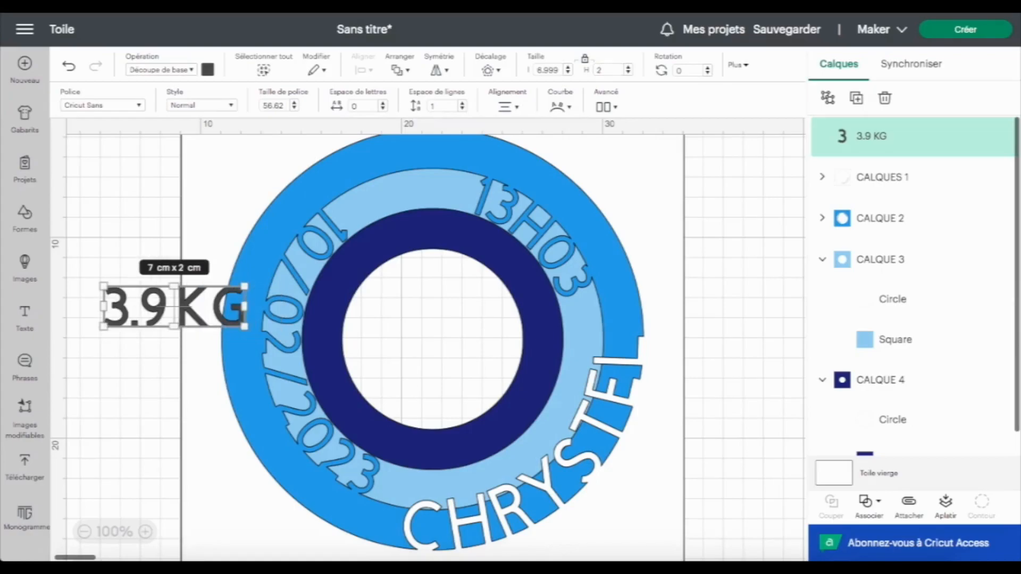
{"action": "left_click_drag", "start_coordinate": [120, 318], "coordinate": [390, 452]}
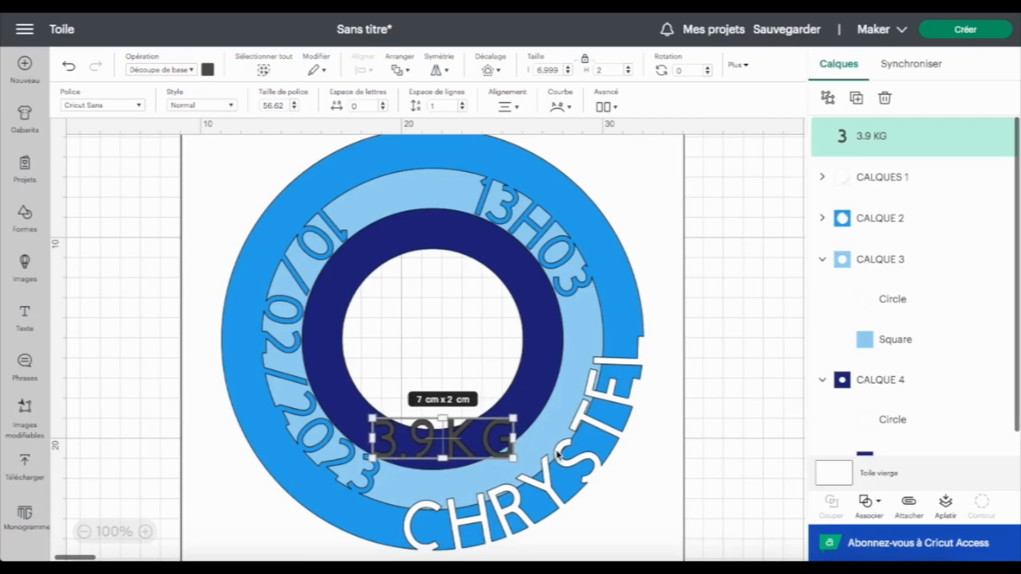
Centre the 3.9 KG text horizontally on CALQUE 3's circle and align it to the circle's bottom
{"action": "left_click", "coordinate": [919, 307]}
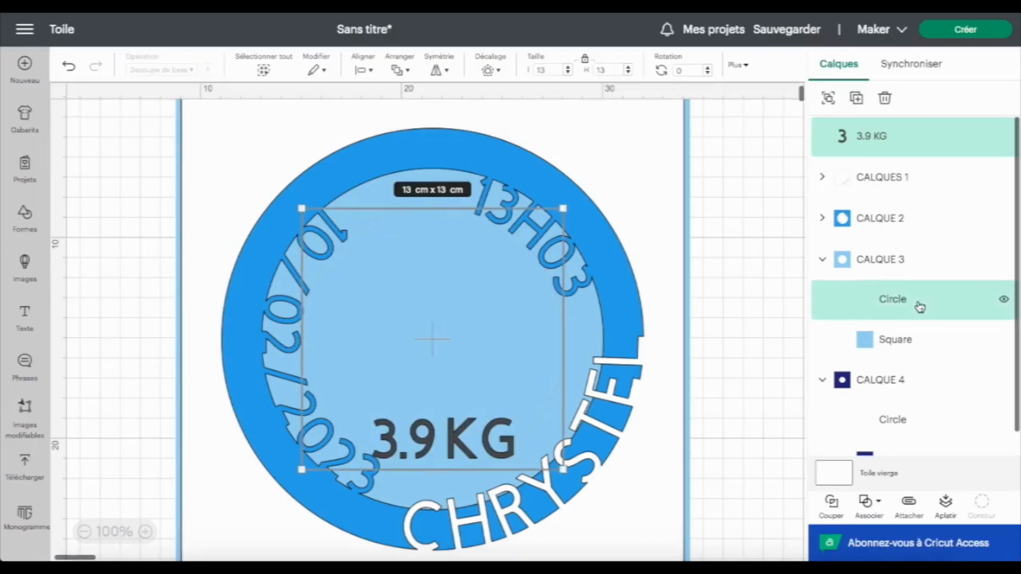
{"action": "left_click", "coordinate": [364, 70]}
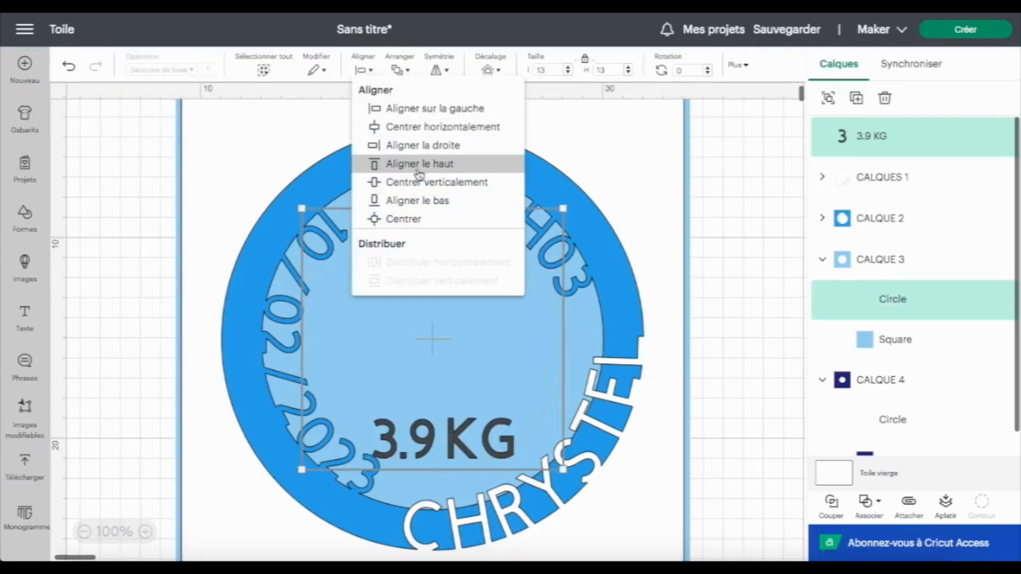
{"action": "left_click", "coordinate": [448, 128]}
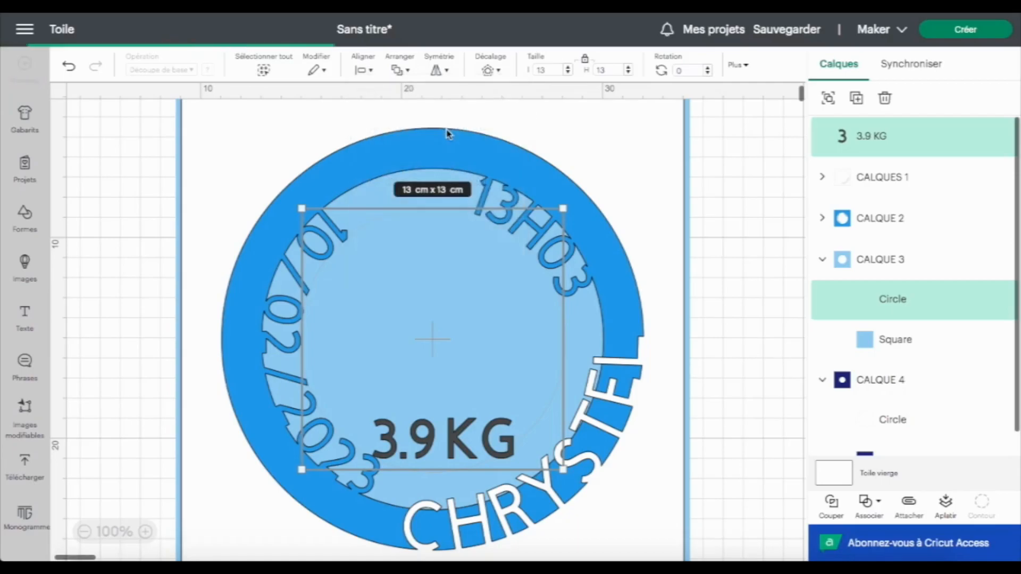
{"action": "left_click", "coordinate": [889, 139]}
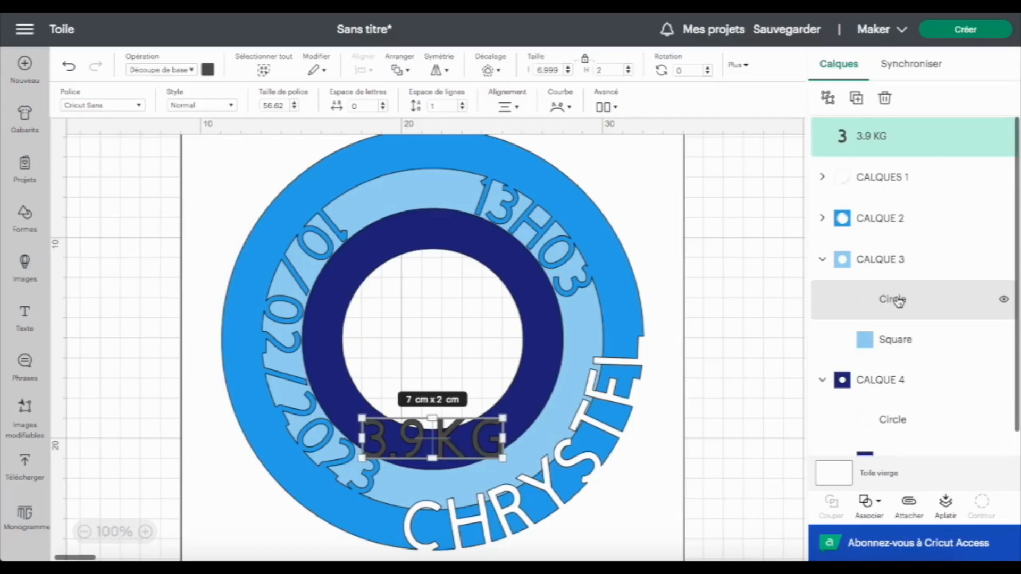
{"action": "left_click", "coordinate": [912, 307], "text": "shift"}
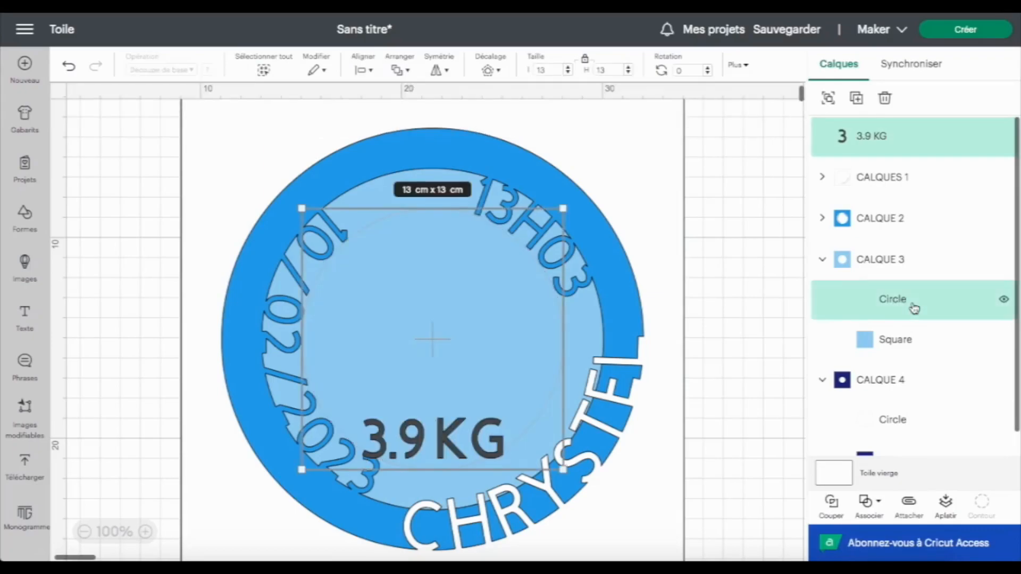
{"action": "left_click", "coordinate": [366, 70]}
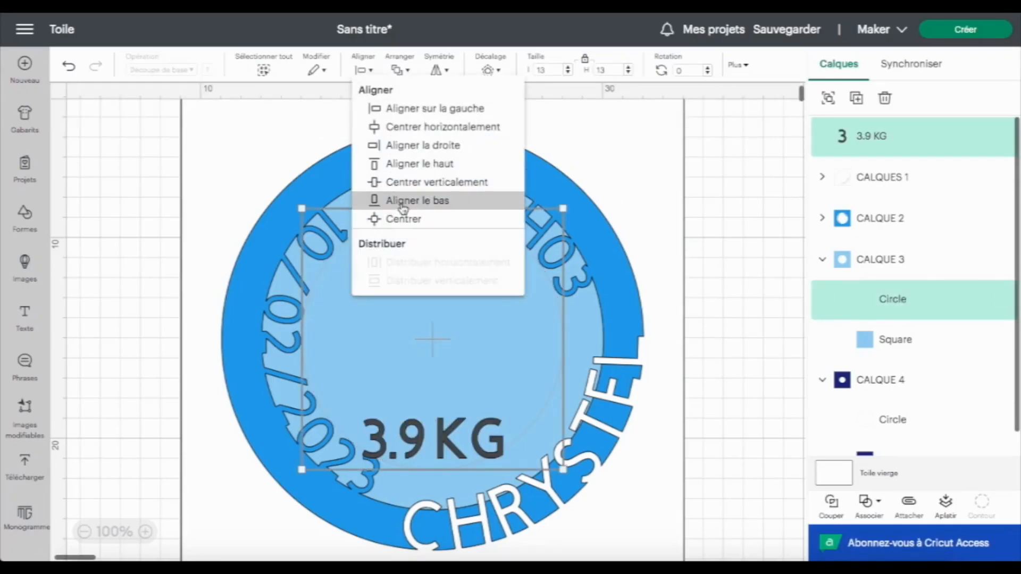
{"action": "left_click", "coordinate": [402, 206]}
{"action": "left_click", "coordinate": [444, 452]}
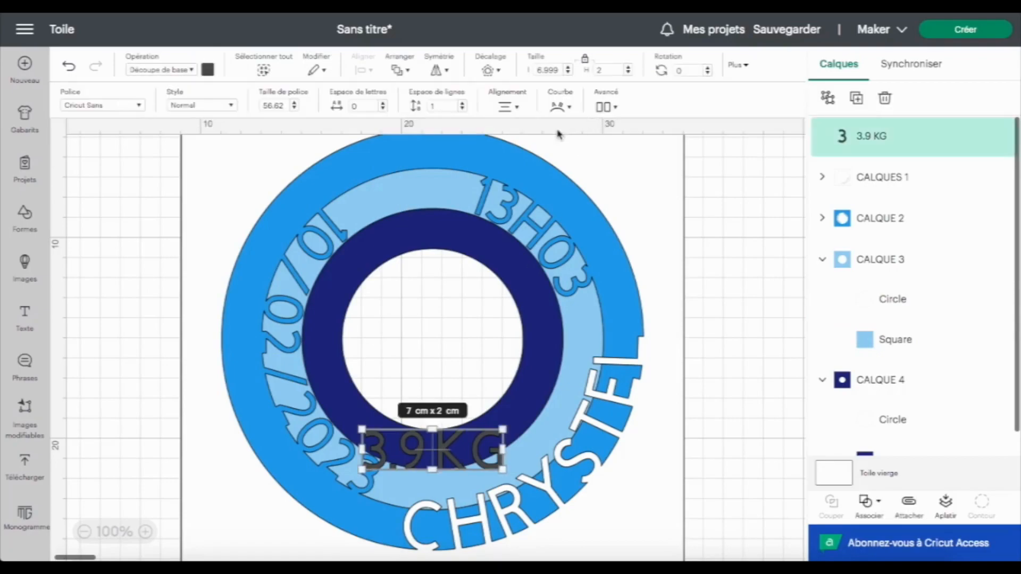
Curve the 3.9 KG text and rotate it about 316° onto the ring's lower right
{"action": "left_click", "coordinate": [571, 110]}
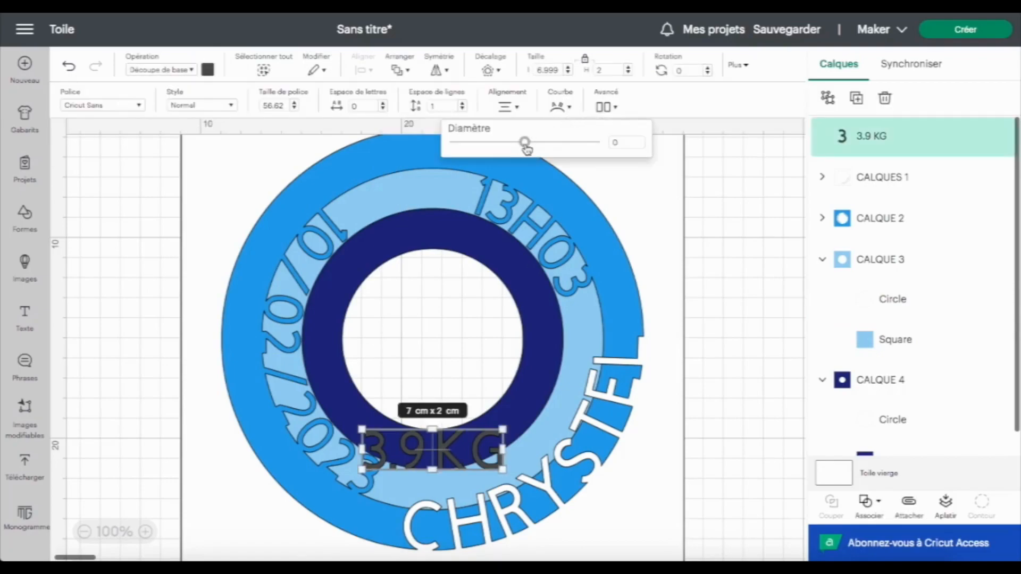
{"action": "left_click_drag", "start_coordinate": [524, 143], "coordinate": [480, 143]}
{"action": "left_click_drag", "start_coordinate": [492, 444], "coordinate": [552, 395]}
{"action": "left_click_drag", "start_coordinate": [581, 363], "coordinate": [532, 308]}
{"action": "left_click_drag", "start_coordinate": [520, 387], "coordinate": [535, 409]}
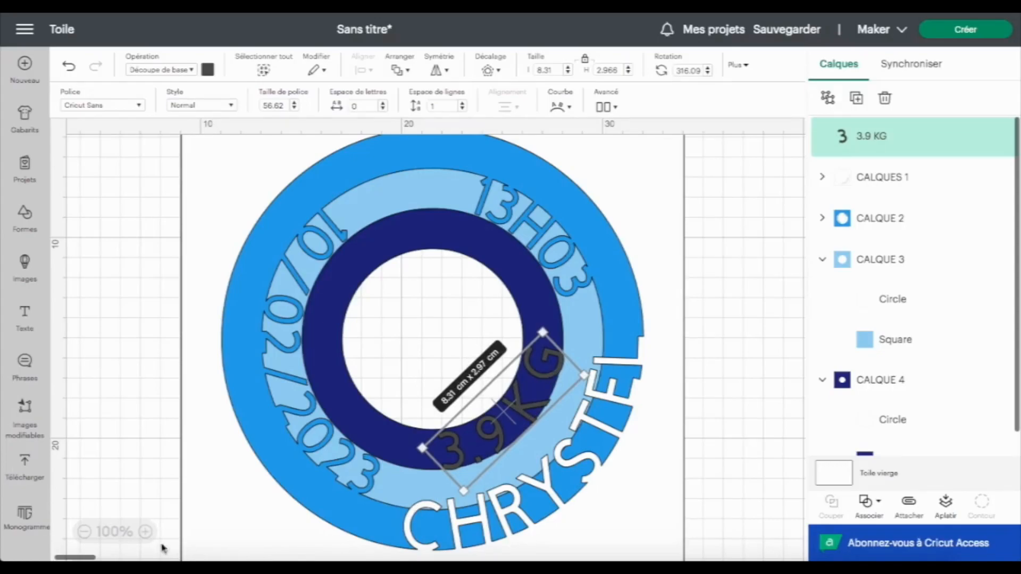
{"action": "left_click", "coordinate": [144, 532]}
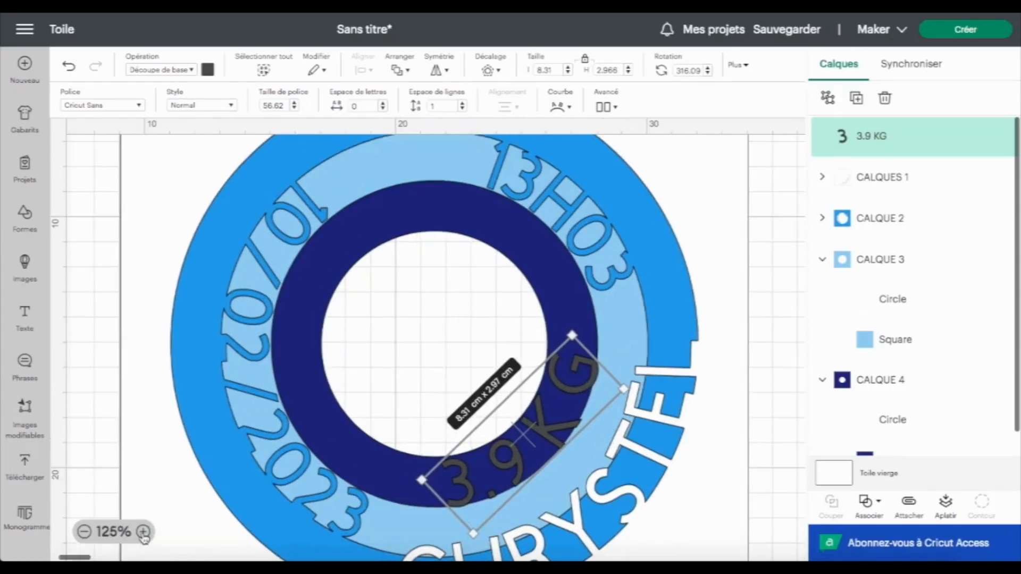
{"action": "left_click_drag", "start_coordinate": [580, 327], "coordinate": [582, 325]}
{"action": "key", "text": "ctrl+z"}
{"action": "left_click", "coordinate": [822, 176]}
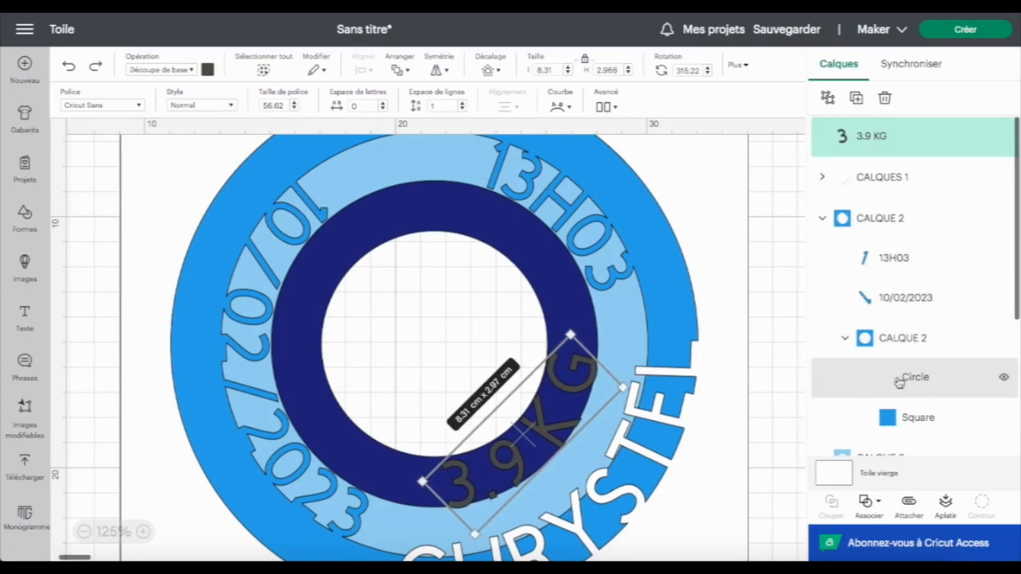
{"action": "left_click", "coordinate": [822, 218]}
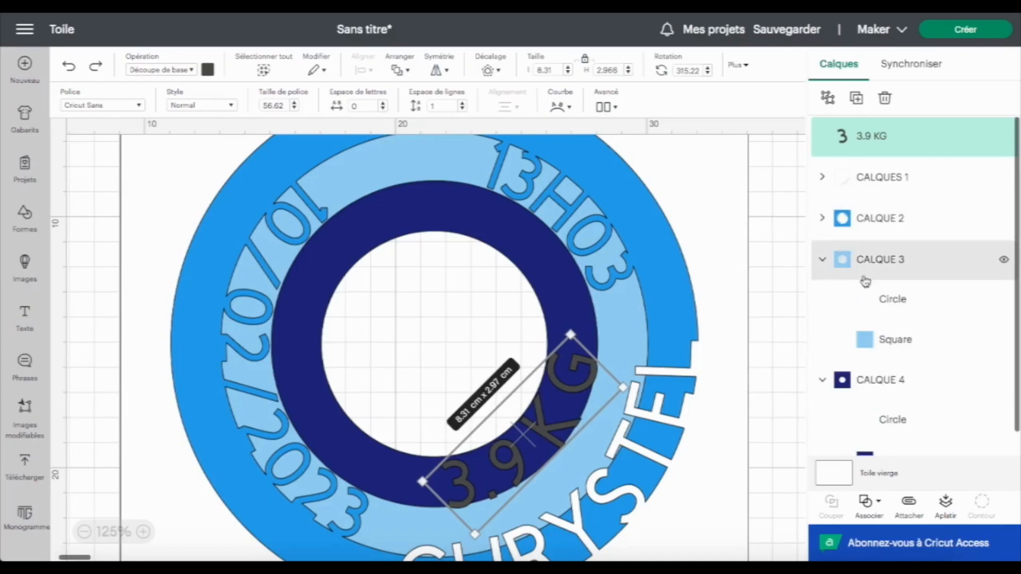
Combine the 3.9 KG text with CALQUE 3 using Lier and rename the combined layer CALQUE 3
{"action": "left_click", "coordinate": [888, 263]}
{"action": "left_click", "coordinate": [877, 502]}
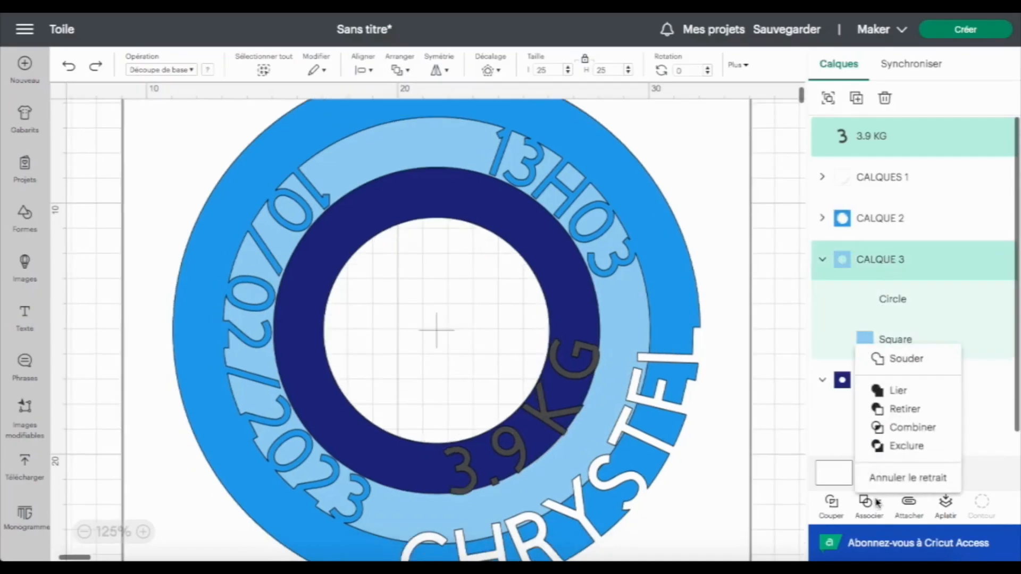
{"action": "left_click", "coordinate": [893, 392]}
{"action": "double_click", "coordinate": [870, 137]}
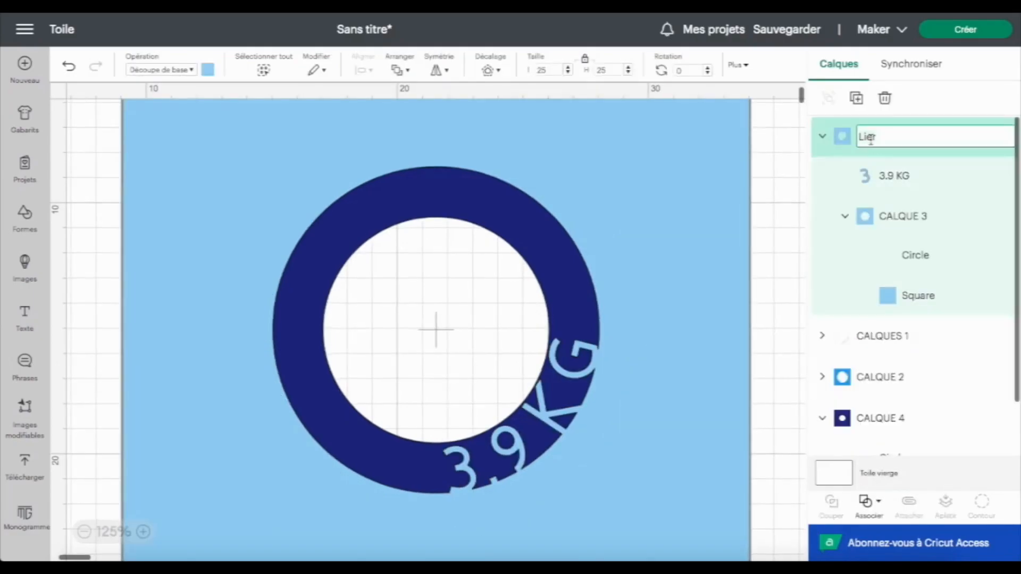
{"action": "type", "text": "CALQ"}
{"action": "type", "text": "UE 3"}
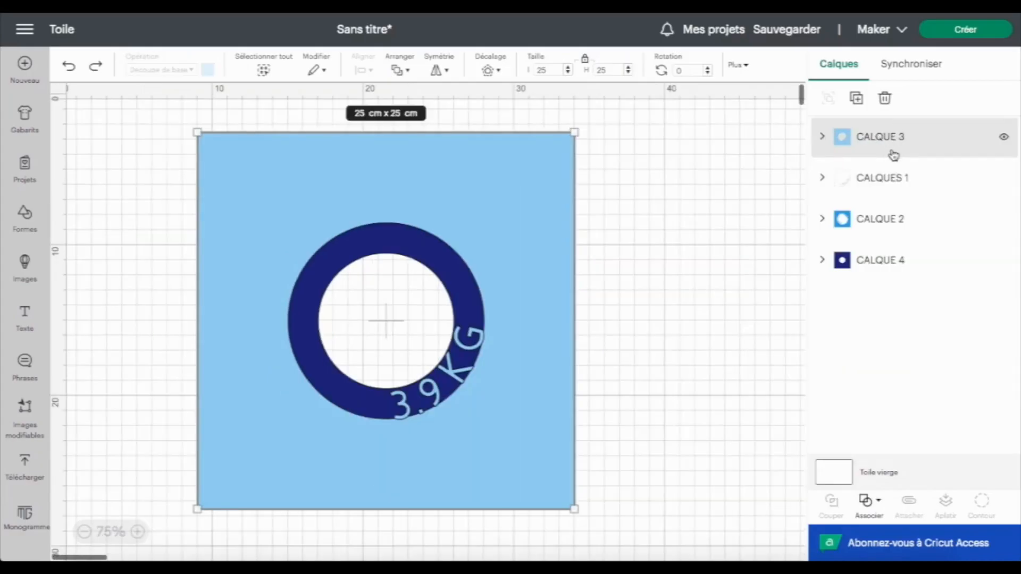
{"action": "left_click", "coordinate": [876, 139]}
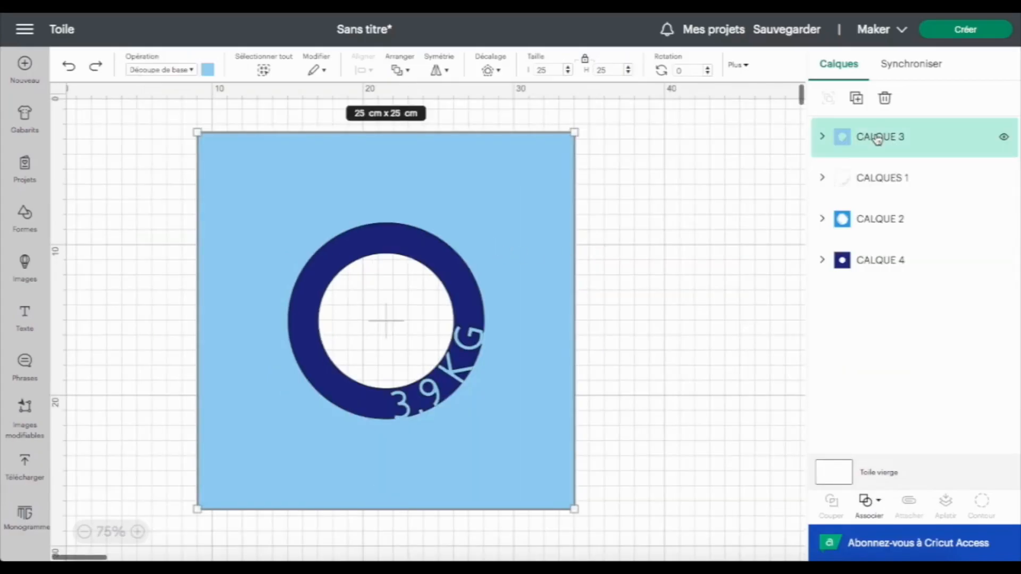
Send CALQUE 3 back two levels so it sits below CALQUE 2 in the stack
{"action": "left_click", "coordinate": [409, 71]}
{"action": "left_click", "coordinate": [420, 127]}
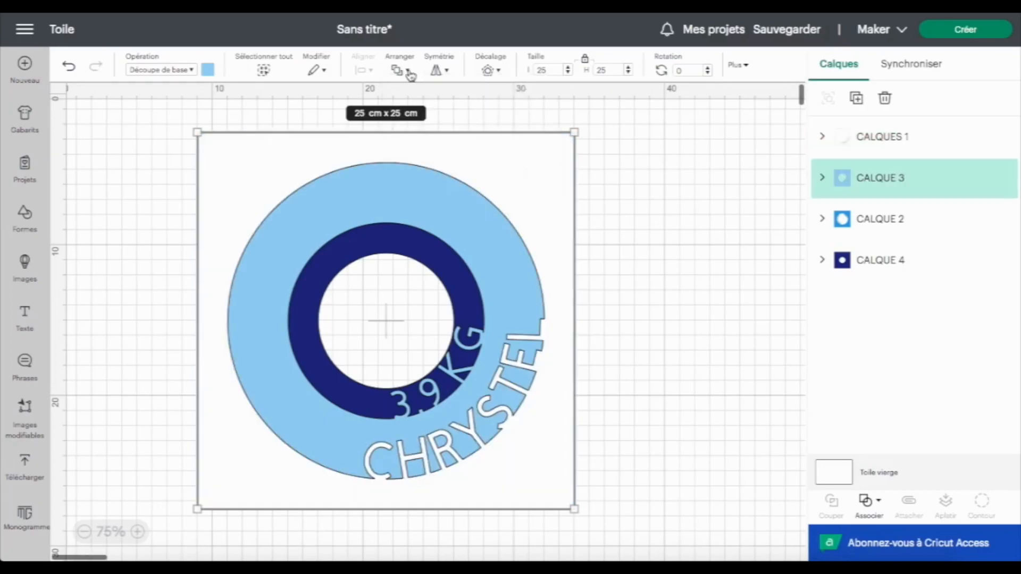
{"action": "left_click", "coordinate": [408, 71]}
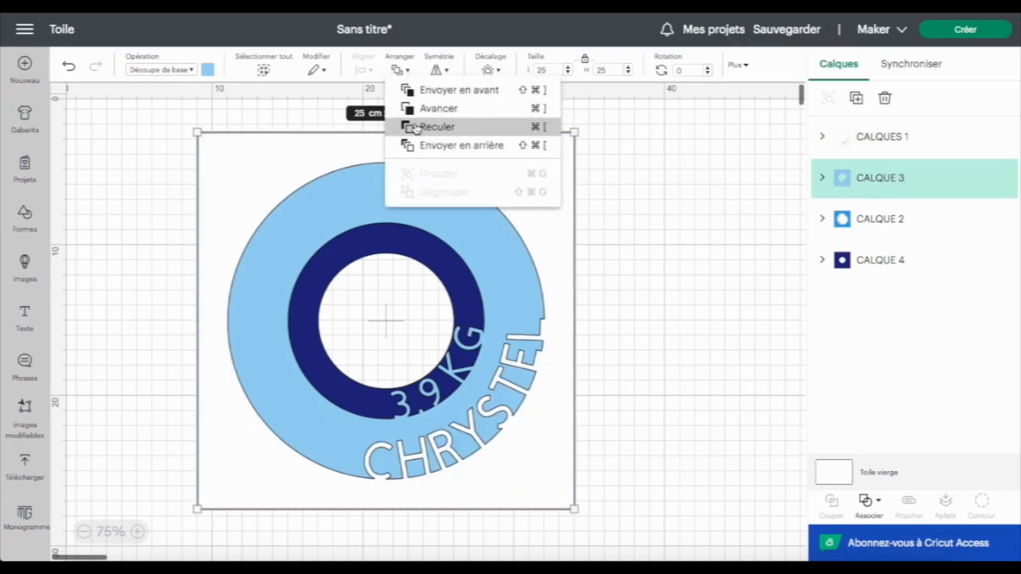
{"action": "left_click", "coordinate": [417, 127]}
{"action": "left_click", "coordinate": [134, 374]}
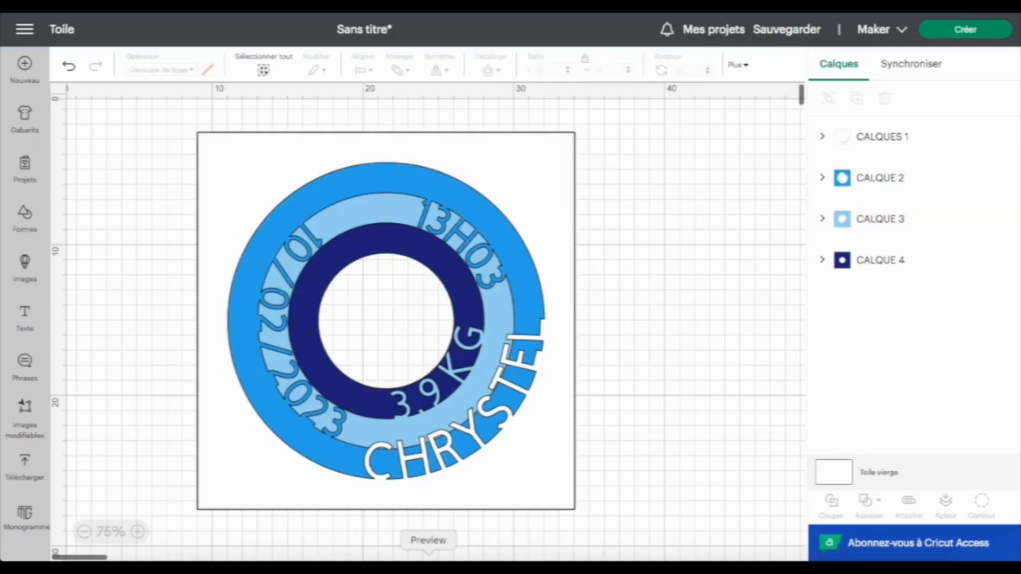
Search the image library for FLEUR, filter to free images, and add the orange five-petal flower to the canvas
{"action": "left_click", "coordinate": [24, 262]}
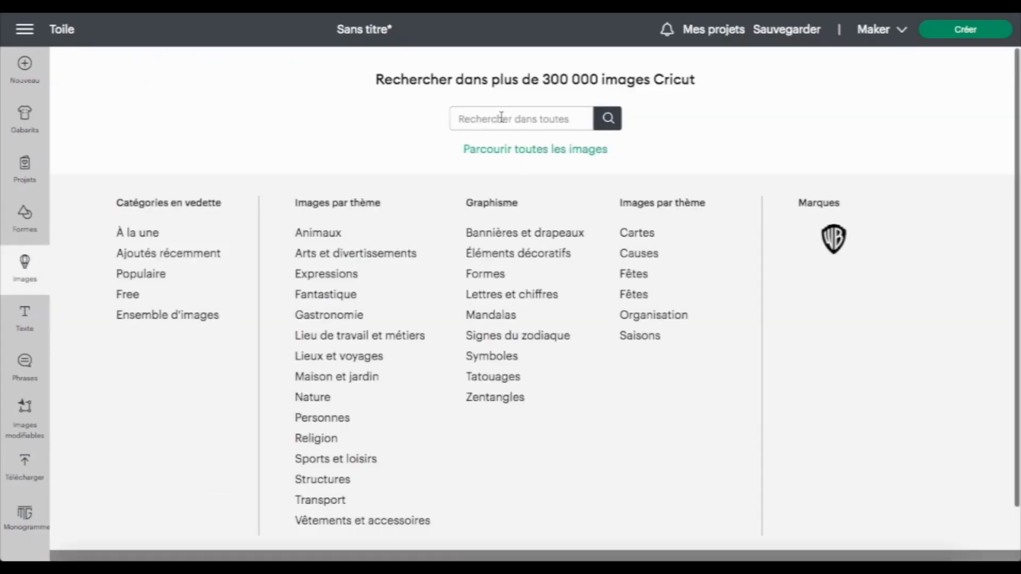
{"action": "type", "text": "FLEUR"}
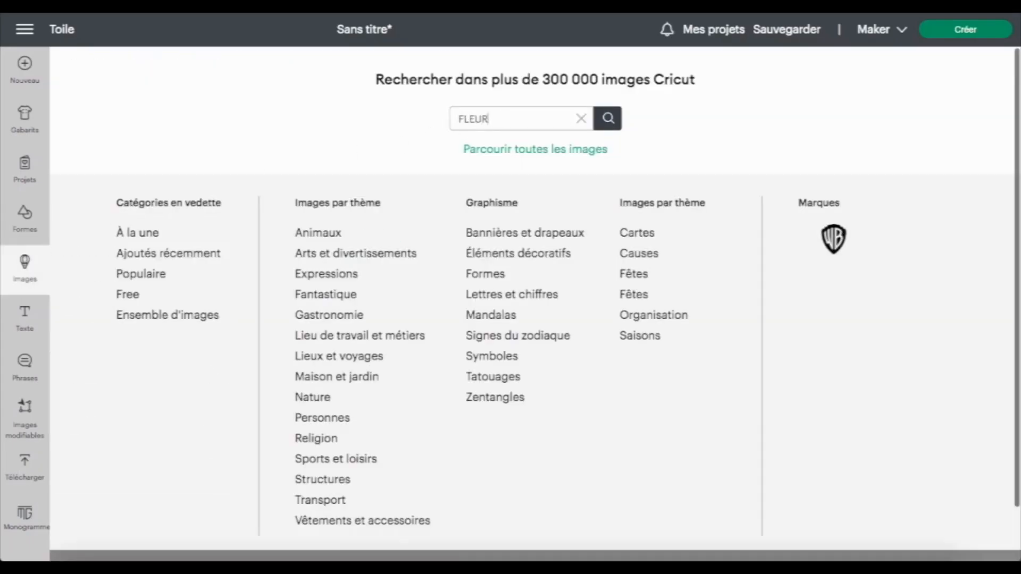
{"action": "key", "text": "Return"}
{"action": "left_click", "coordinate": [69, 156]}
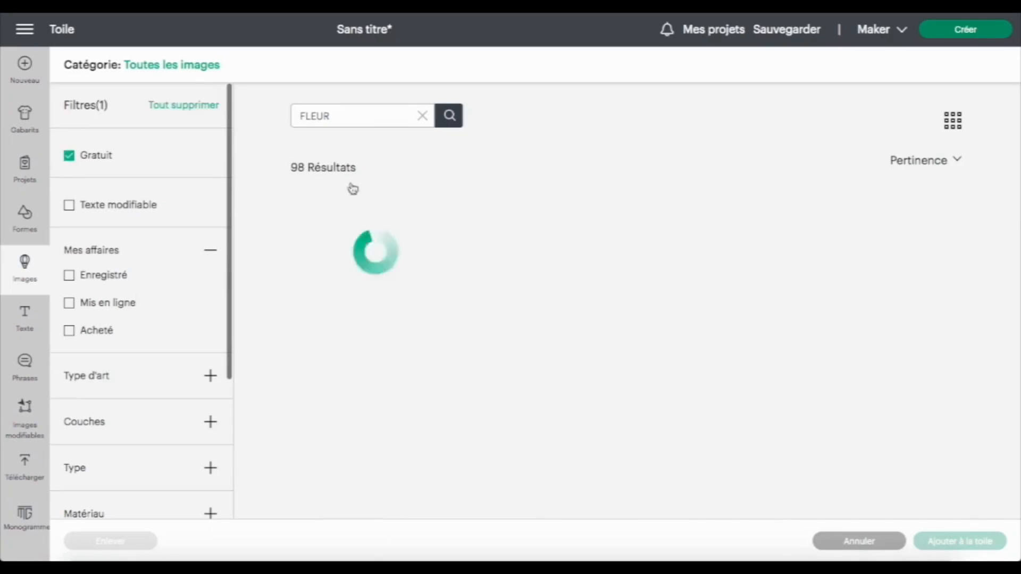
{"action": "scroll", "coordinate": [454, 375], "scroll_direction": "down", "scroll_amount": 10}
{"action": "left_click", "coordinate": [353, 269]}
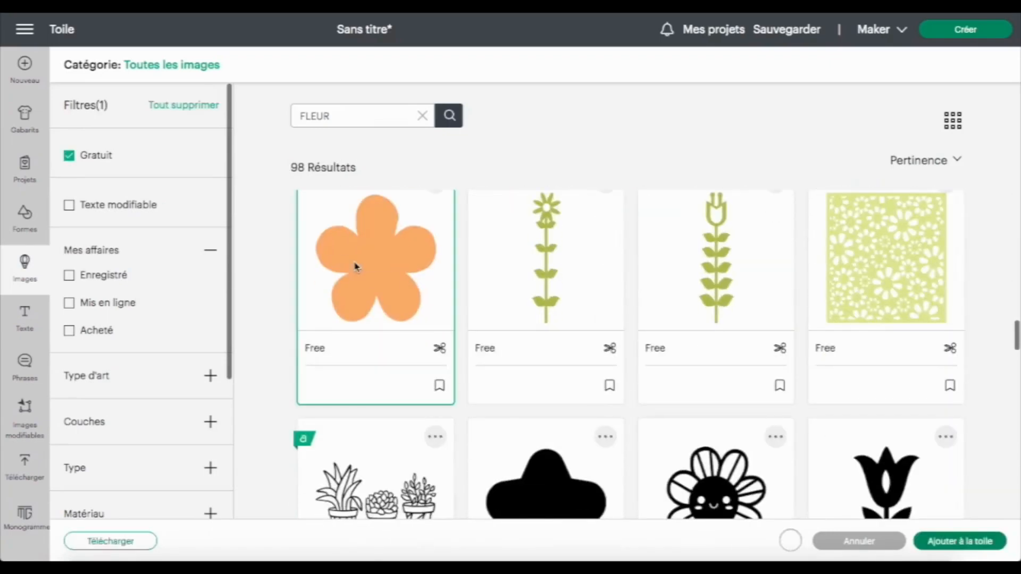
{"action": "left_click", "coordinate": [985, 551]}
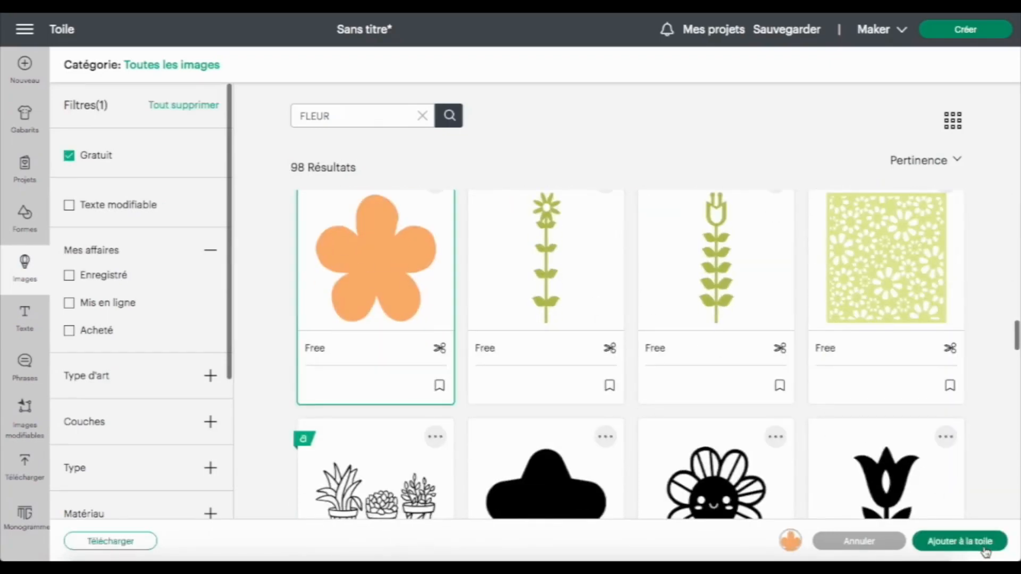
Place the flower at the top of the ring and mirror it horizontally
{"action": "left_click_drag", "start_coordinate": [165, 173], "coordinate": [391, 187]}
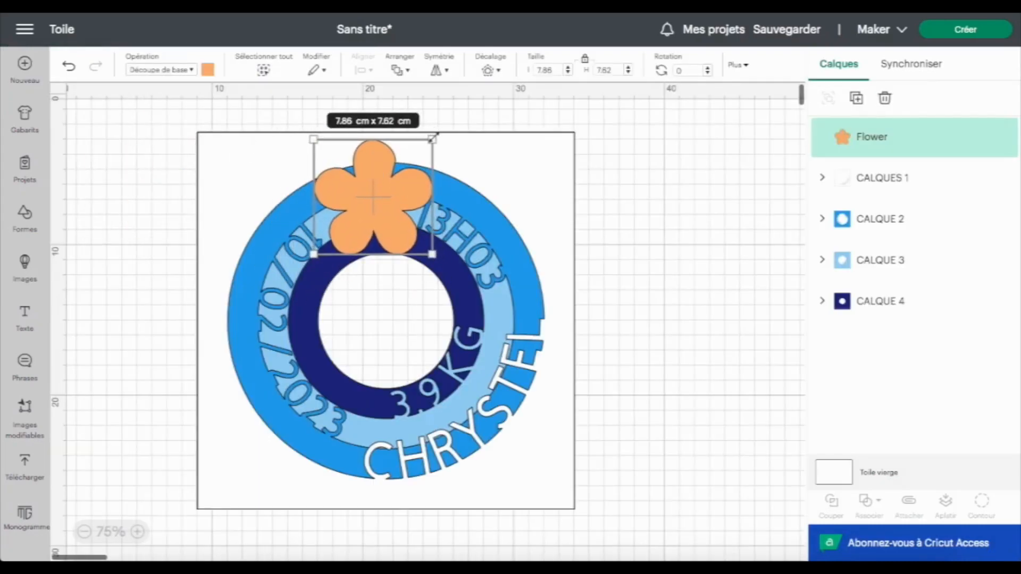
{"action": "left_click", "coordinate": [448, 71]}
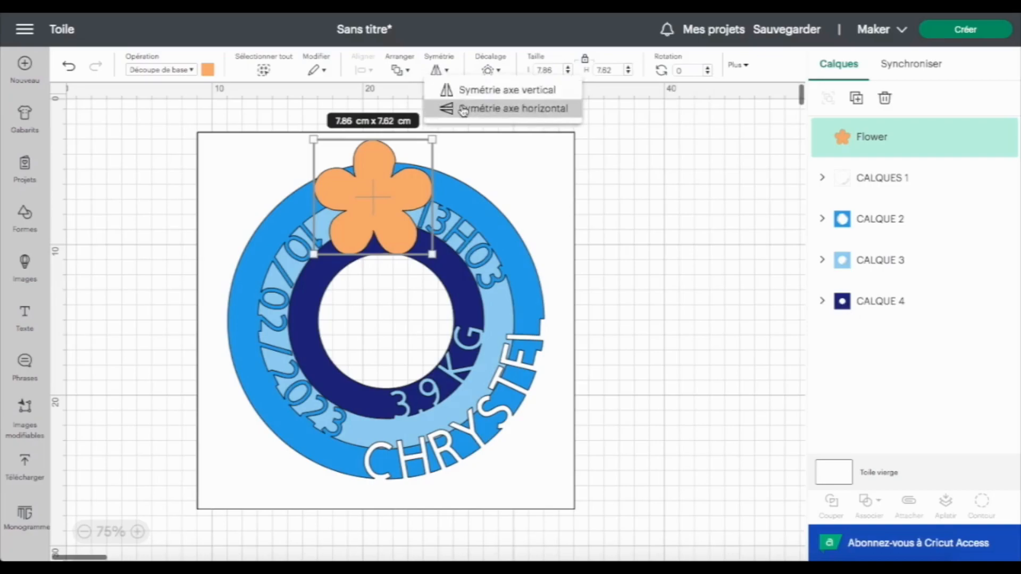
{"action": "left_click", "coordinate": [464, 109]}
Shrink the flower to about 3.7 × 3.6 cm and position it on the outer ring's upper left
{"action": "left_click_drag", "start_coordinate": [433, 255], "coordinate": [387, 211]}
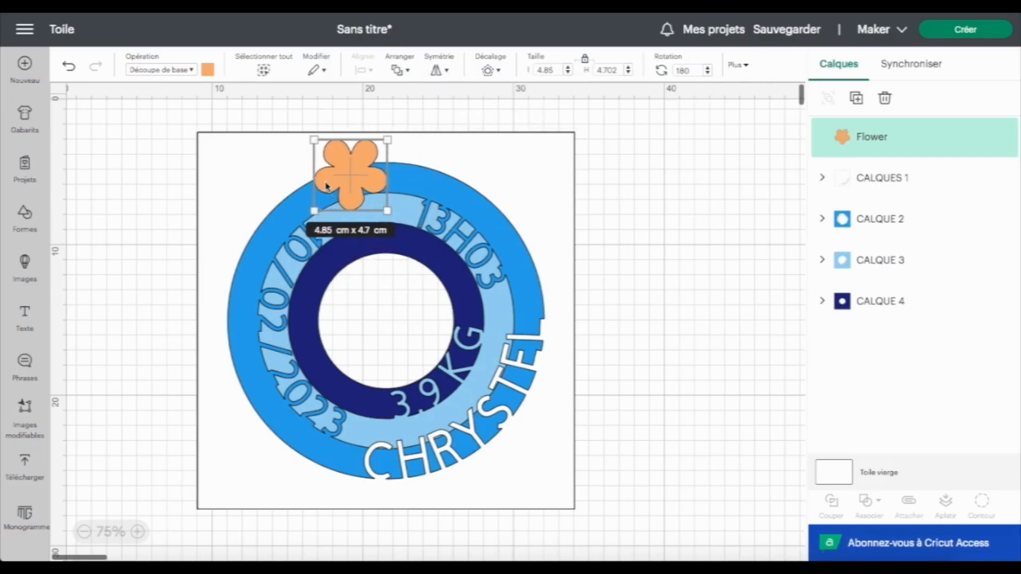
{"action": "left_click_drag", "start_coordinate": [327, 186], "coordinate": [343, 199]}
{"action": "left_click_drag", "start_coordinate": [408, 230], "coordinate": [385, 206]}
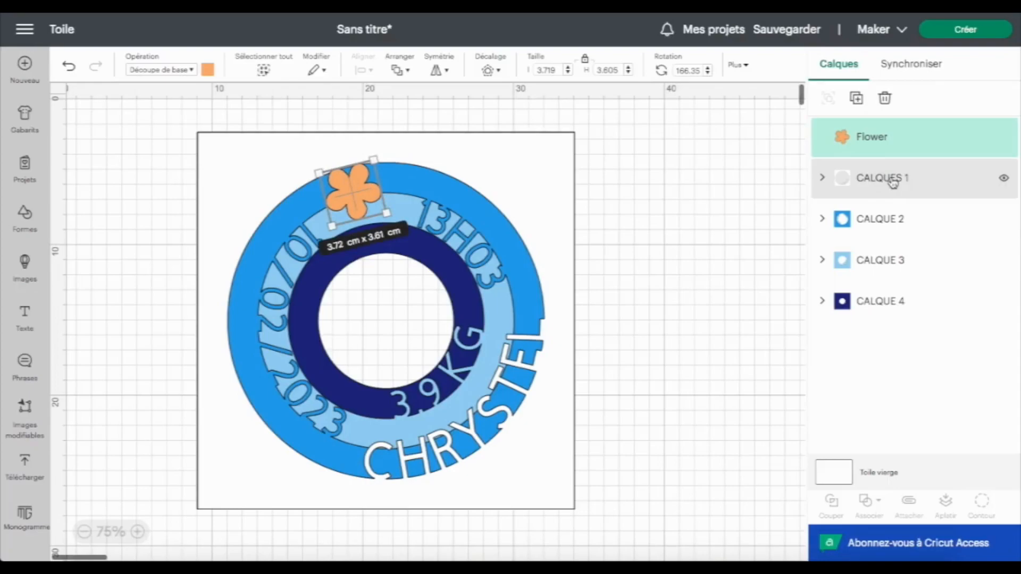
Move the flower into the CALQUES 1 group so it is cut from that layer
{"action": "left_click", "coordinate": [817, 181]}
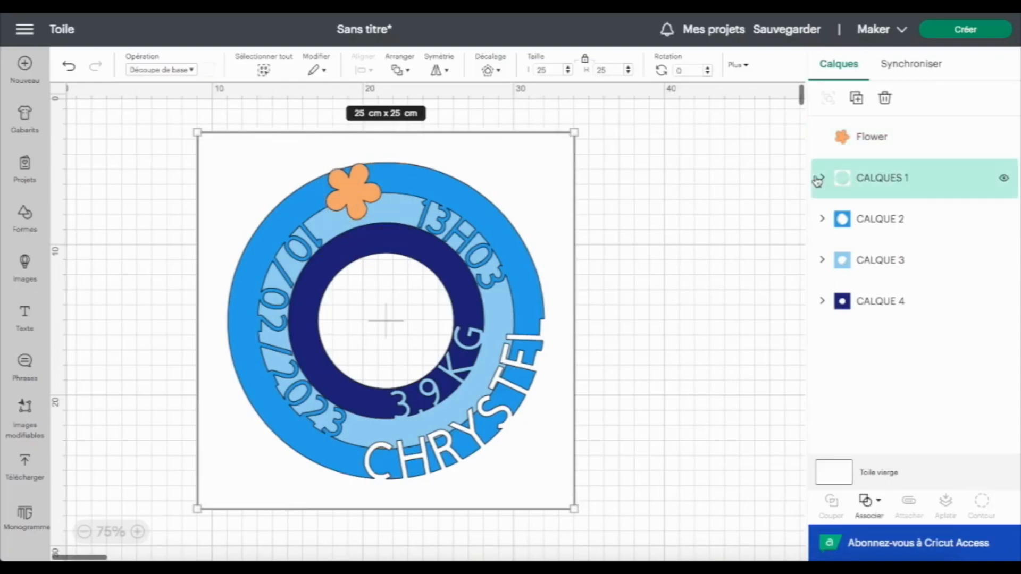
{"action": "left_click", "coordinate": [819, 179]}
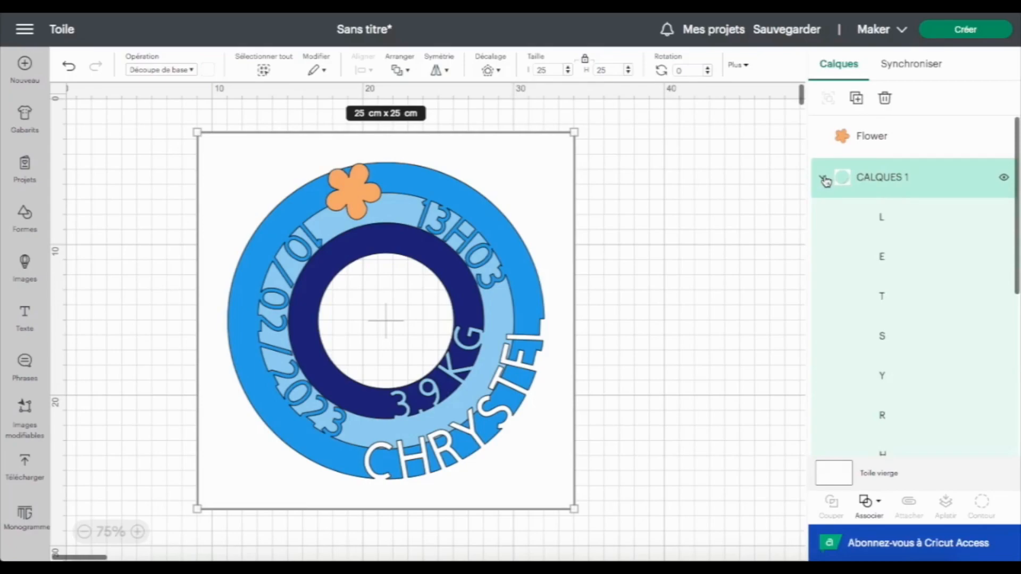
{"action": "left_click_drag", "start_coordinate": [910, 137], "coordinate": [883, 168]}
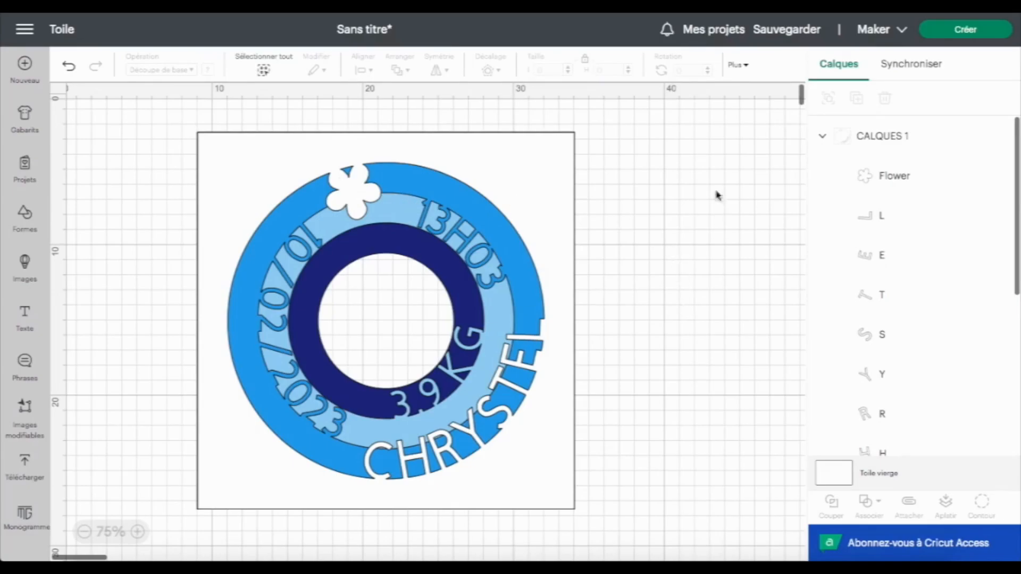
{"action": "left_click", "coordinate": [822, 136]}
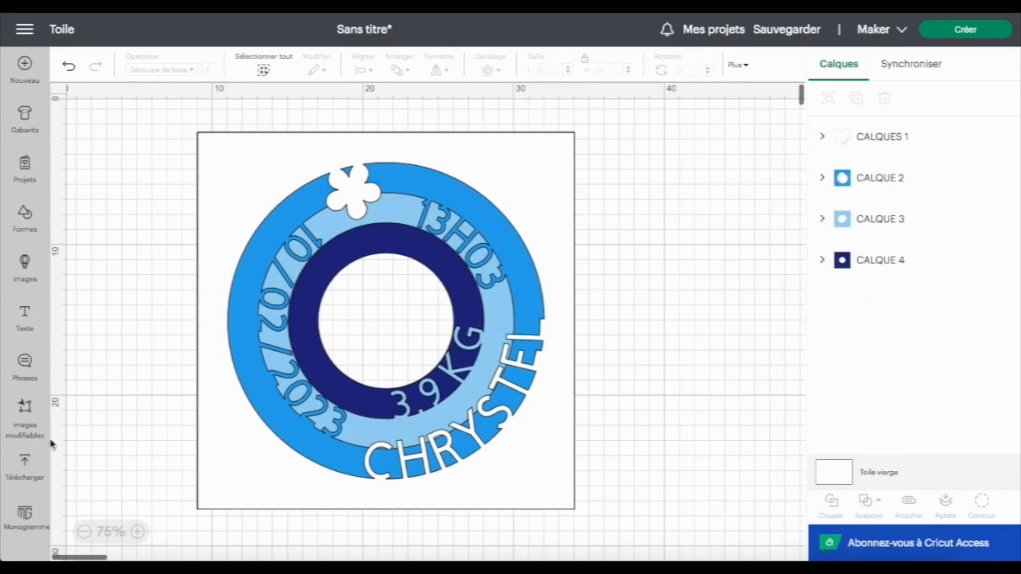
Upload the image file Photo bebe.jpg from the Desktop
{"action": "left_click", "coordinate": [25, 467]}
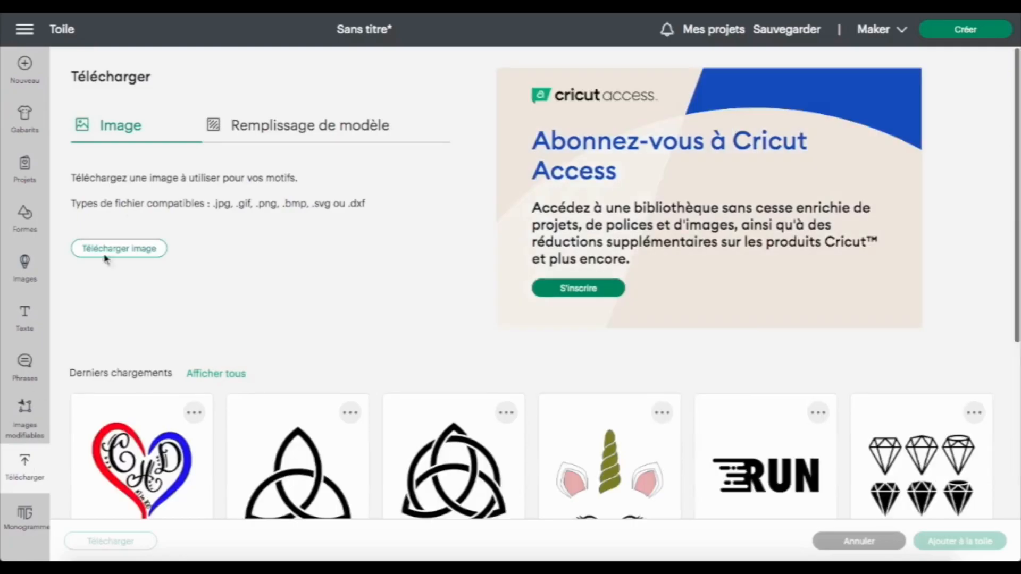
{"action": "left_click", "coordinate": [123, 254]}
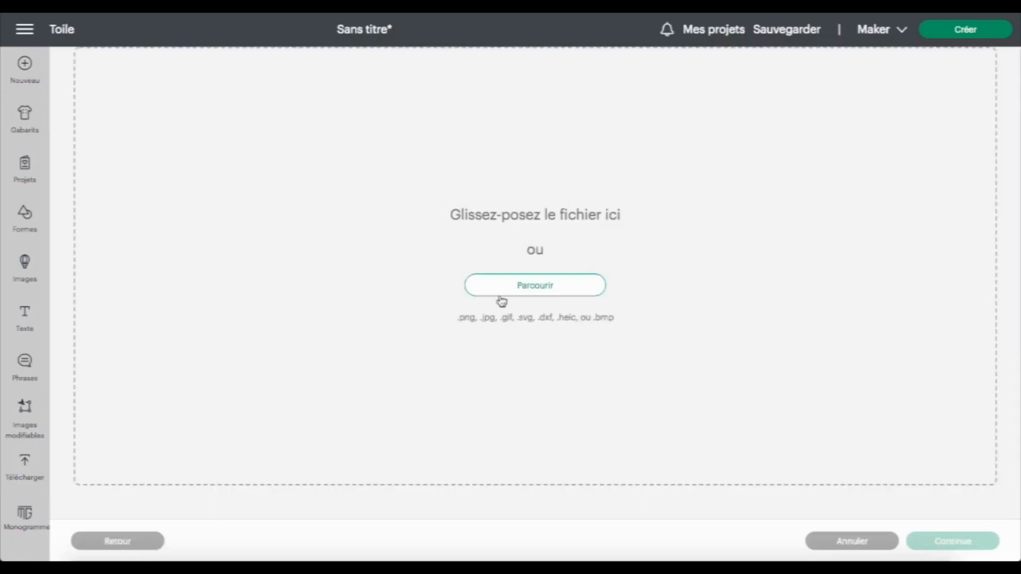
{"action": "left_click", "coordinate": [528, 287]}
{"action": "left_click", "coordinate": [336, 63]}
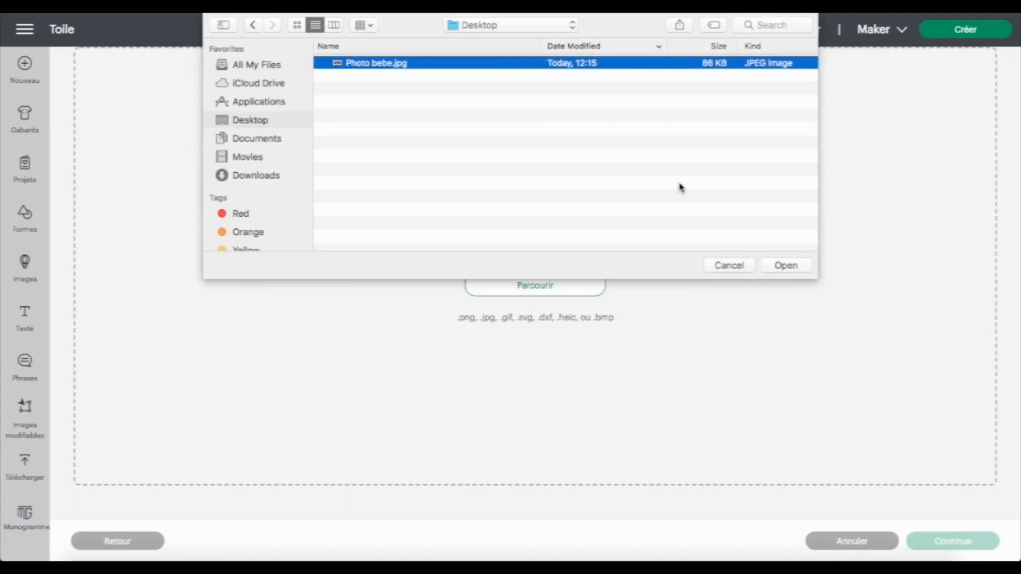
{"action": "left_click", "coordinate": [791, 268]}
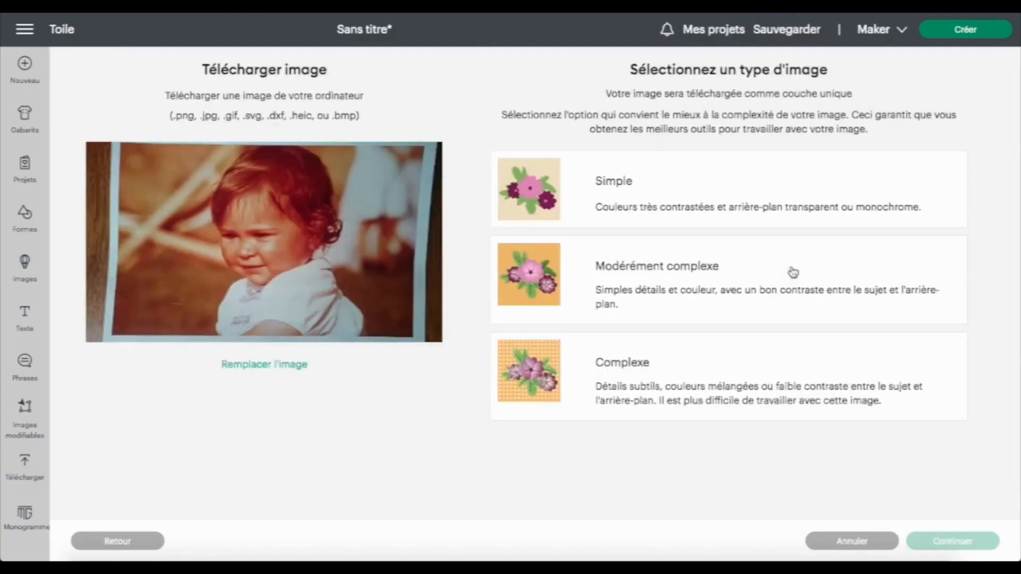
Set the upload as a Complexe, print-then-cut image, save it, and add it to the canvas
{"action": "left_click", "coordinate": [692, 390]}
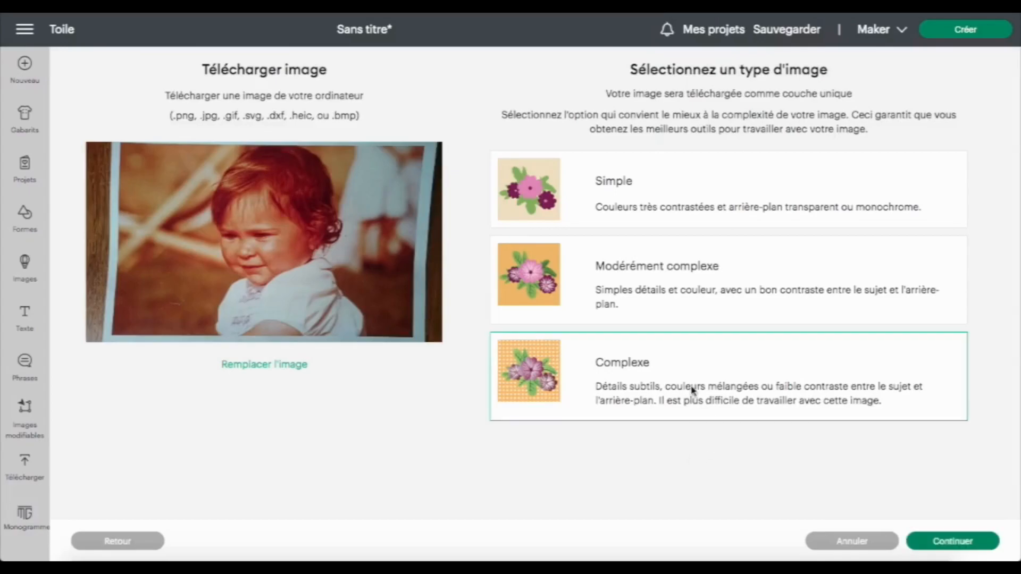
{"action": "left_click", "coordinate": [943, 538]}
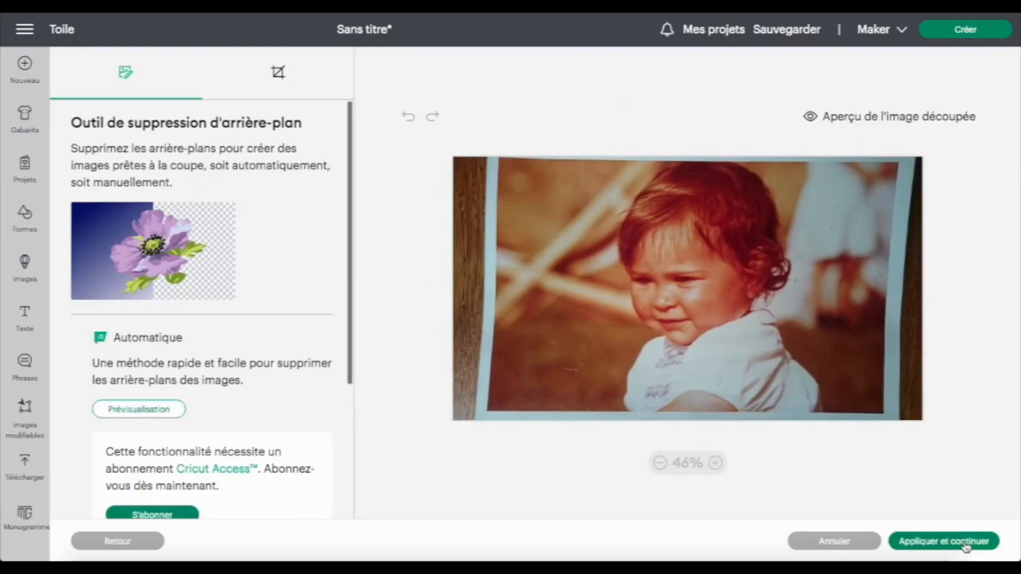
{"action": "left_click", "coordinate": [965, 542]}
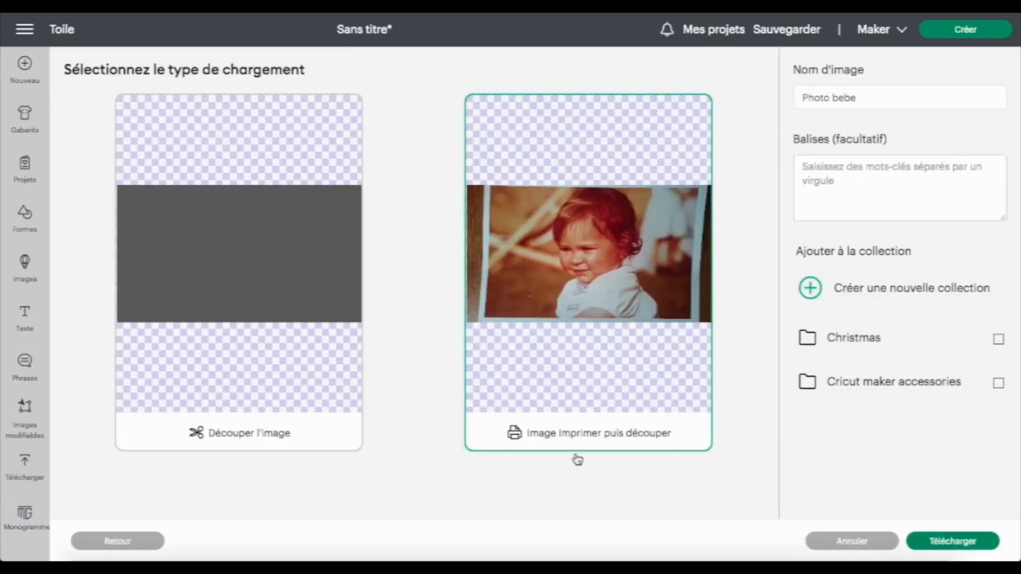
{"action": "left_click", "coordinate": [969, 542]}
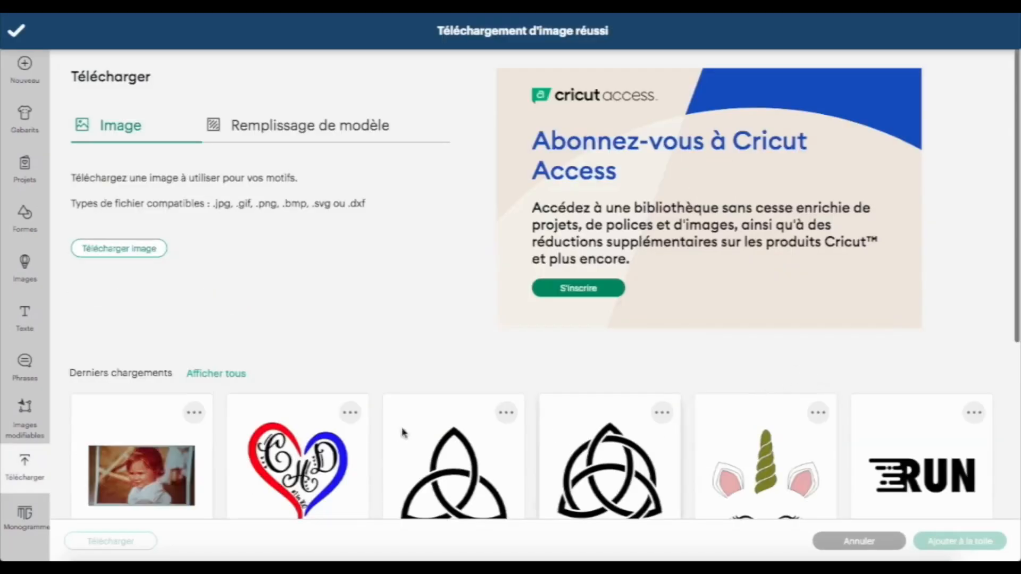
{"action": "left_click", "coordinate": [141, 468]}
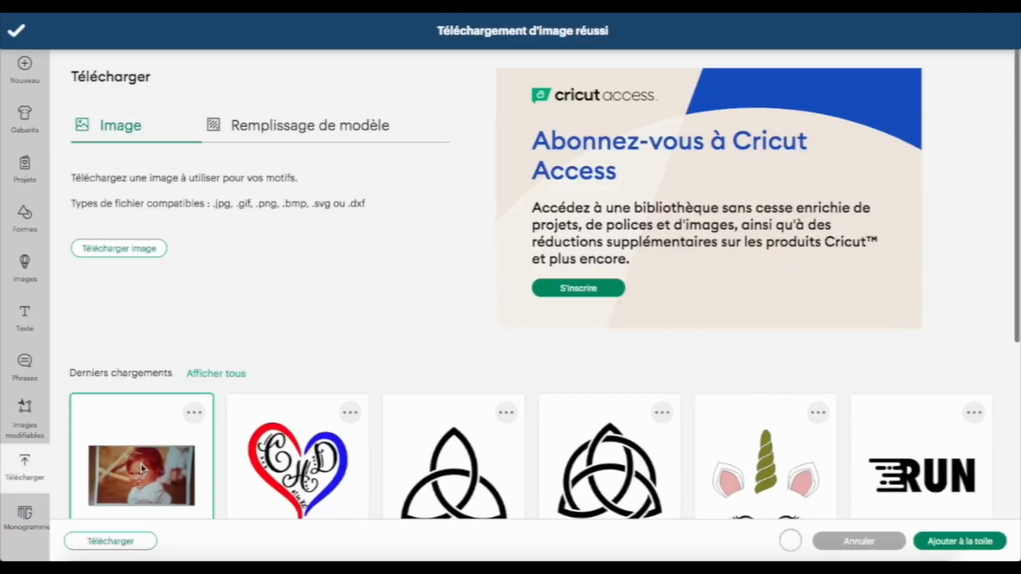
{"action": "left_click", "coordinate": [976, 541]}
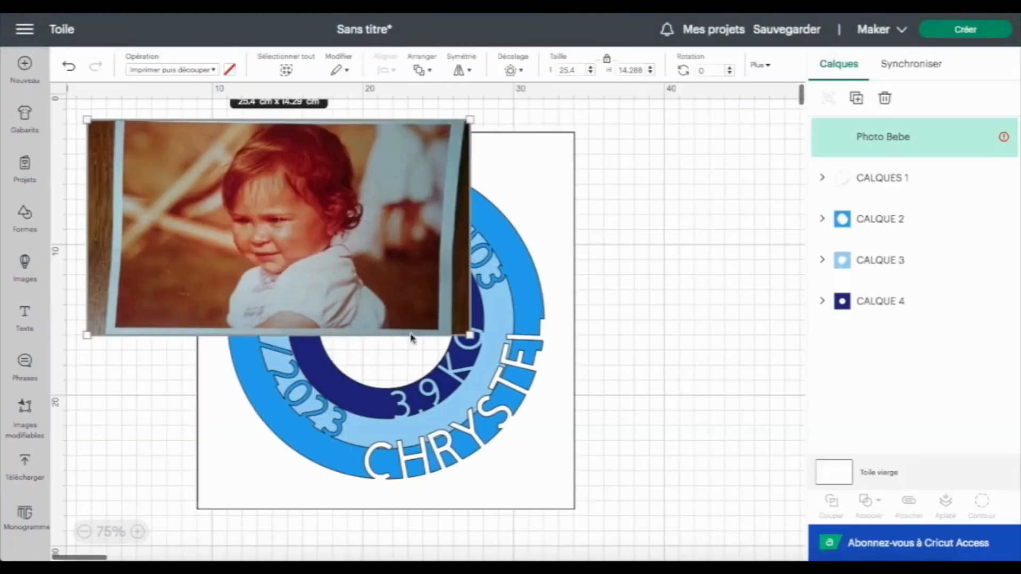
Move the photo over the design and send it to the back of the stack
{"action": "left_click_drag", "start_coordinate": [327, 223], "coordinate": [424, 319]}
{"action": "left_click", "coordinate": [422, 70]}
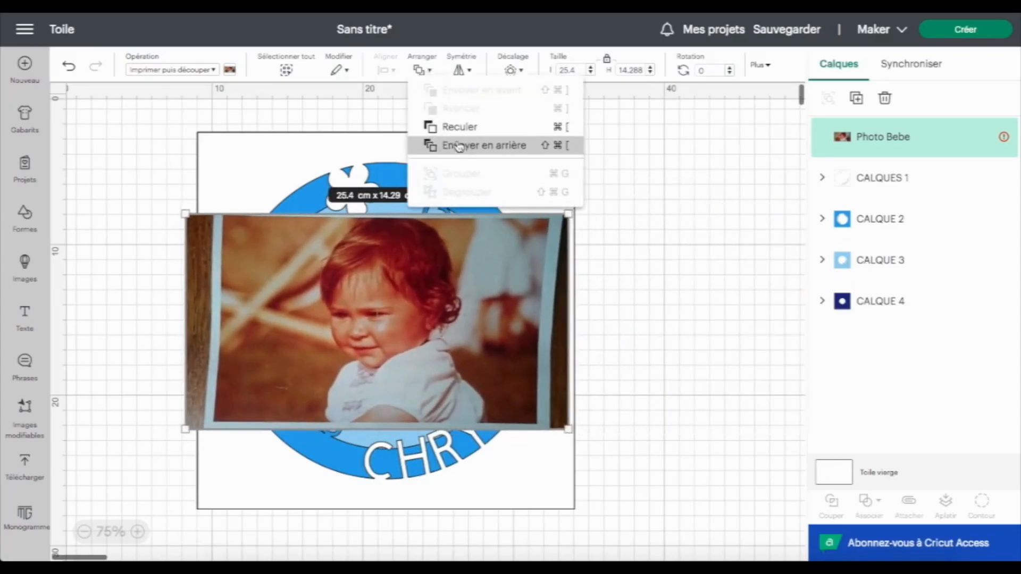
{"action": "left_click", "coordinate": [457, 145]}
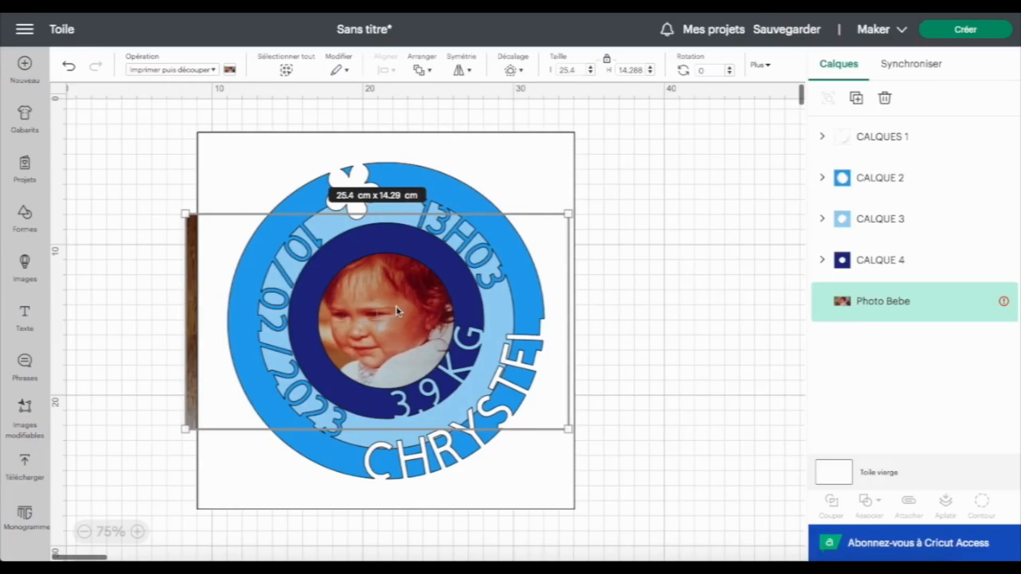
Resize the photo to about 20.25 × 11.39 cm and centre the child's face in the ring opening
{"action": "left_click_drag", "start_coordinate": [400, 314], "coordinate": [405, 333]}
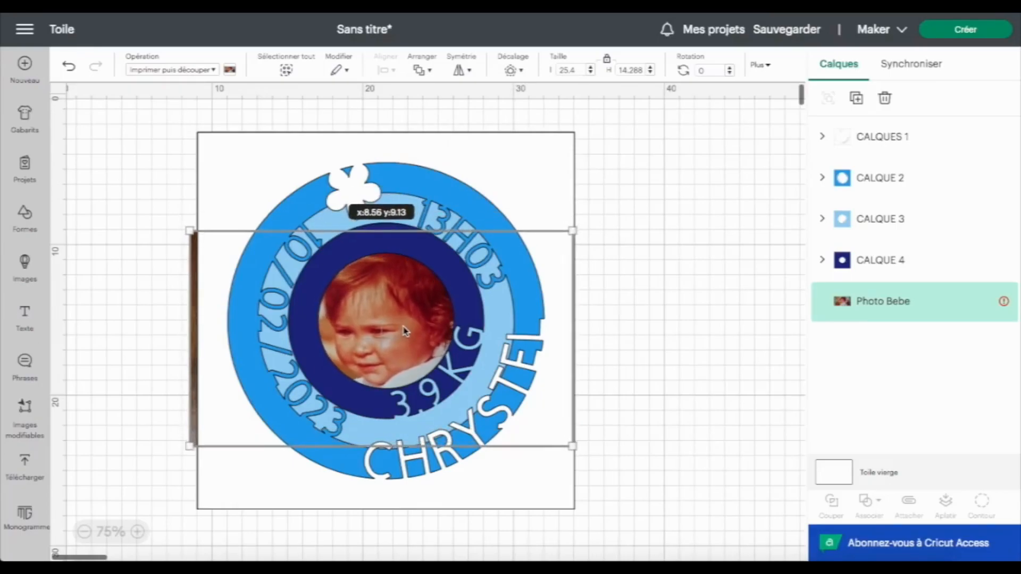
{"action": "left_click_drag", "start_coordinate": [570, 232], "coordinate": [538, 250]}
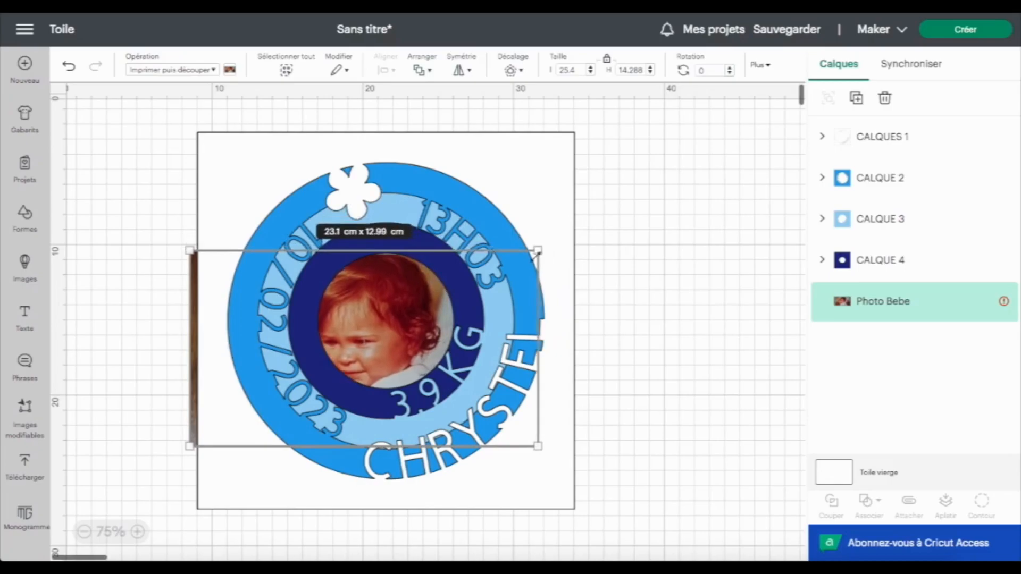
{"action": "left_click_drag", "start_coordinate": [190, 445], "coordinate": [234, 423]}
{"action": "left_click_drag", "start_coordinate": [420, 332], "coordinate": [407, 330]}
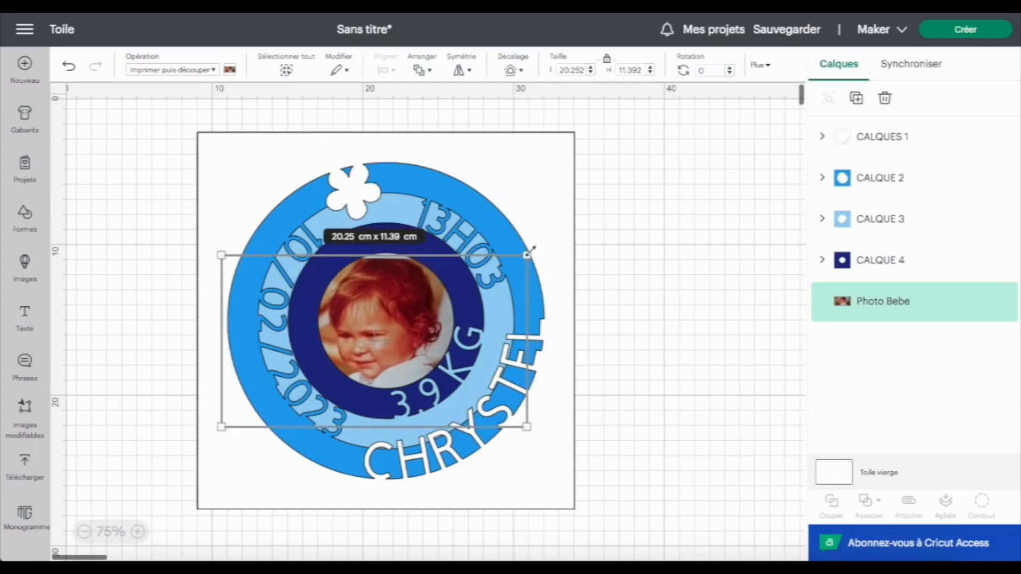
Resize the photo to about 19.16 × 10.78 cm and reposition it behind the ring opening
{"action": "left_click_drag", "start_coordinate": [524, 256], "coordinate": [510, 265]}
{"action": "left_click_drag", "start_coordinate": [379, 333], "coordinate": [398, 319]}
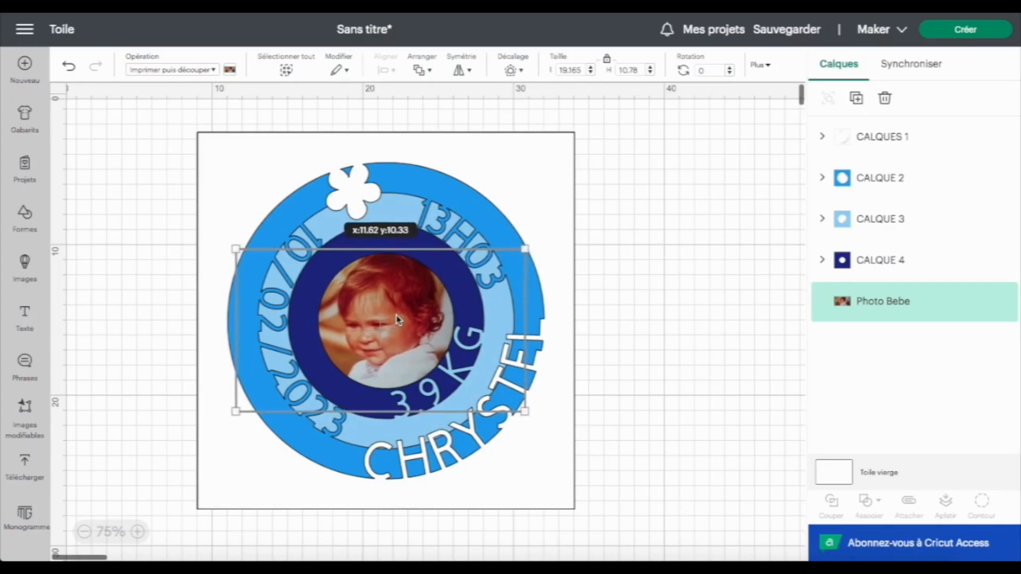
Add a circle shape, set its size to 9.5 cm, and place it over the ring opening
{"action": "left_click", "coordinate": [906, 308]}
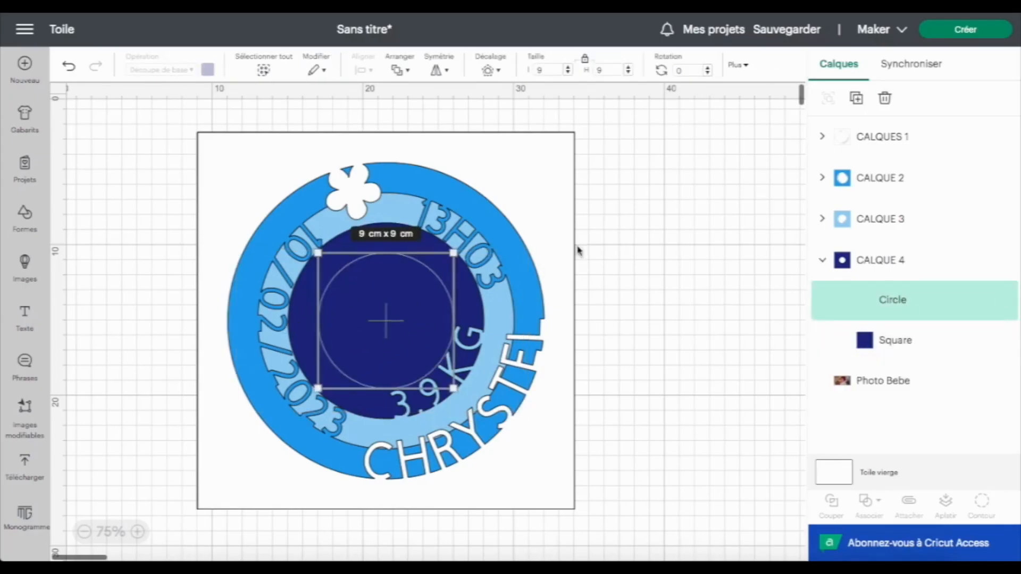
{"action": "left_click", "coordinate": [648, 237]}
{"action": "left_click", "coordinate": [26, 218]}
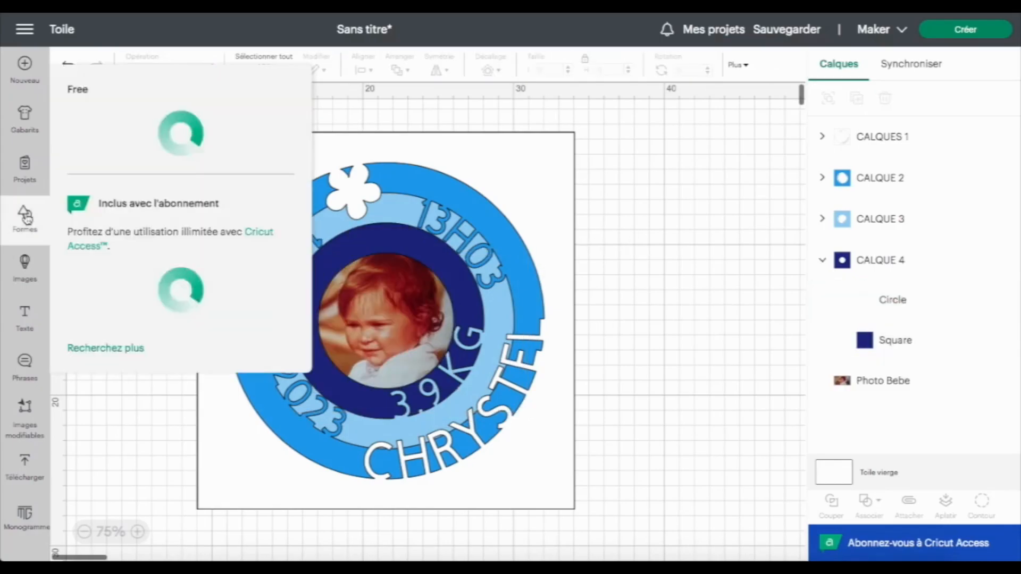
{"action": "left_click", "coordinate": [265, 355]}
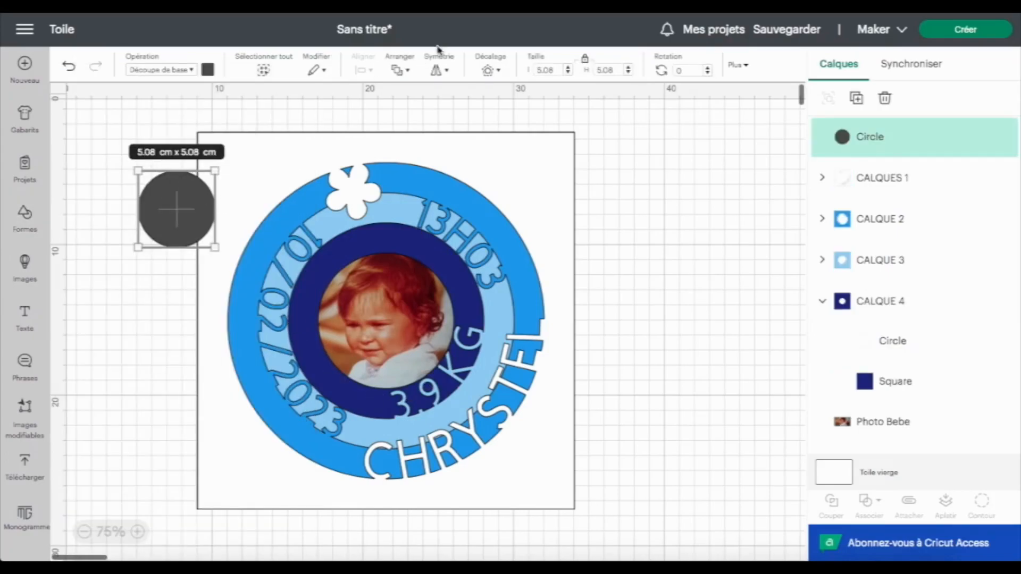
{"action": "left_click", "coordinate": [555, 69]}
{"action": "type", "text": "9.5"}
{"action": "key", "text": "Return"}
{"action": "left_click_drag", "start_coordinate": [176, 242], "coordinate": [351, 317]}
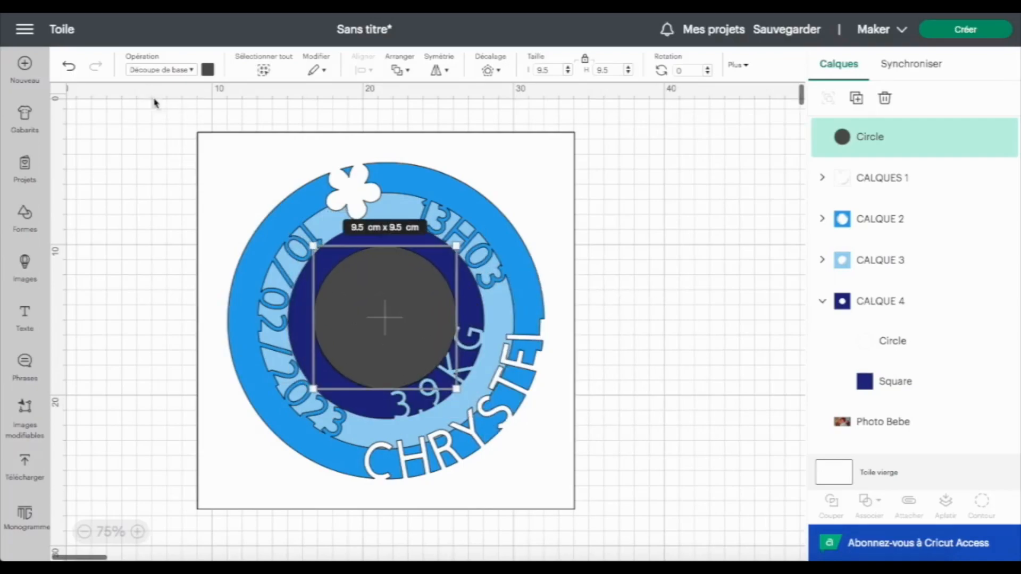
Select the circle together with the four layers and centre them on each other
{"action": "left_click_drag", "start_coordinate": [173, 111], "coordinate": [633, 538]}
{"action": "left_click", "coordinate": [934, 426], "text": "shift"}
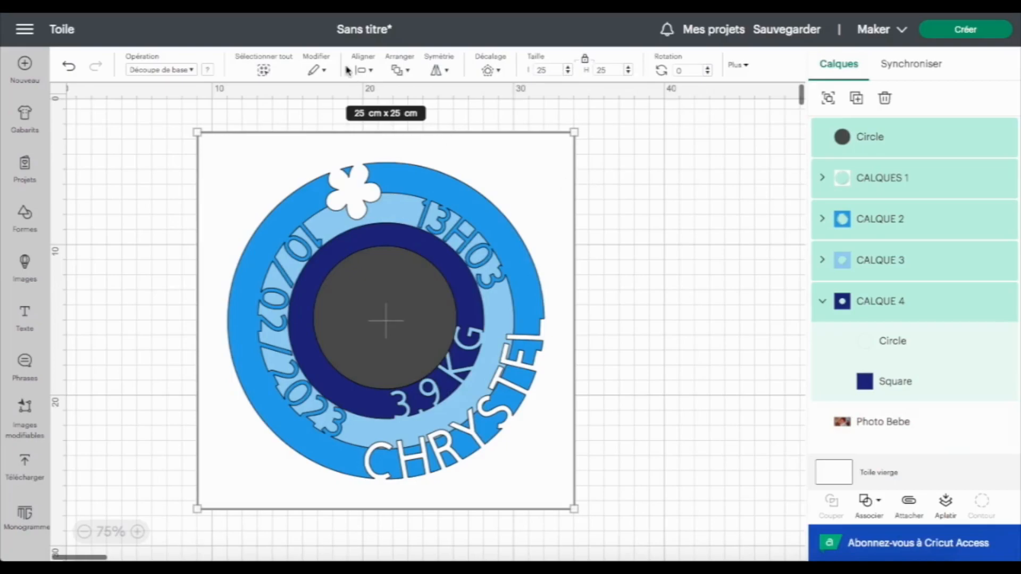
{"action": "left_click", "coordinate": [363, 69]}
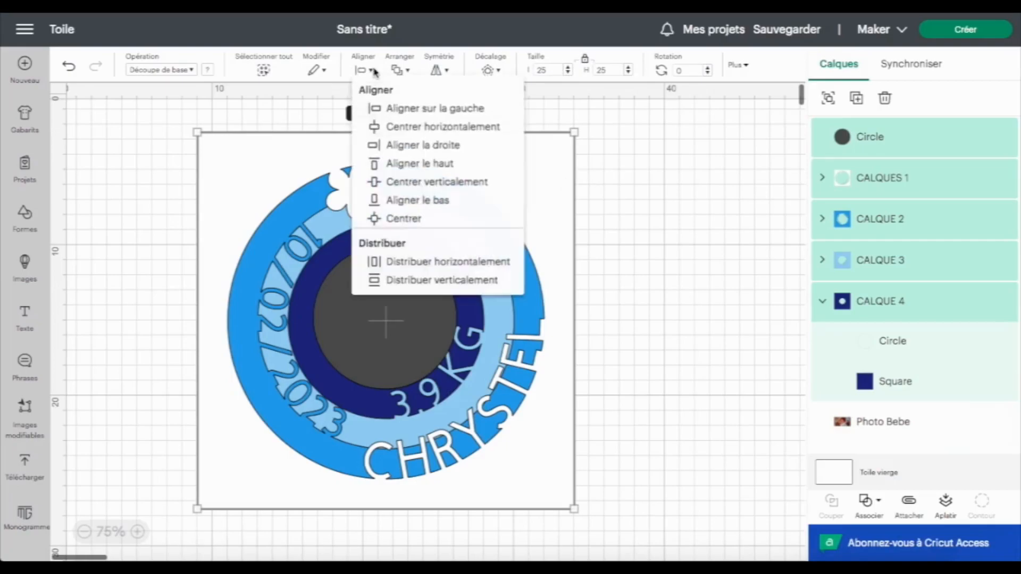
{"action": "left_click", "coordinate": [434, 230]}
Hide the four CALQUE layers, then slice the photo with the 9.5 cm circle
{"action": "left_click", "coordinate": [662, 381]}
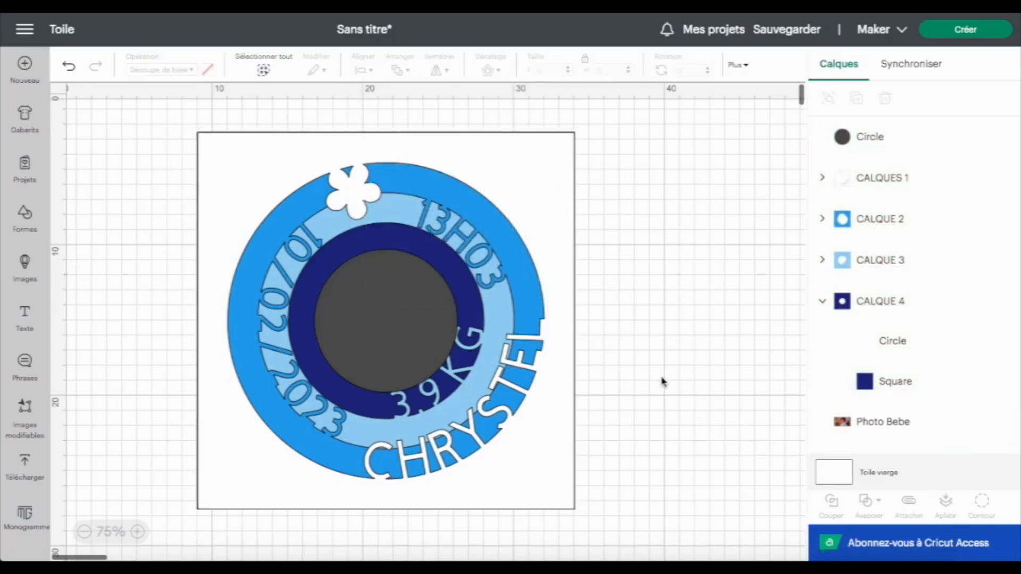
{"action": "left_click", "coordinate": [1004, 177]}
{"action": "left_click", "coordinate": [1003, 222]}
{"action": "left_click", "coordinate": [1003, 260]}
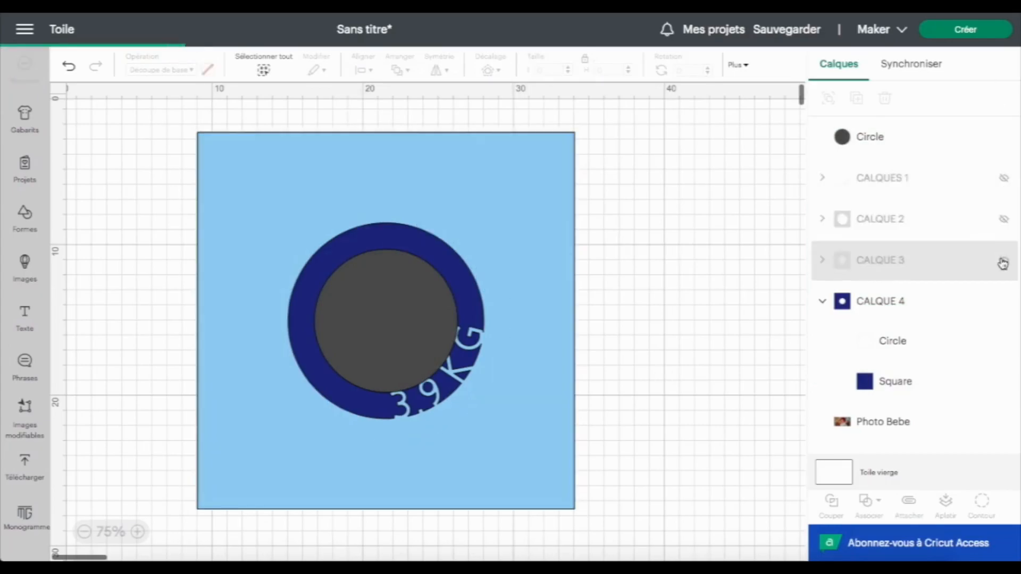
{"action": "left_click", "coordinate": [1003, 301]}
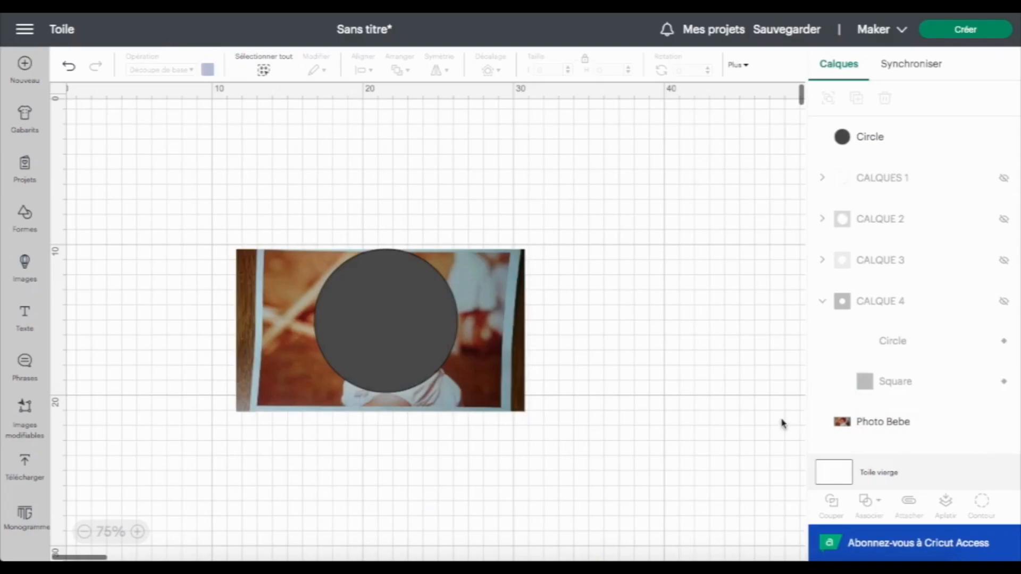
{"action": "left_click_drag", "start_coordinate": [322, 187], "coordinate": [429, 349]}
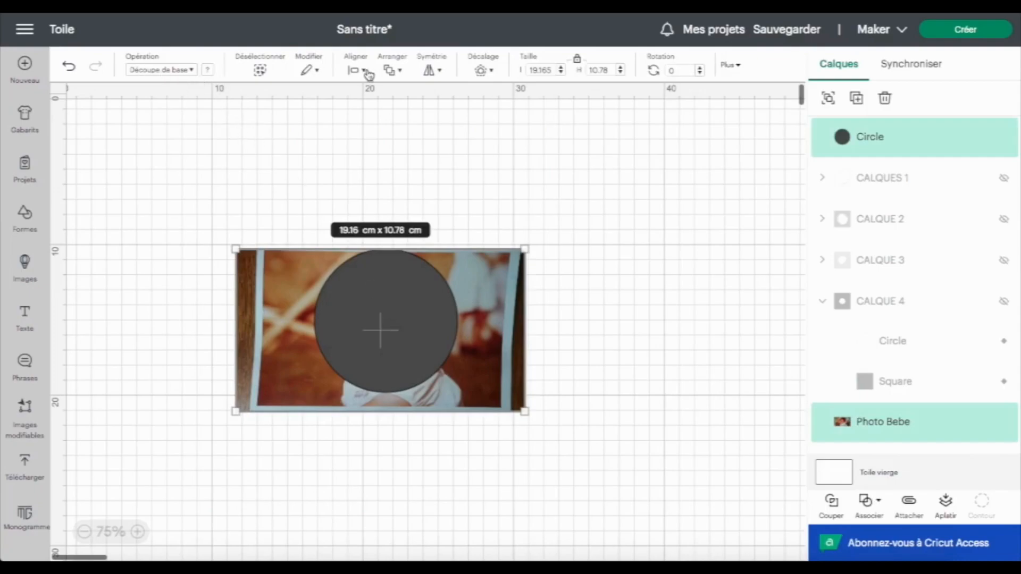
{"action": "left_click", "coordinate": [831, 504]}
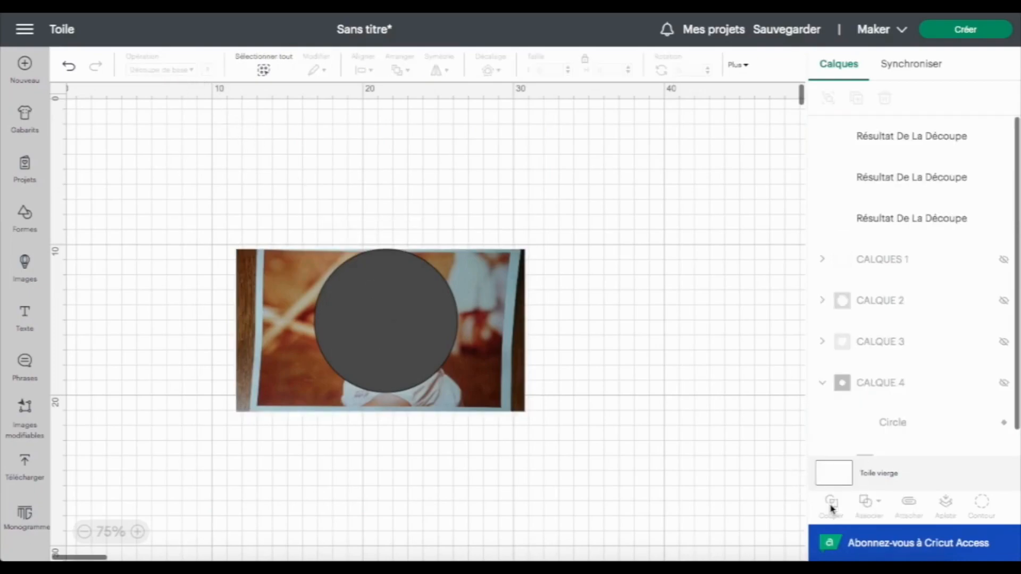
Delete the leftover slice pieces, keeping only the circular photo cut-out
{"action": "left_click", "coordinate": [381, 312]}
{"action": "key", "text": "Delete"}
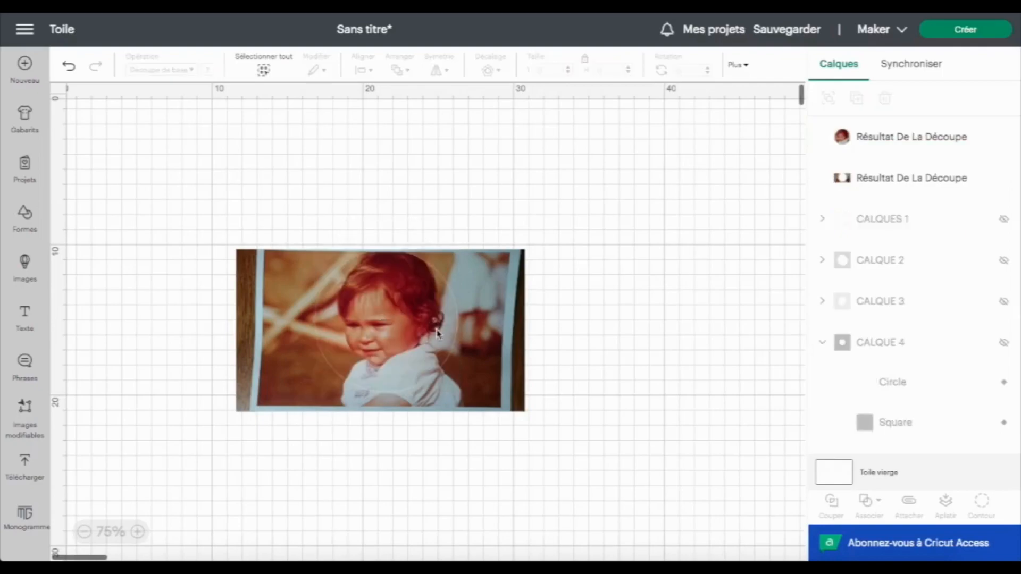
{"action": "left_click", "coordinate": [464, 334]}
{"action": "key", "text": "Delete"}
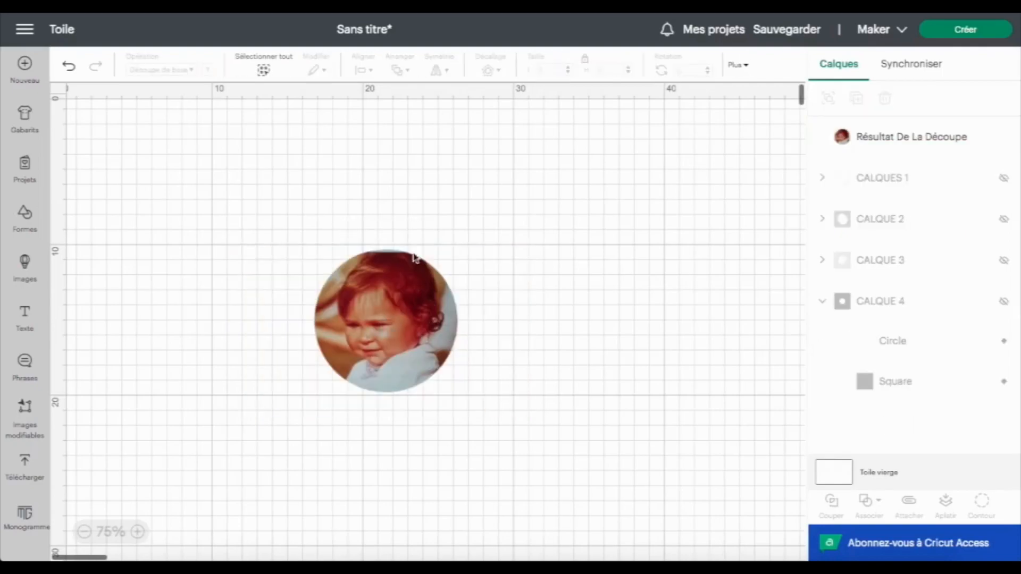
{"action": "left_click", "coordinate": [415, 327]}
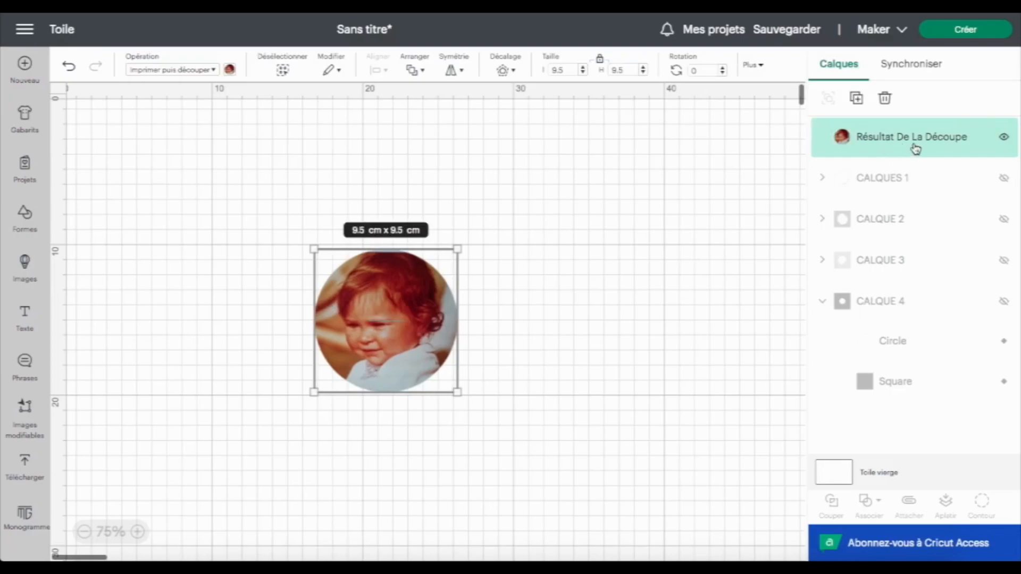
Open the make preview of the circular photo and return to the canvas
{"action": "left_click", "coordinate": [964, 37]}
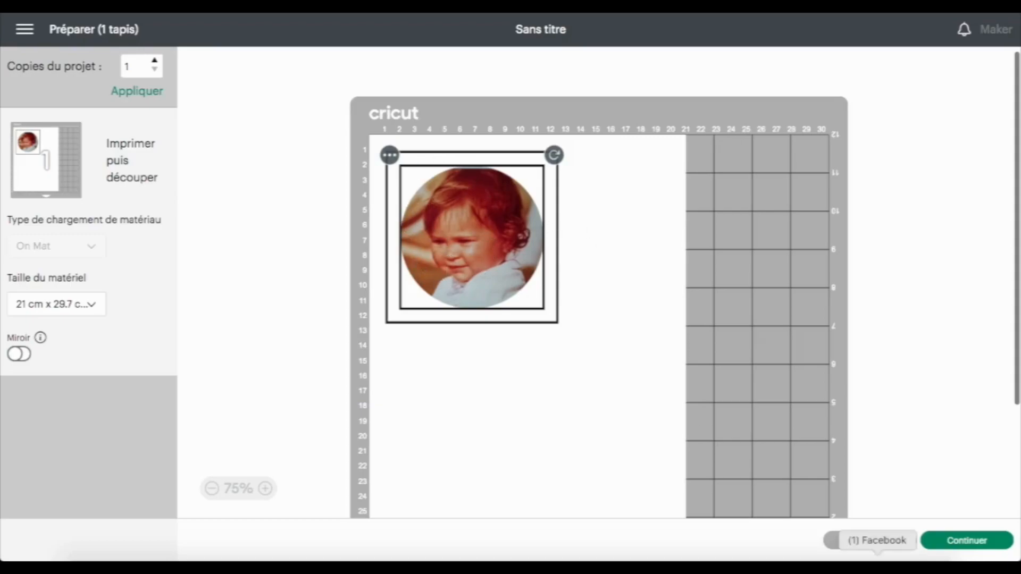
{"action": "left_click", "coordinate": [838, 533]}
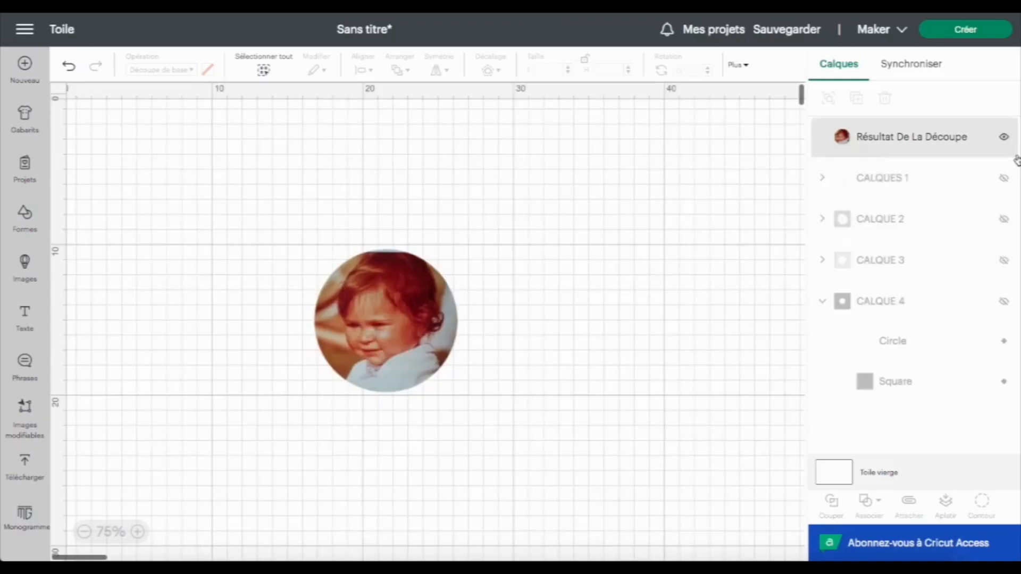
Show the four CALQUE layers again
{"action": "left_click", "coordinate": [1010, 177]}
{"action": "left_click", "coordinate": [1007, 218]}
{"action": "left_click", "coordinate": [1004, 260]}
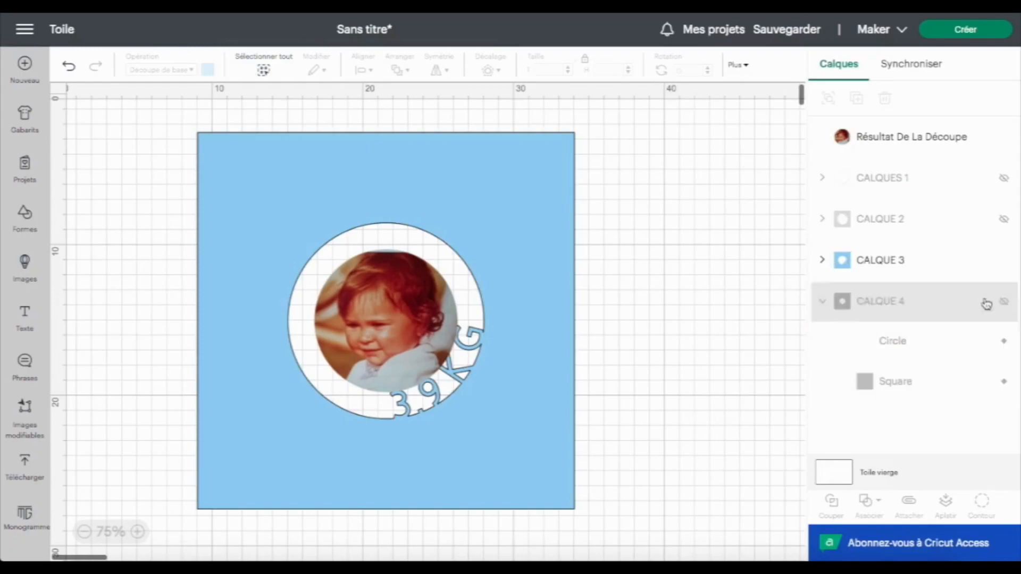
{"action": "left_click", "coordinate": [1004, 177]}
{"action": "left_click", "coordinate": [1004, 222]}
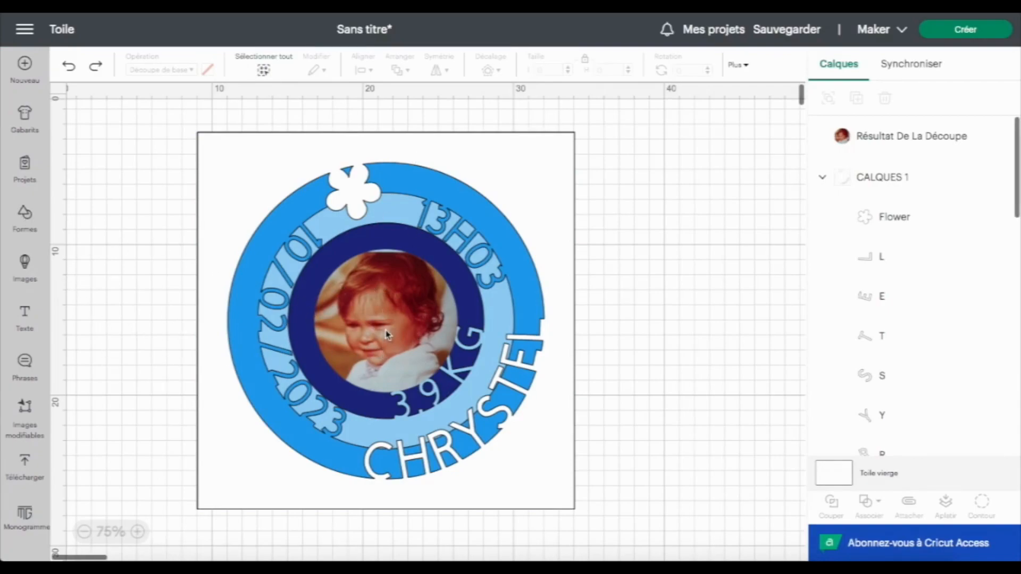
Add a square shape, set it to 25 cm, and colour it white
{"action": "left_click", "coordinate": [25, 217]}
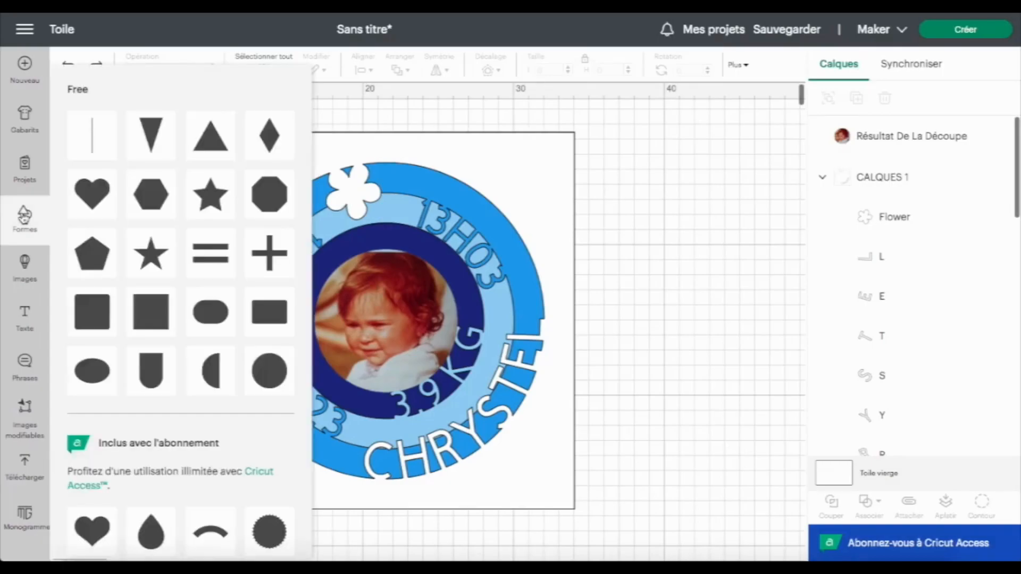
{"action": "left_click", "coordinate": [149, 317]}
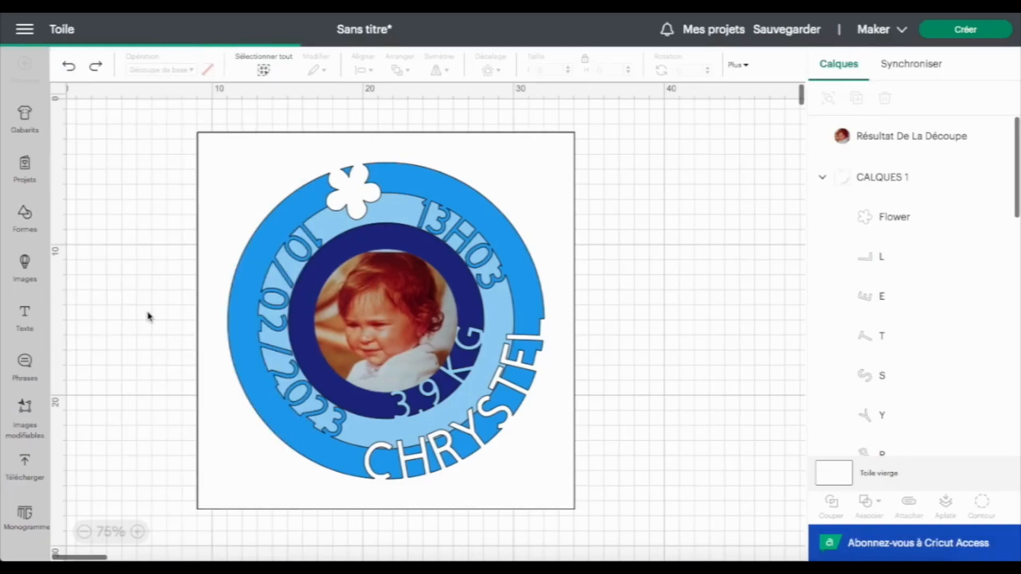
{"action": "left_click", "coordinate": [553, 71]}
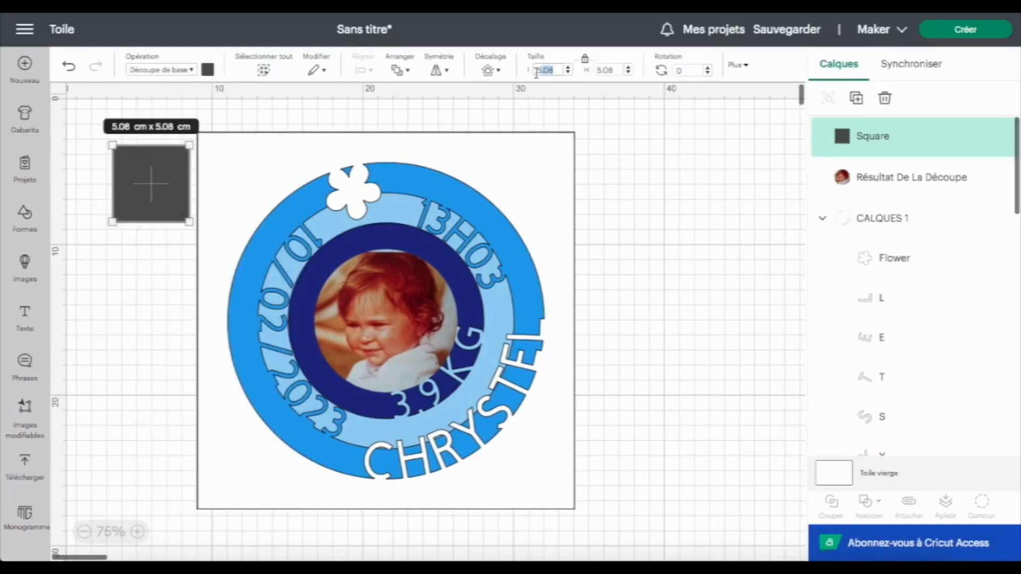
{"action": "double_click", "coordinate": [553, 69]}
{"action": "type", "text": "25"}
{"action": "key", "text": "Return"}
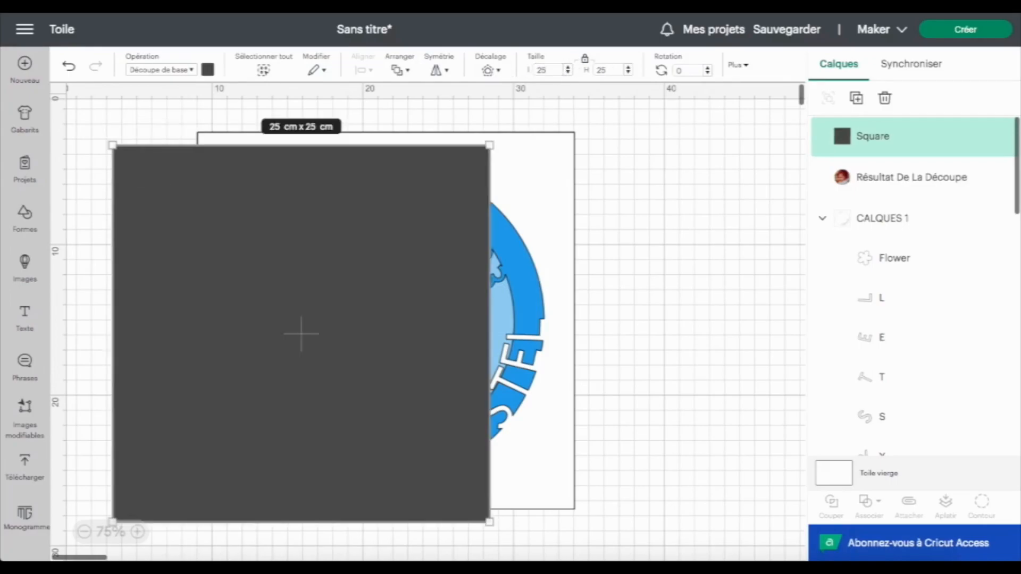
{"action": "left_click", "coordinate": [207, 69]}
{"action": "left_click", "coordinate": [222, 201]}
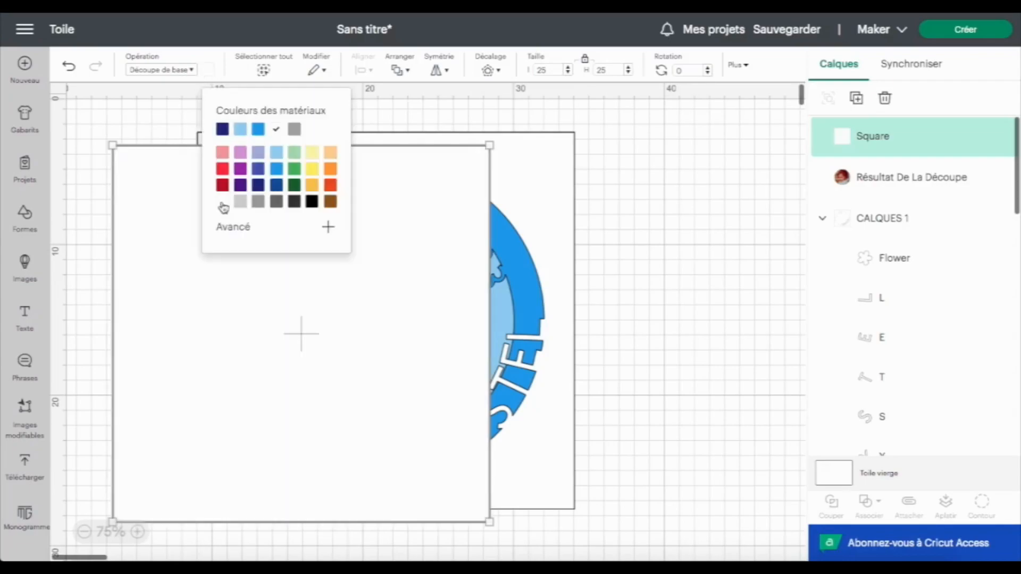
Add a circle shape and set its size to 9.5 cm
{"action": "left_click", "coordinate": [37, 233]}
{"action": "left_click", "coordinate": [270, 370]}
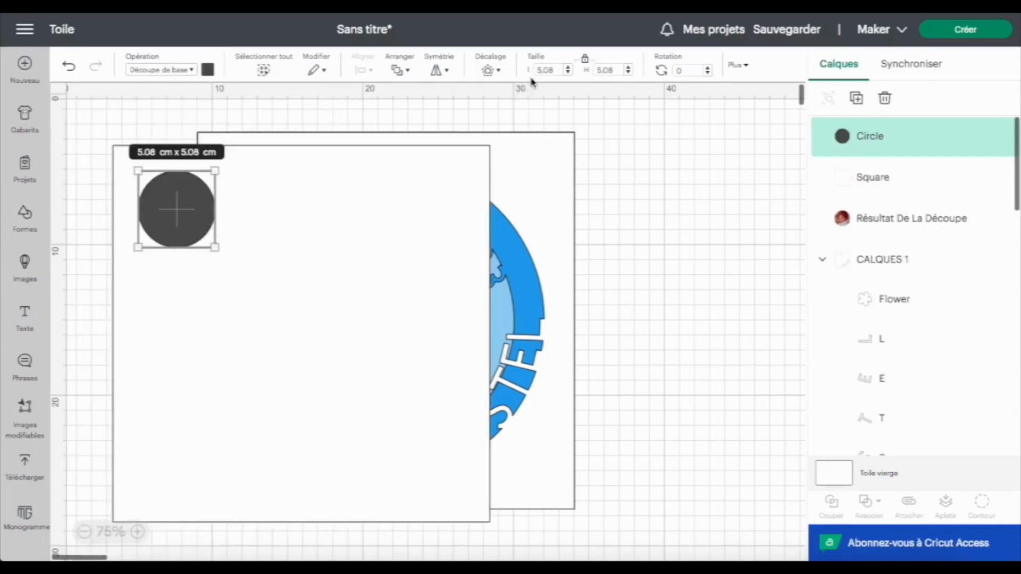
{"action": "left_click_drag", "start_coordinate": [553, 69], "coordinate": [539, 70]}
{"action": "type", "text": "9.5"}
{"action": "key", "text": "Return"}
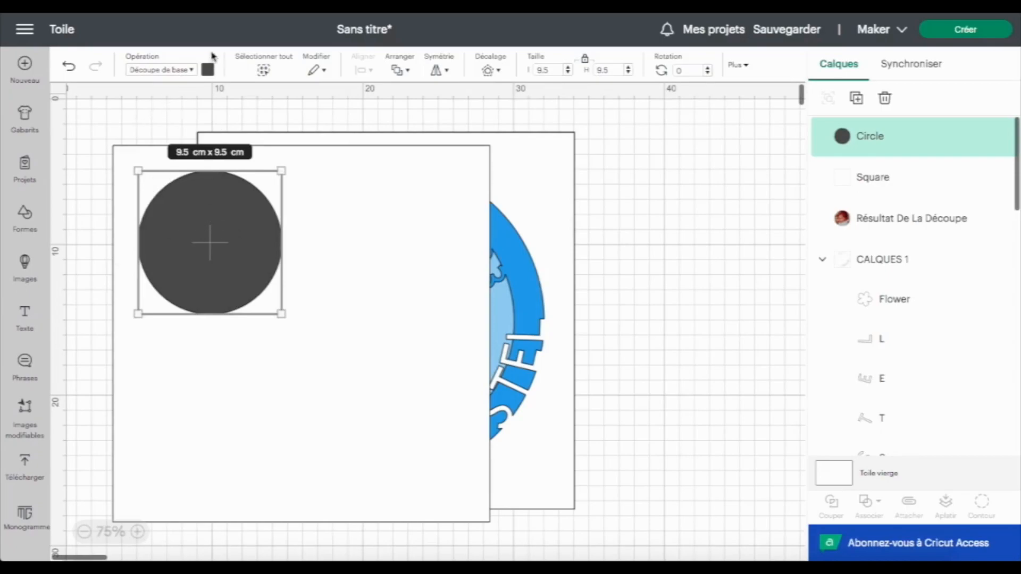
Change the circle's operation to Stylo and move it onto the white square
{"action": "left_click", "coordinate": [190, 70]}
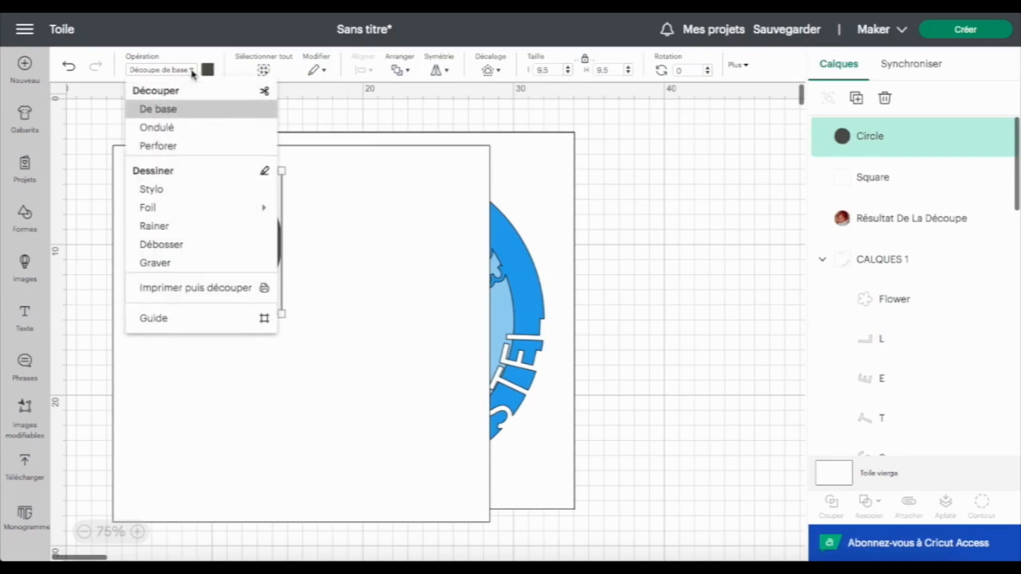
{"action": "left_click", "coordinate": [210, 193]}
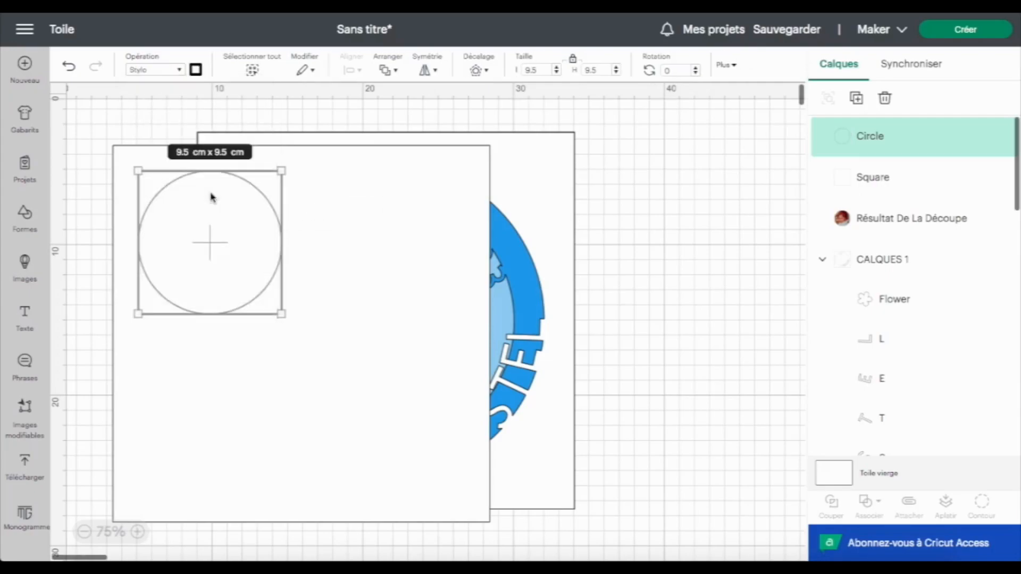
{"action": "left_click_drag", "start_coordinate": [253, 300], "coordinate": [321, 374]}
{"action": "left_click", "coordinate": [218, 269]}
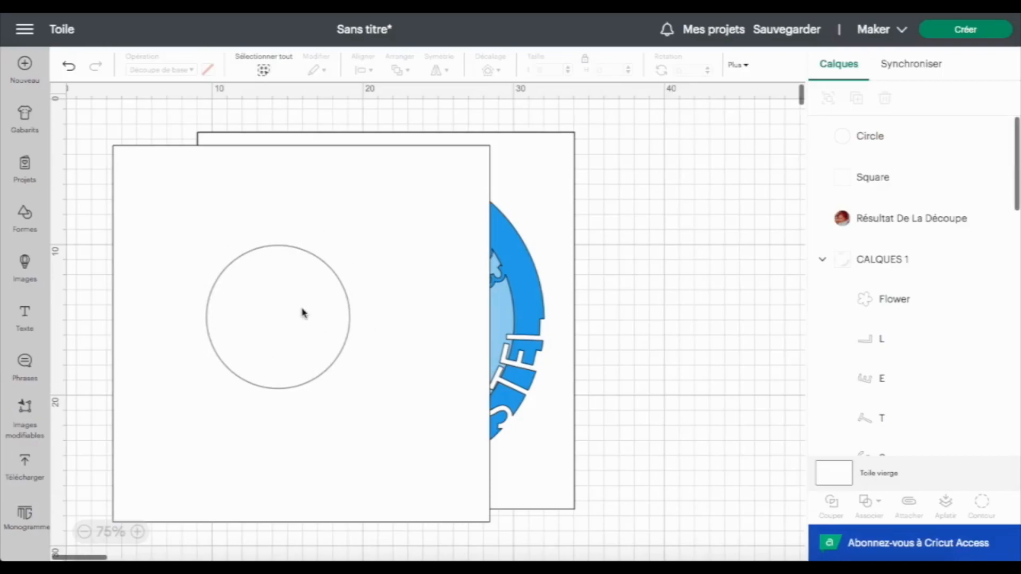
Select the pen circle and the white square and centre them on each other
{"action": "left_click", "coordinate": [902, 141]}
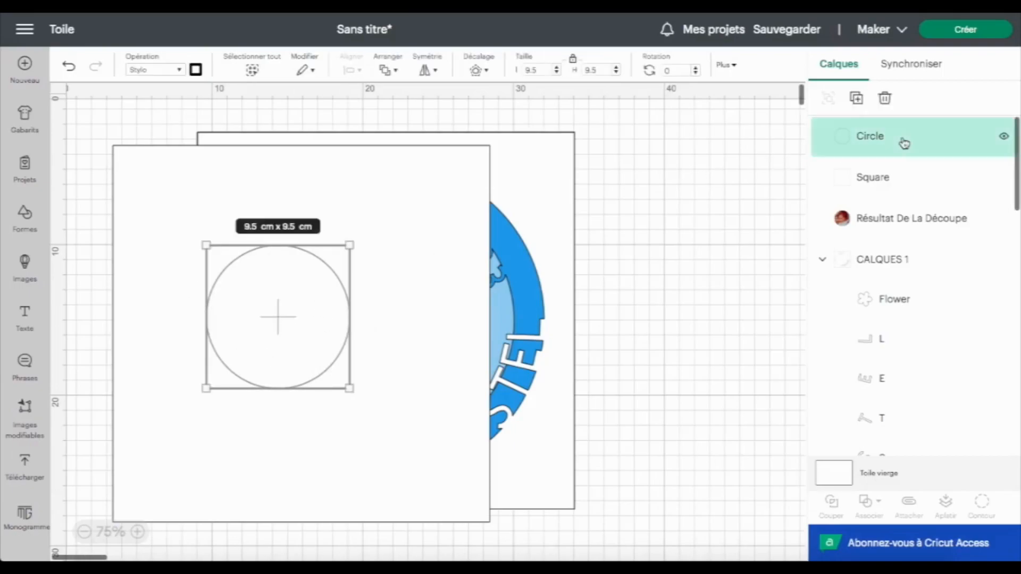
{"action": "left_click", "coordinate": [889, 181], "text": "shift"}
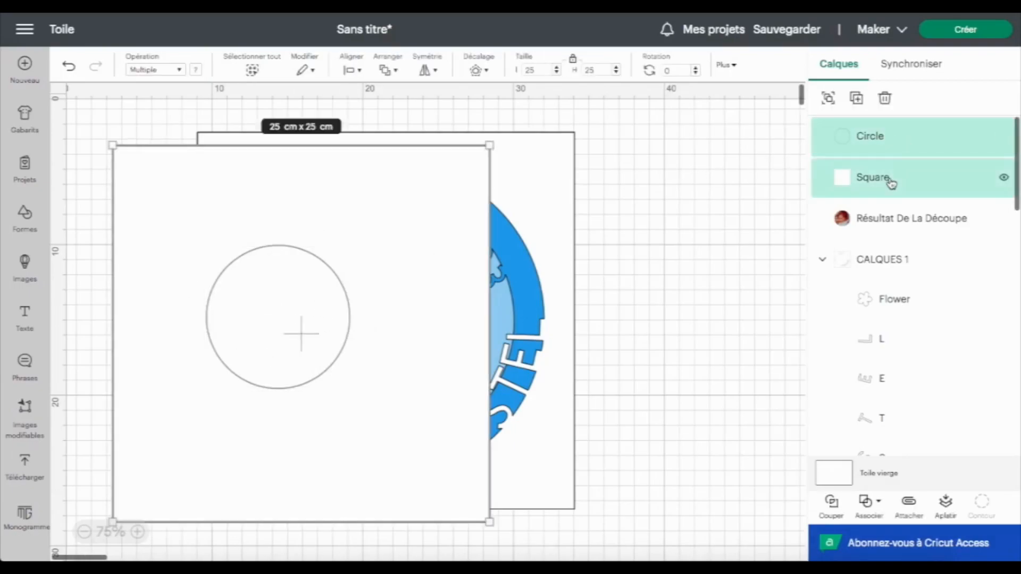
{"action": "left_click", "coordinate": [352, 69]}
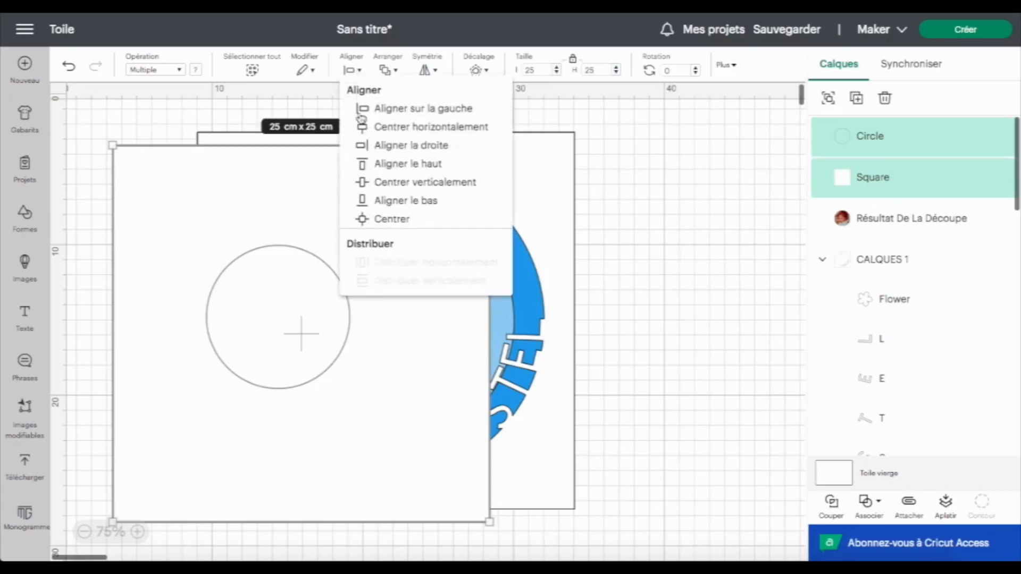
{"action": "left_click", "coordinate": [392, 220]}
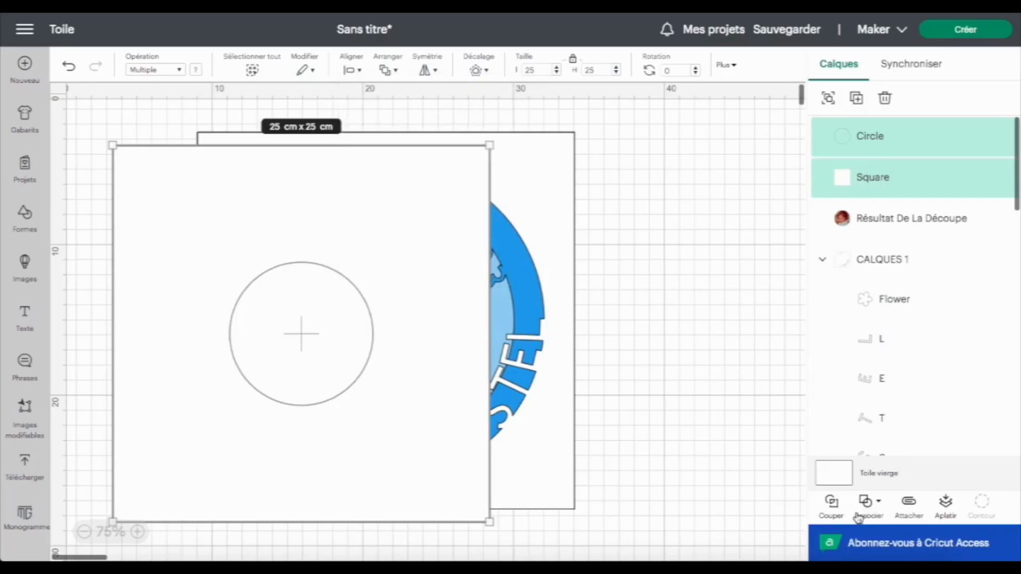
Attach the circle to the square and move the pair over the design
{"action": "left_click", "coordinate": [908, 505]}
{"action": "left_click_drag", "start_coordinate": [347, 235], "coordinate": [431, 225]}
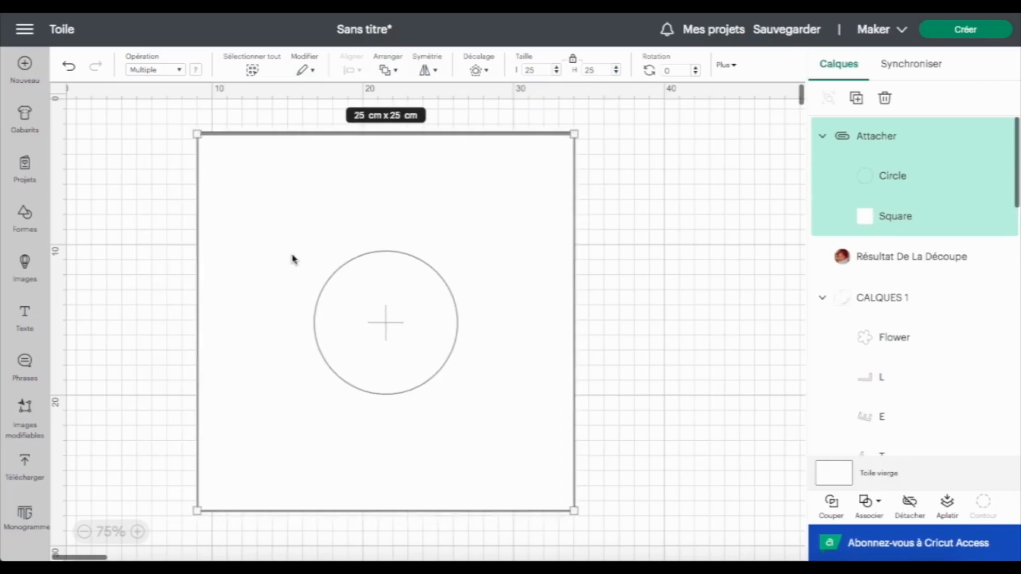
Send the attached white square and pen circle to the back, behind the rest of the design
{"action": "left_click", "coordinate": [388, 70]}
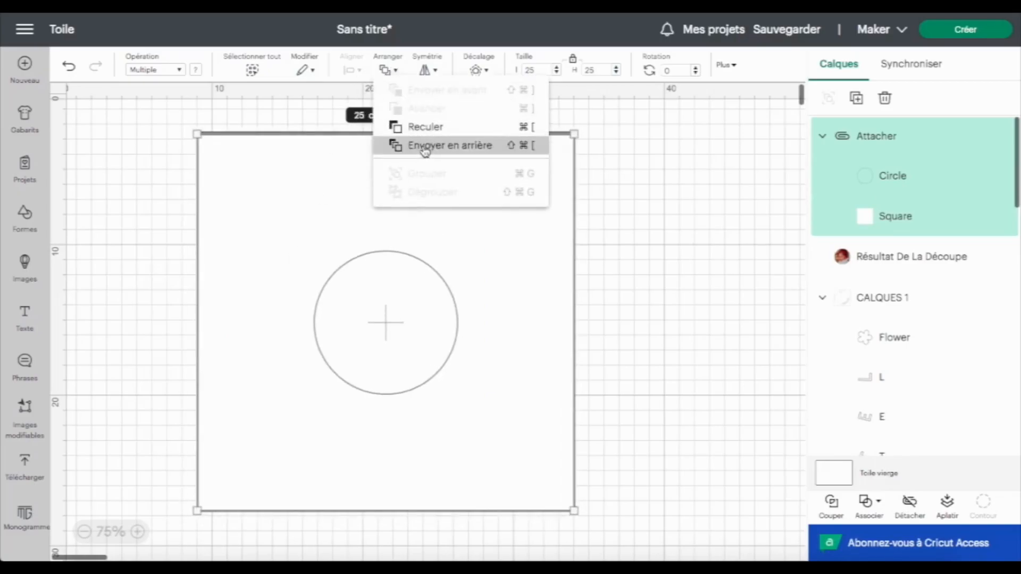
{"action": "left_click", "coordinate": [420, 146]}
{"action": "left_click_drag", "start_coordinate": [161, 121], "coordinate": [632, 538]}
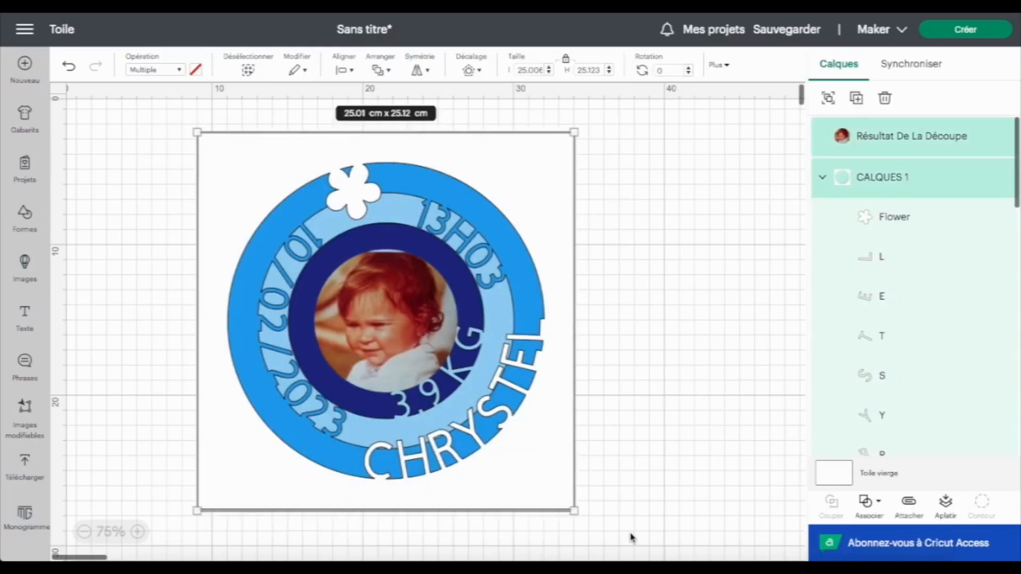
{"action": "left_click", "coordinate": [381, 70]}
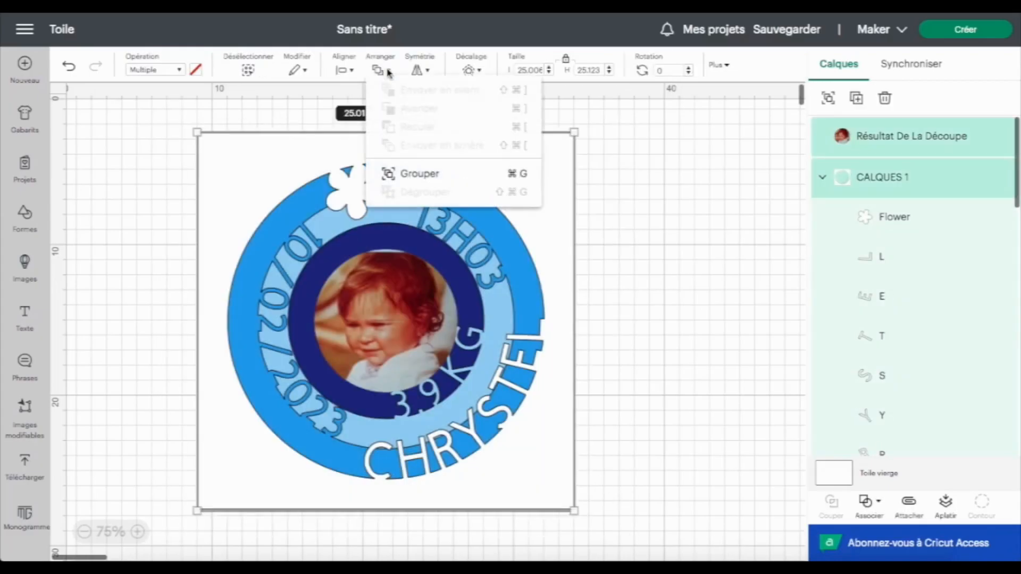
{"action": "left_click", "coordinate": [346, 71]}
{"action": "left_click", "coordinate": [368, 223]}
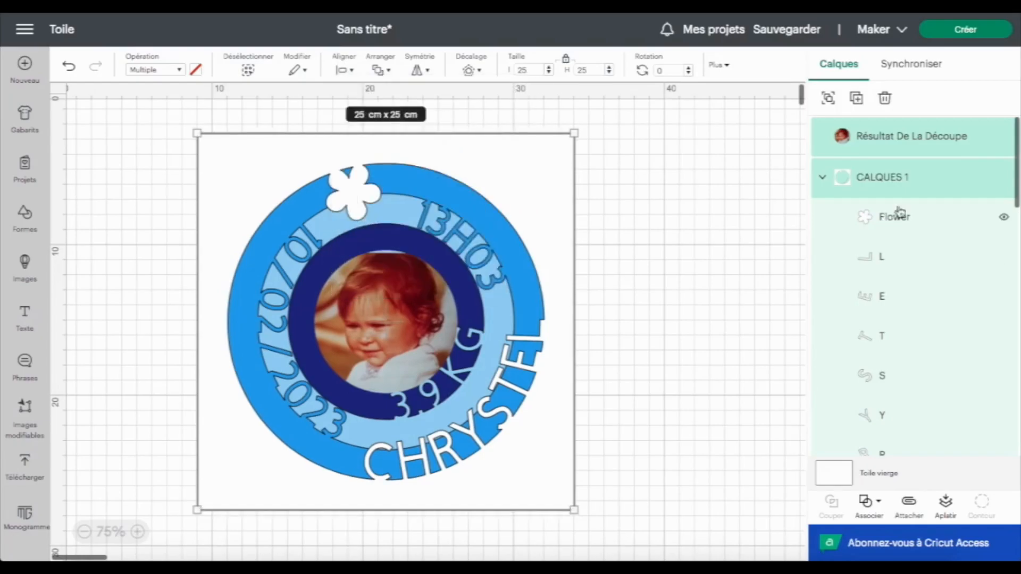
Hide the CALQUES 1, CALQUE 2, CALQUE 3 and CALQUE 4 layer groups to see the photo over the white square
{"action": "left_click", "coordinate": [823, 177]}
{"action": "left_click", "coordinate": [1003, 178]}
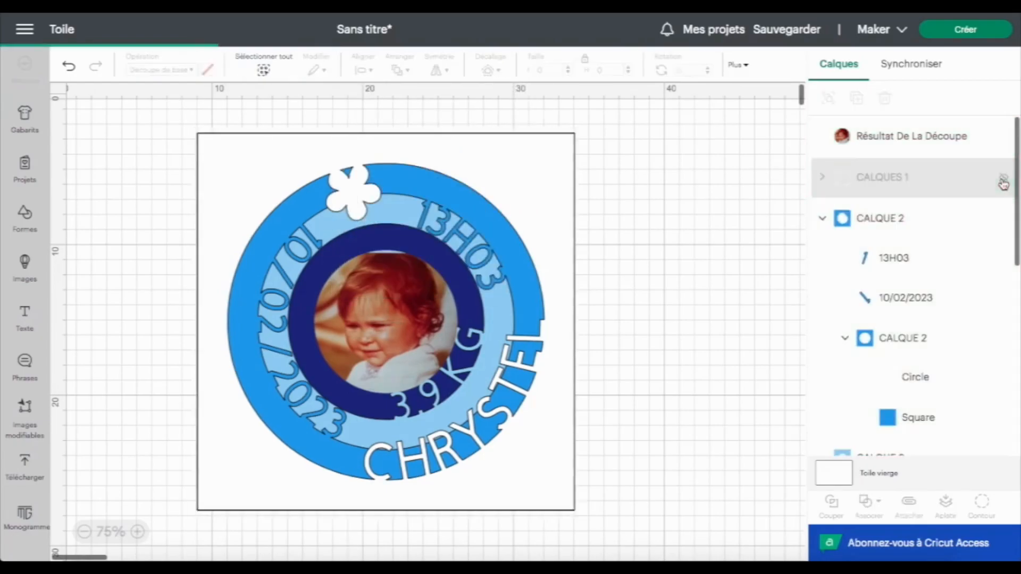
{"action": "left_click", "coordinate": [822, 219]}
{"action": "left_click", "coordinate": [1003, 218]}
{"action": "left_click", "coordinate": [1003, 260]}
{"action": "left_click", "coordinate": [1003, 301]}
Reposition the photo so it sits centred over the pen-drawn circle on the white square
{"action": "left_click_drag", "start_coordinate": [371, 324], "coordinate": [568, 292]}
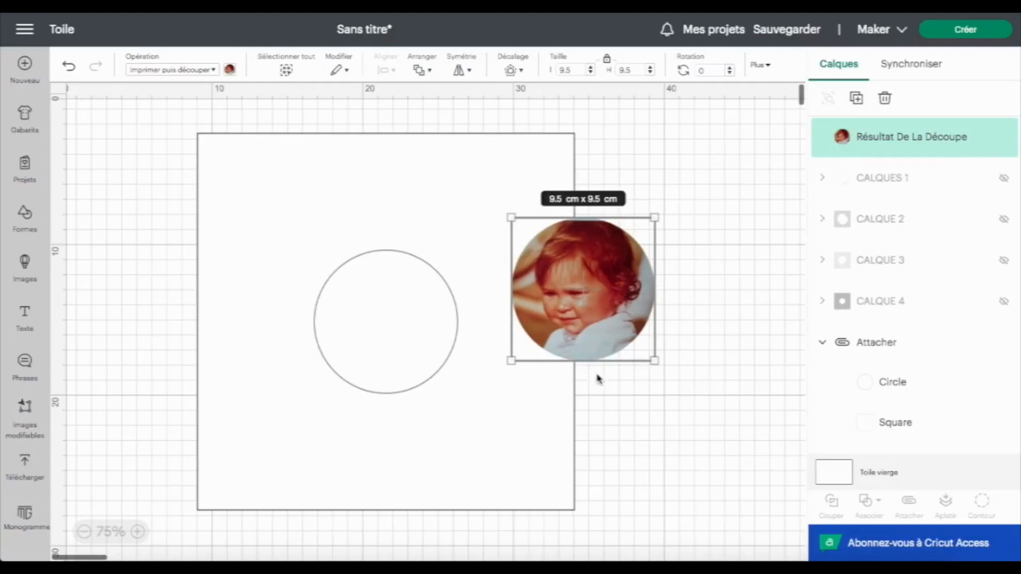
{"action": "left_click_drag", "start_coordinate": [630, 302], "coordinate": [430, 329]}
{"action": "key", "text": "ctrl+z"}
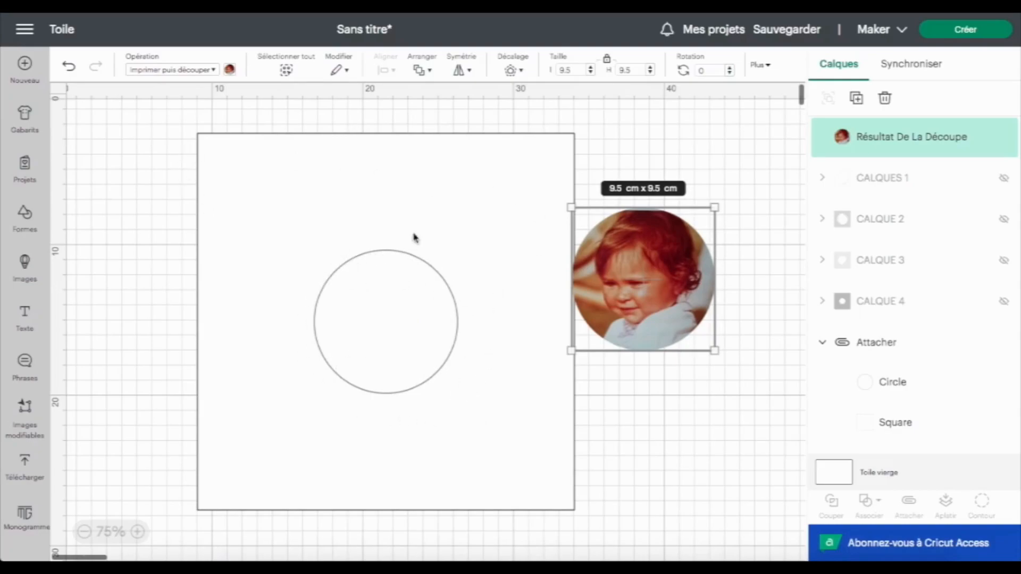
{"action": "left_click_drag", "start_coordinate": [674, 310], "coordinate": [422, 352]}
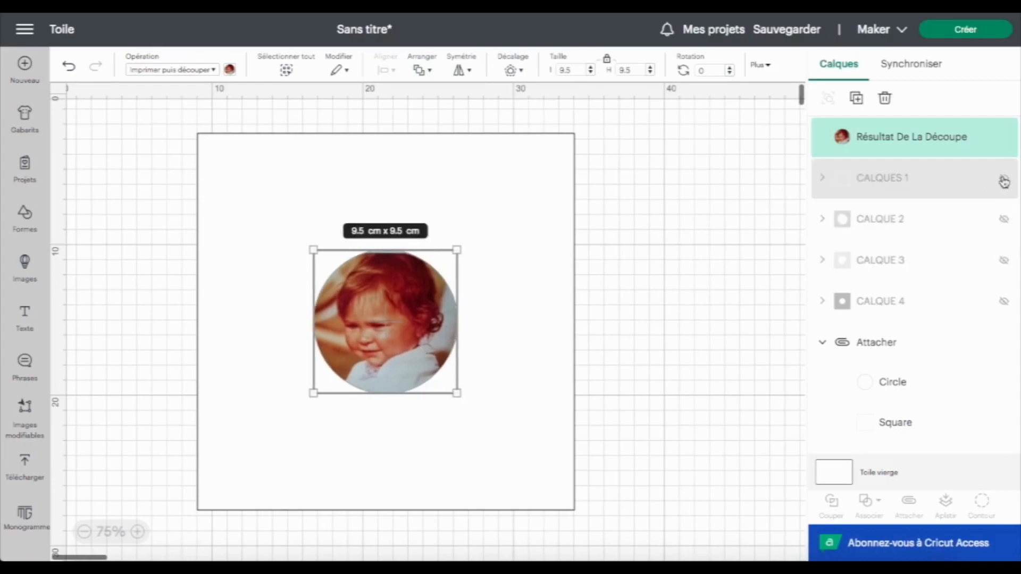
Show the CALQUE 4, CALQUE 3, CALQUE 2 and CALQUES 1 layer groups again
{"action": "left_click", "coordinate": [1004, 302]}
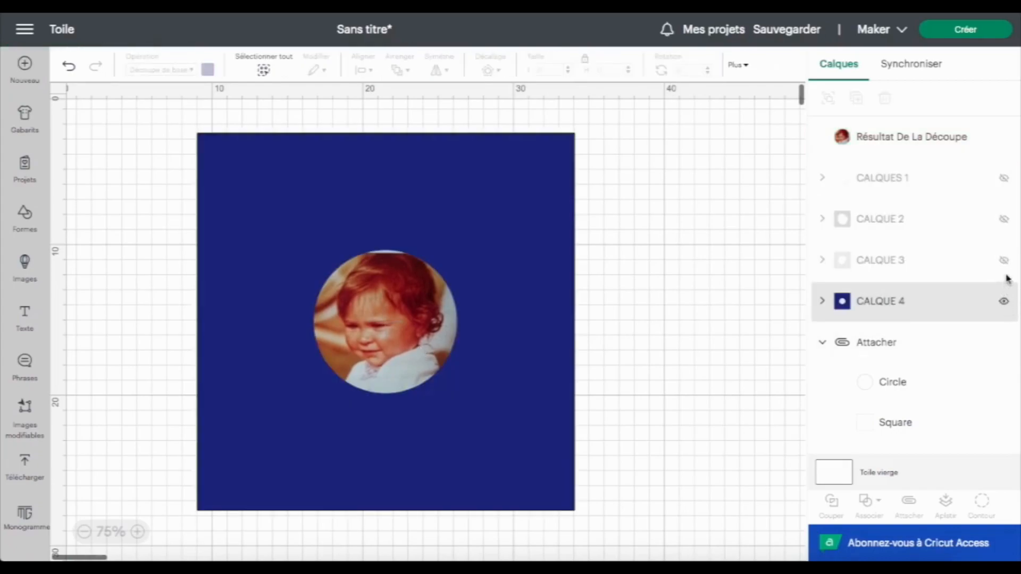
{"action": "left_click", "coordinate": [1004, 260]}
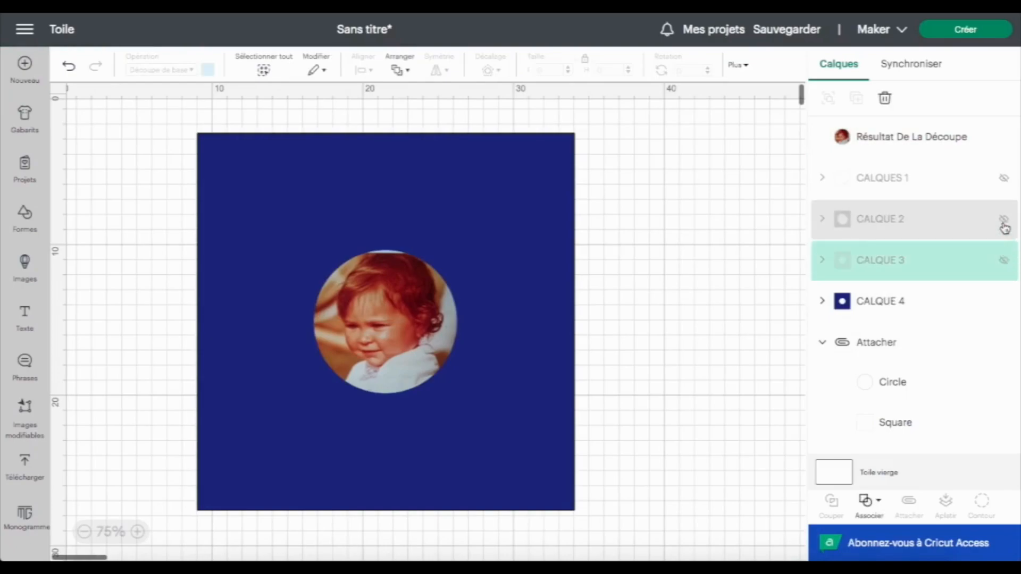
{"action": "left_click", "coordinate": [1004, 220]}
{"action": "left_click", "coordinate": [1004, 178]}
Open the Make preparation screen and review the print-then-cut, pen and first cut mats
{"action": "left_click", "coordinate": [975, 35]}
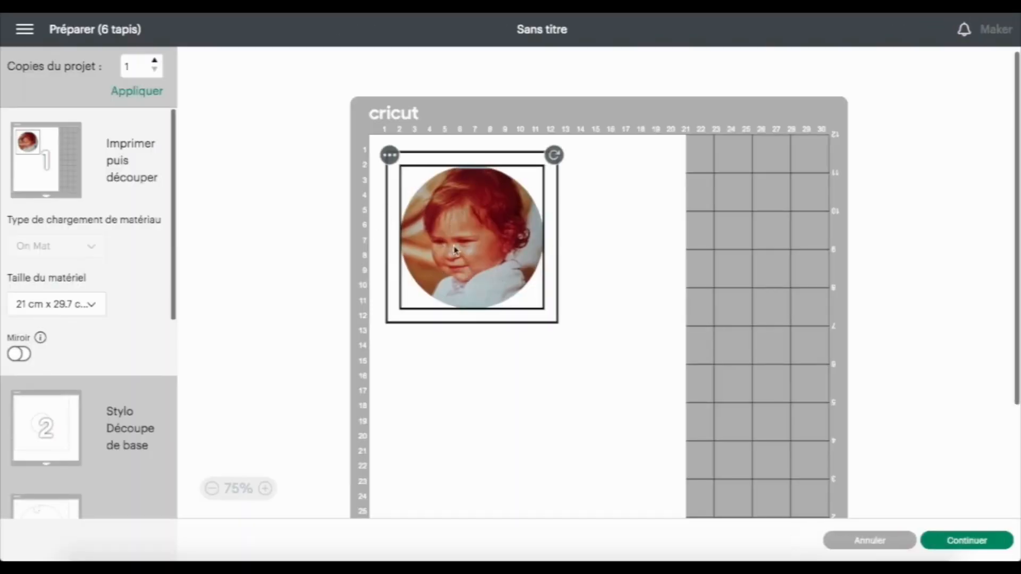
{"action": "scroll", "coordinate": [295, 352], "scroll_direction": "down", "scroll_amount": 3}
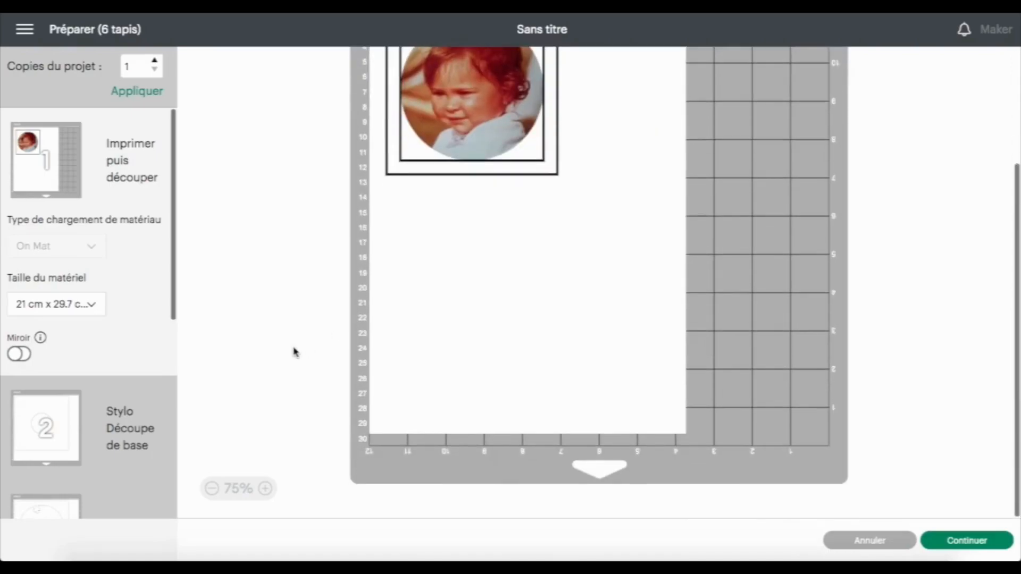
{"action": "left_click", "coordinate": [62, 430]}
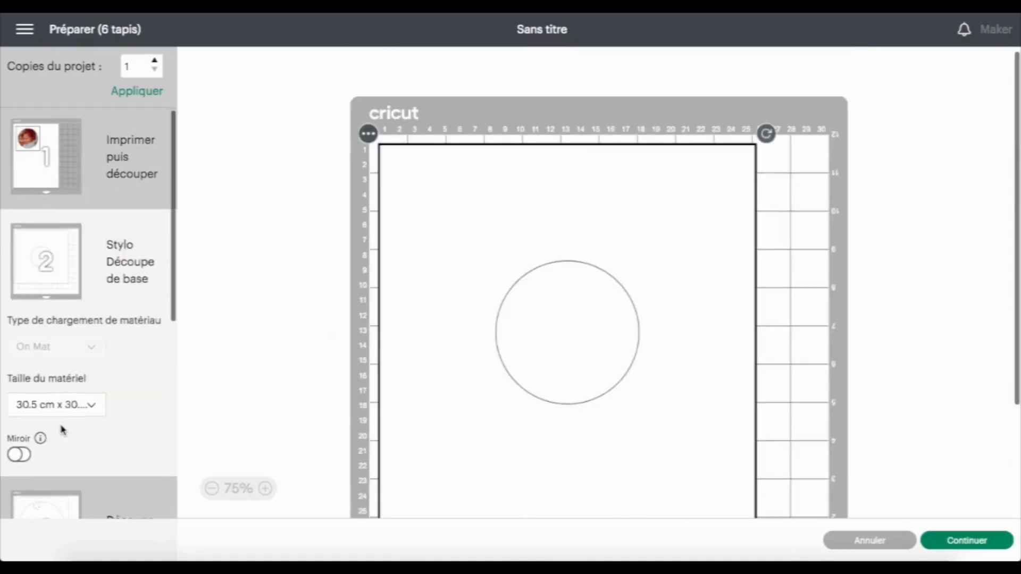
{"action": "scroll", "coordinate": [61, 425], "scroll_direction": "down", "scroll_amount": 3}
{"action": "left_click", "coordinate": [47, 371]}
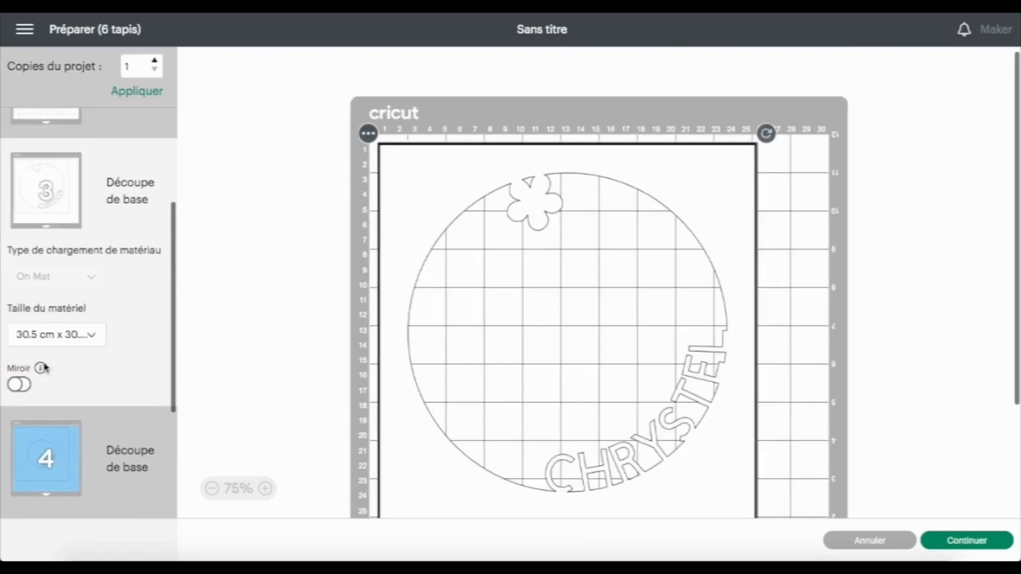
{"action": "scroll", "coordinate": [46, 367], "scroll_direction": "up", "scroll_amount": 1}
{"action": "scroll", "coordinate": [45, 367], "scroll_direction": "up", "scroll_amount": 3}
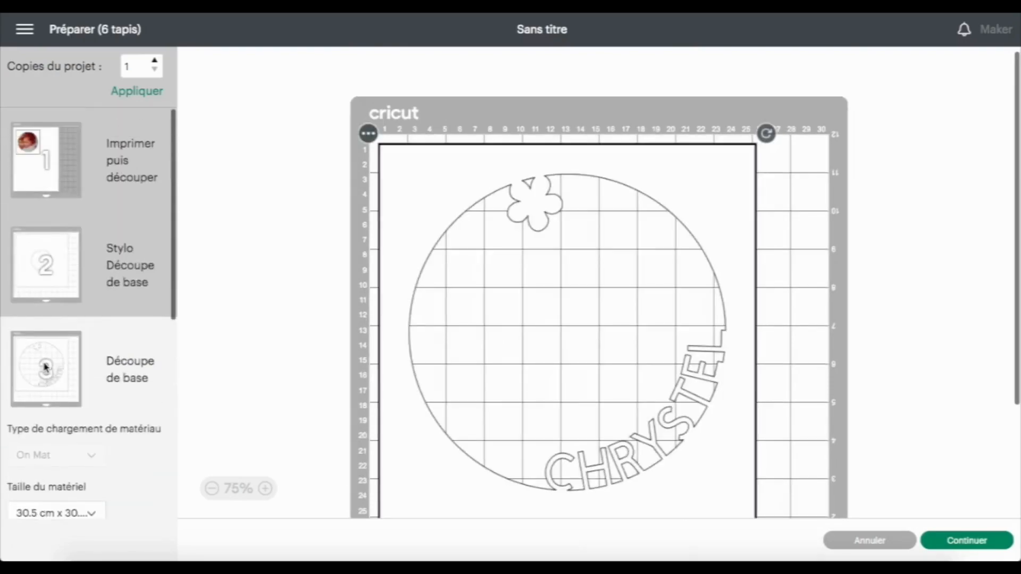
{"action": "left_click", "coordinate": [47, 264]}
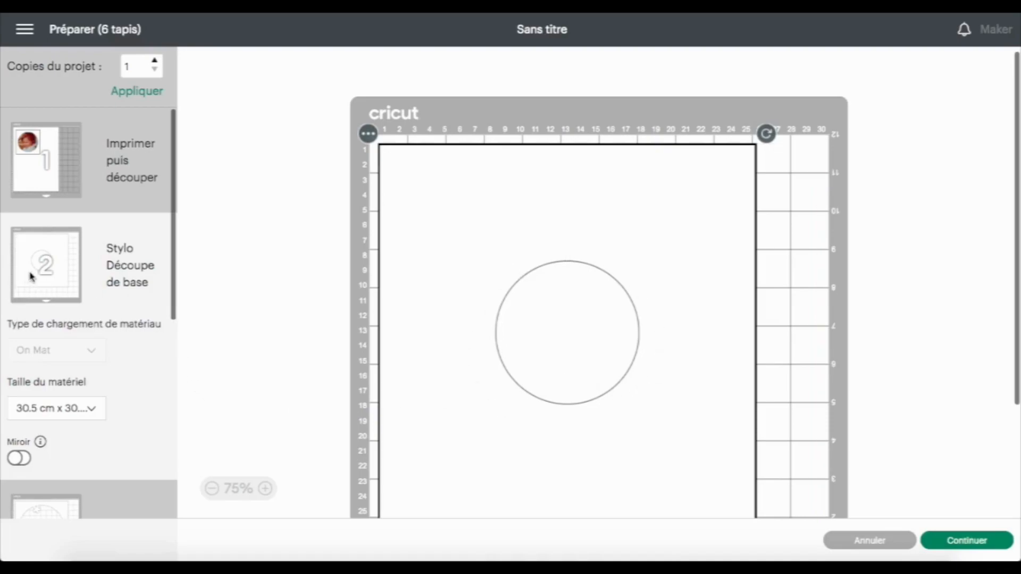
Review the remaining coloured cut mats up to mat 6, then cancel back to the canvas
{"action": "scroll", "coordinate": [135, 261], "scroll_direction": "down", "scroll_amount": 5}
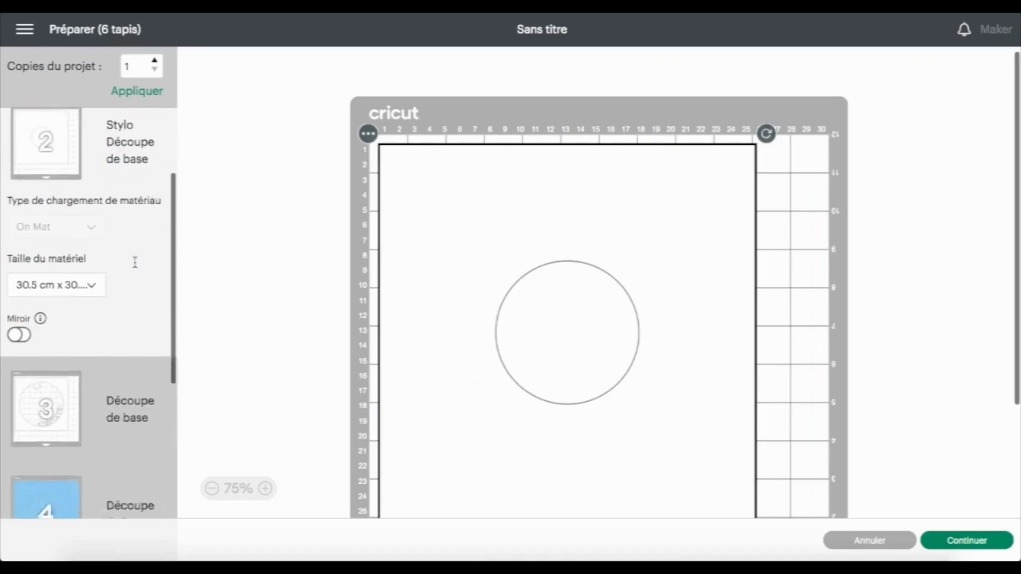
{"action": "scroll", "coordinate": [135, 261], "scroll_direction": "up", "scroll_amount": 5}
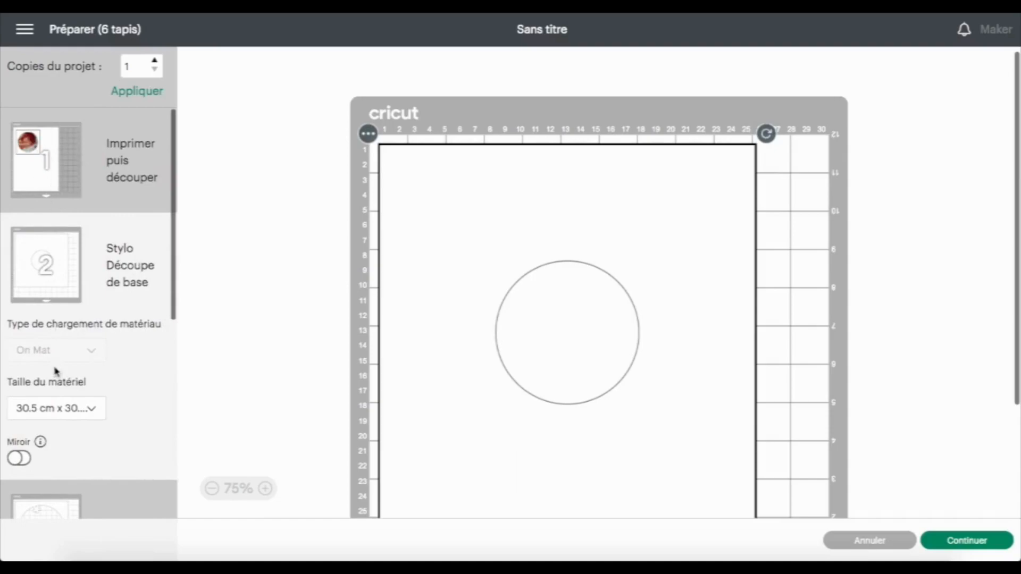
{"action": "scroll", "coordinate": [56, 371], "scroll_direction": "down", "scroll_amount": 6}
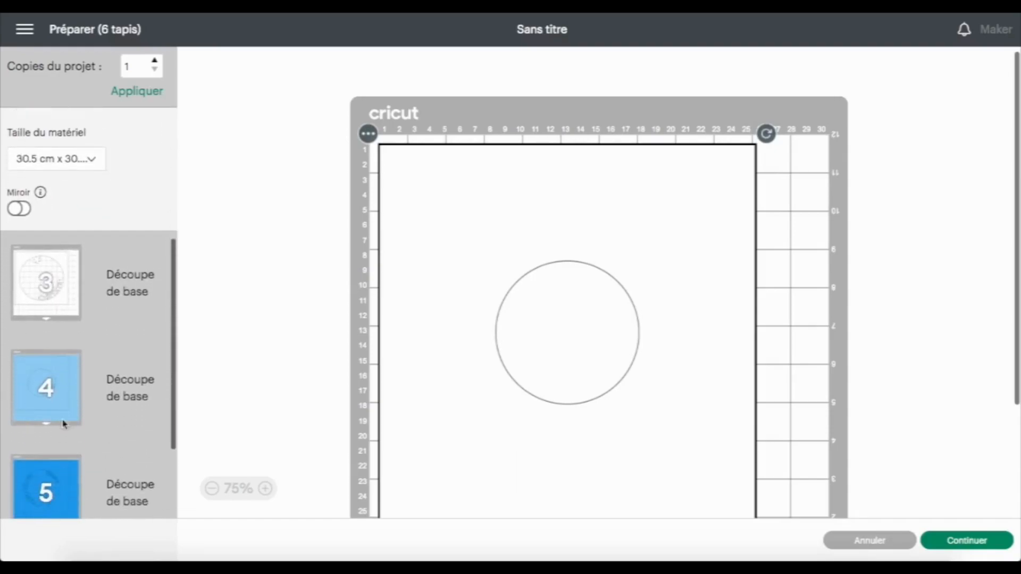
{"action": "scroll", "coordinate": [46, 464], "scroll_direction": "down", "scroll_amount": 3}
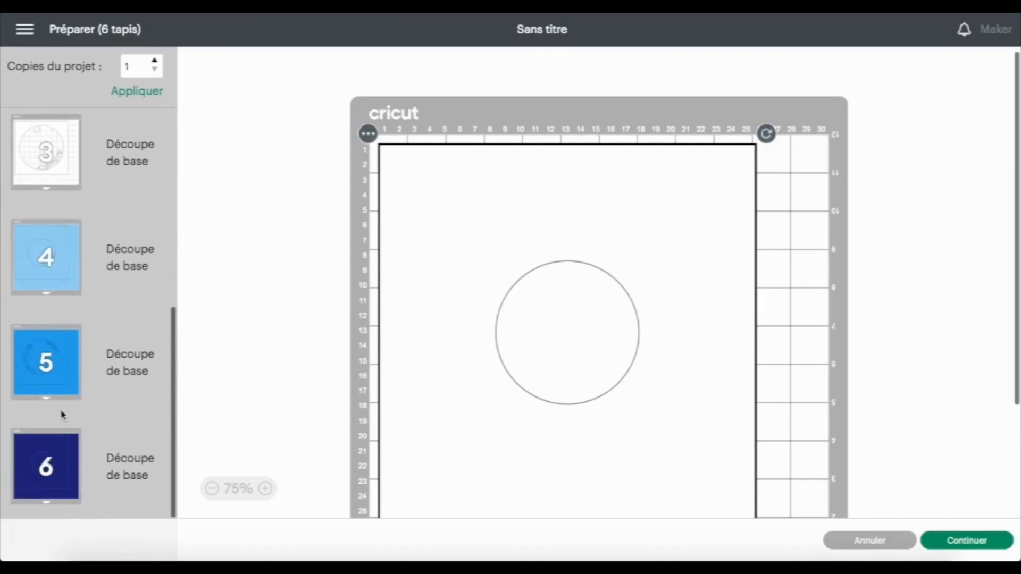
{"action": "scroll", "coordinate": [62, 415], "scroll_direction": "up", "scroll_amount": 3}
{"action": "left_click", "coordinate": [53, 299]}
{"action": "scroll", "coordinate": [55, 295], "scroll_direction": "down", "scroll_amount": 3}
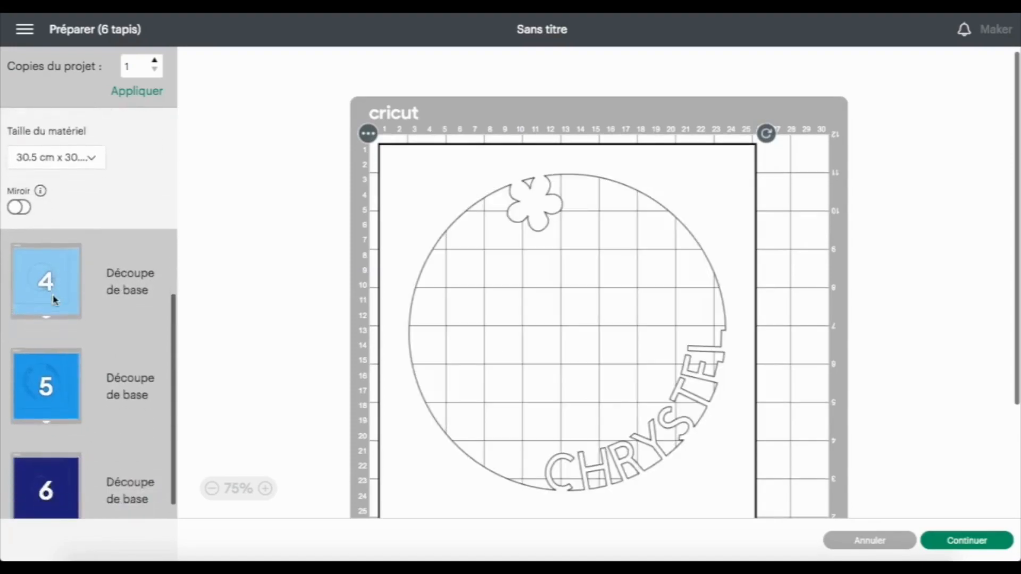
{"action": "left_click", "coordinate": [52, 264]}
{"action": "scroll", "coordinate": [53, 266], "scroll_direction": "down", "scroll_amount": 1}
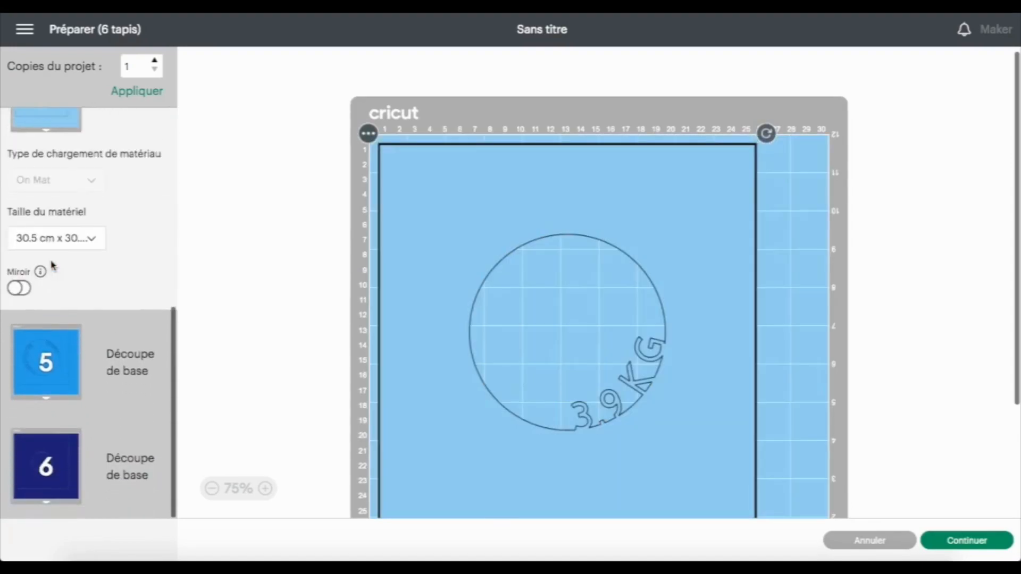
{"action": "left_click", "coordinate": [47, 341]}
{"action": "left_click", "coordinate": [46, 467]}
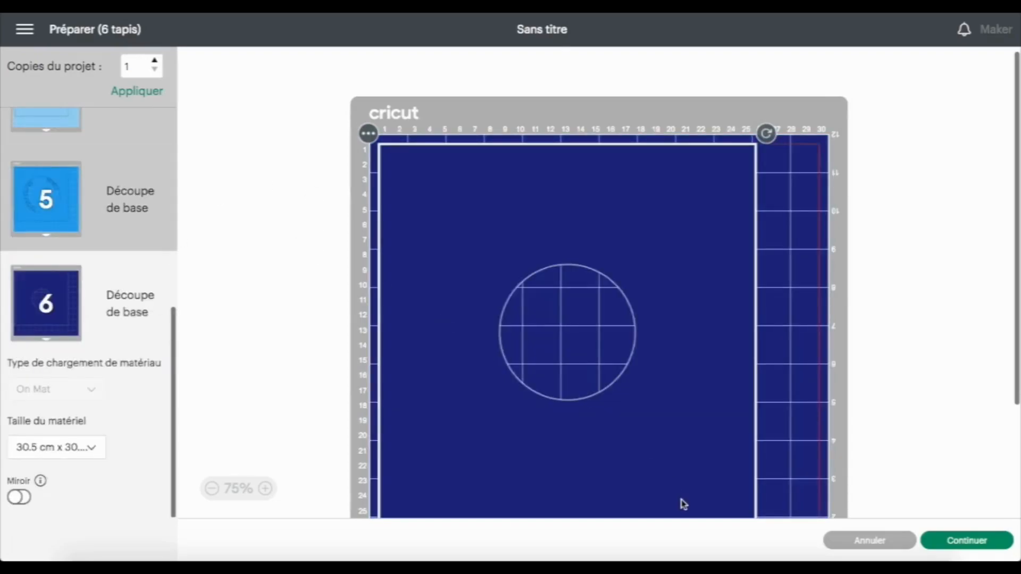
{"action": "left_click", "coordinate": [857, 541]}
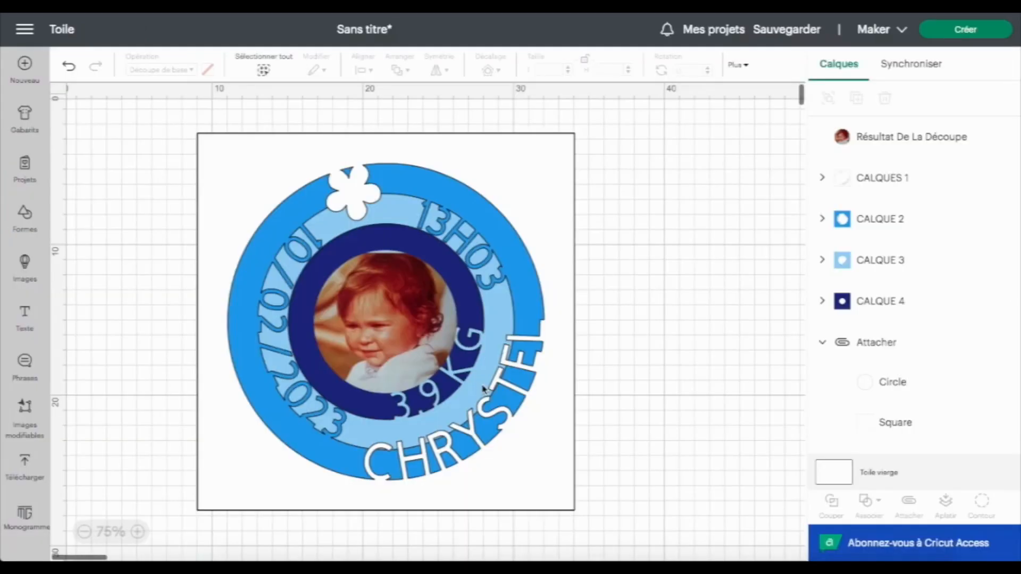